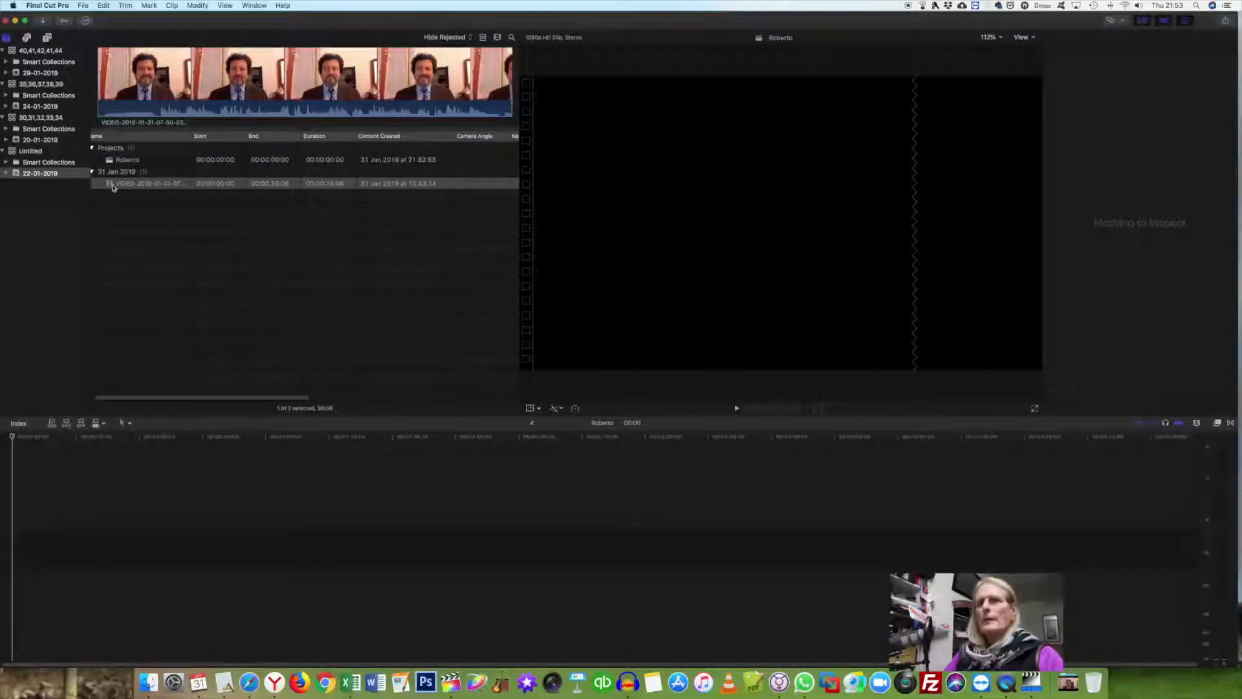
Append the selected VIDEO-2019-01-31 clip to the project's empty timeline.
key("e")
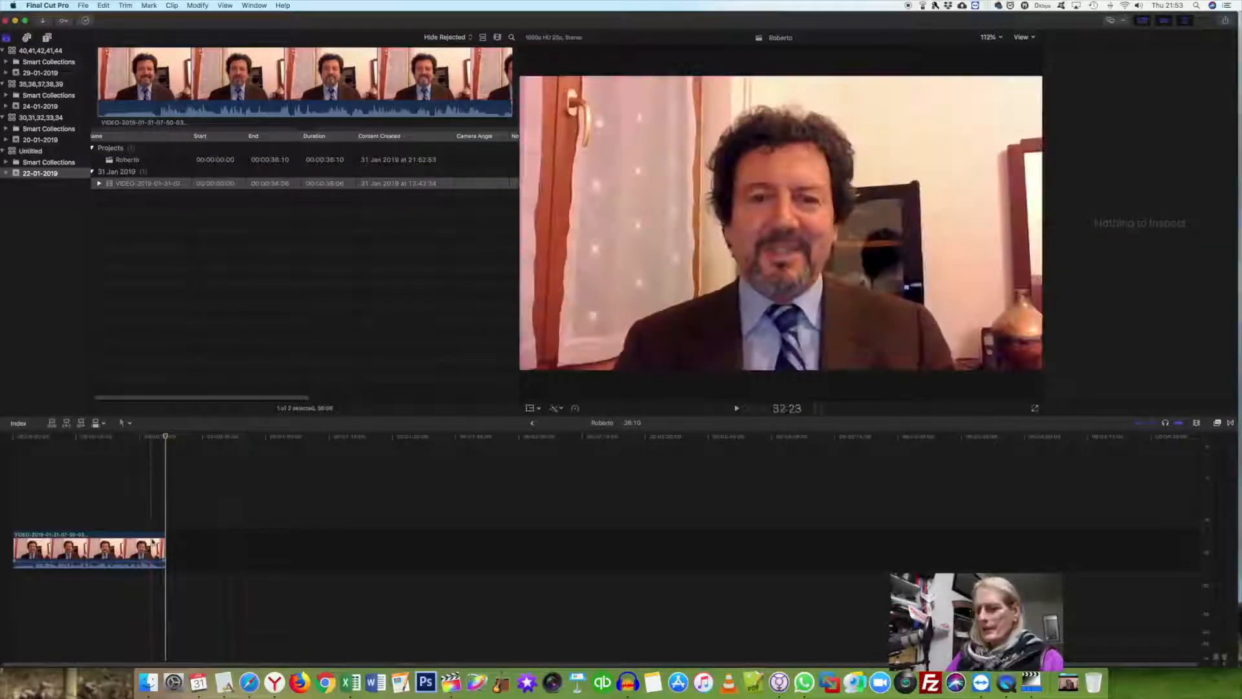
key("super+equal")
key("super+equal")
key("super+equal")
key("super+equal")
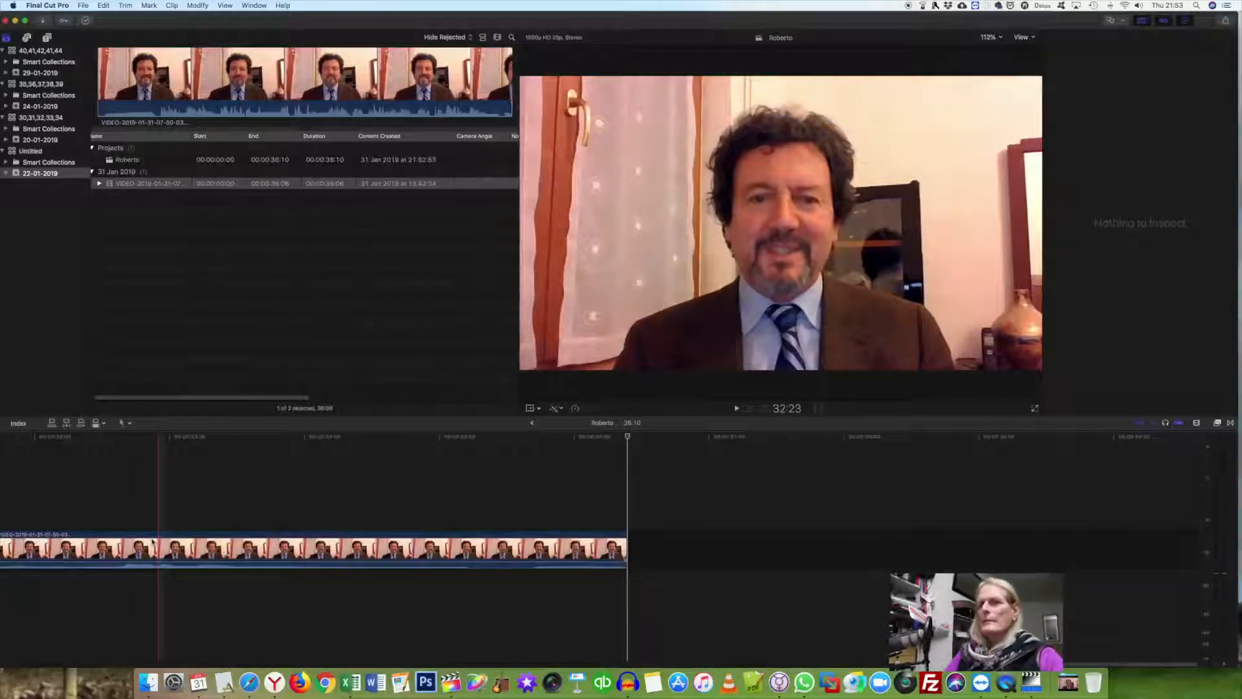
key("super+equal")
key("shift+z")
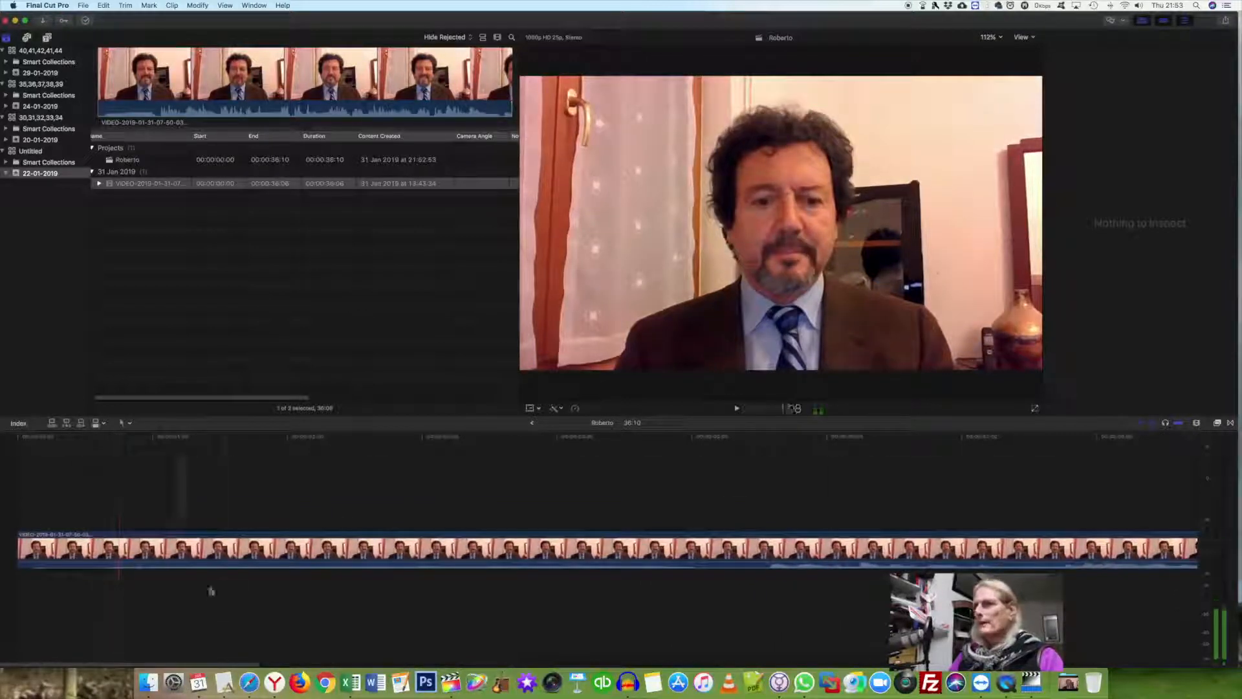
key("super+minus")
key("super+minus")
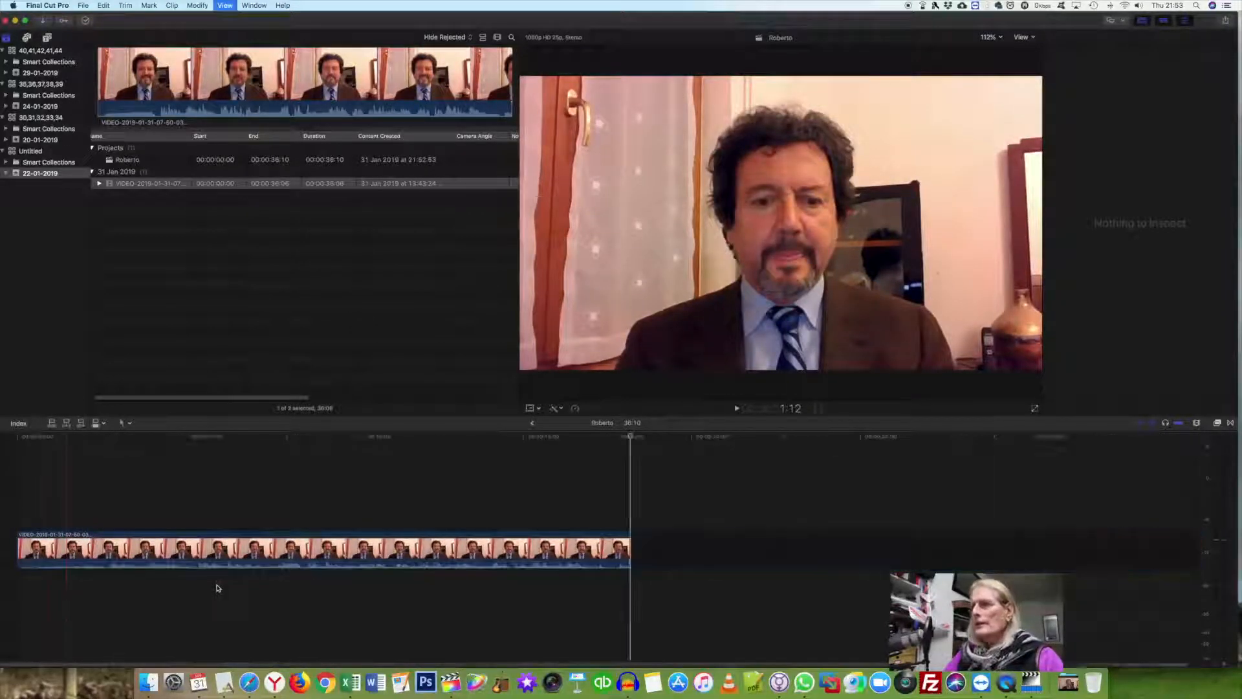
key("super+equal")
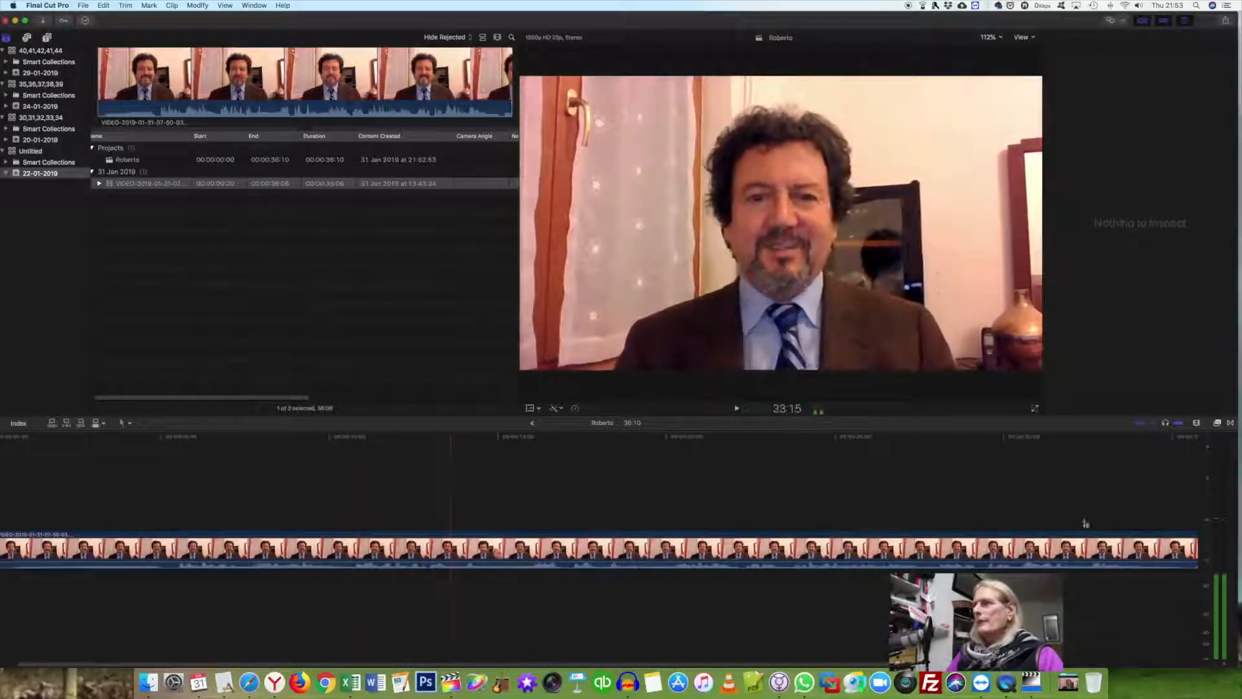
Display the timeline clip as audio waveform only and increase its height to nearly the maximum.
left_click(1198, 425)
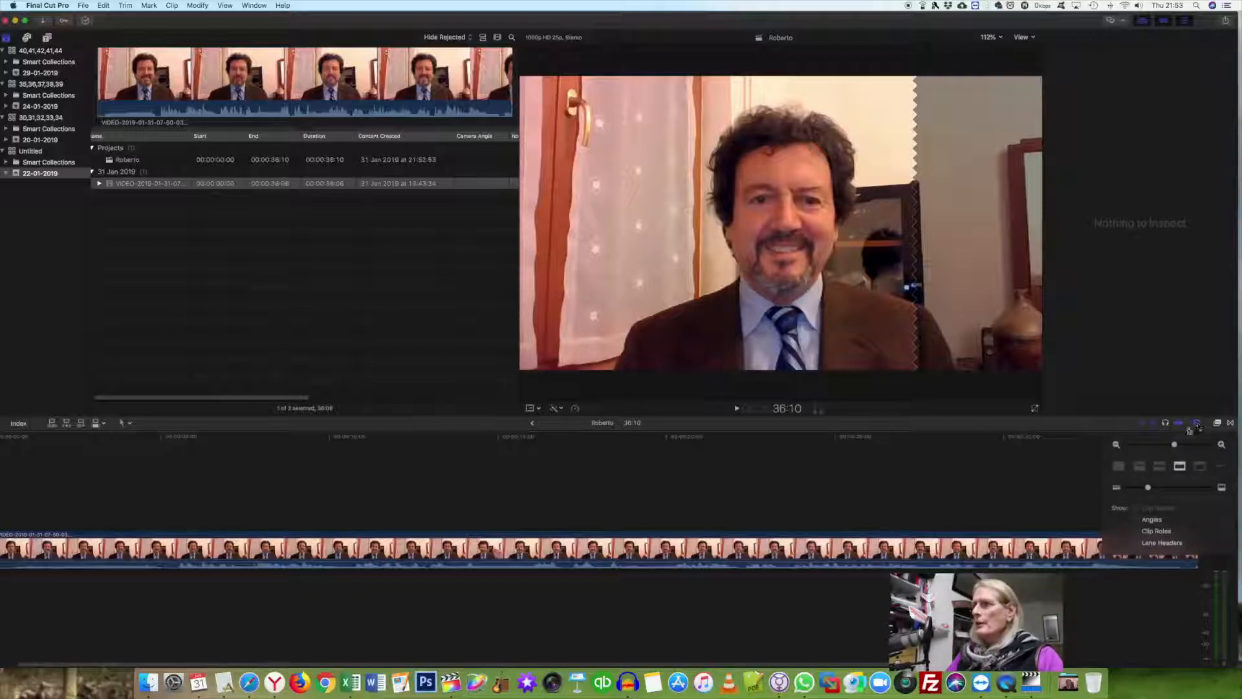
left_click(1119, 466)
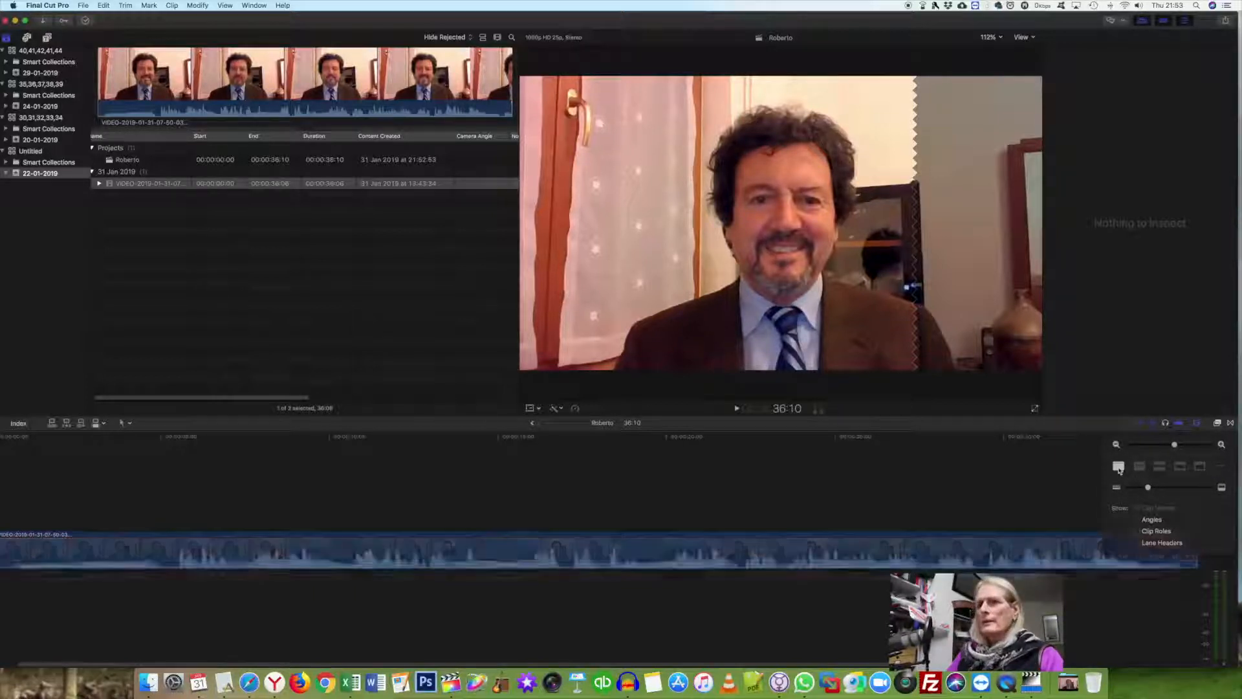
left_click_drag(1150, 489, 1213, 489)
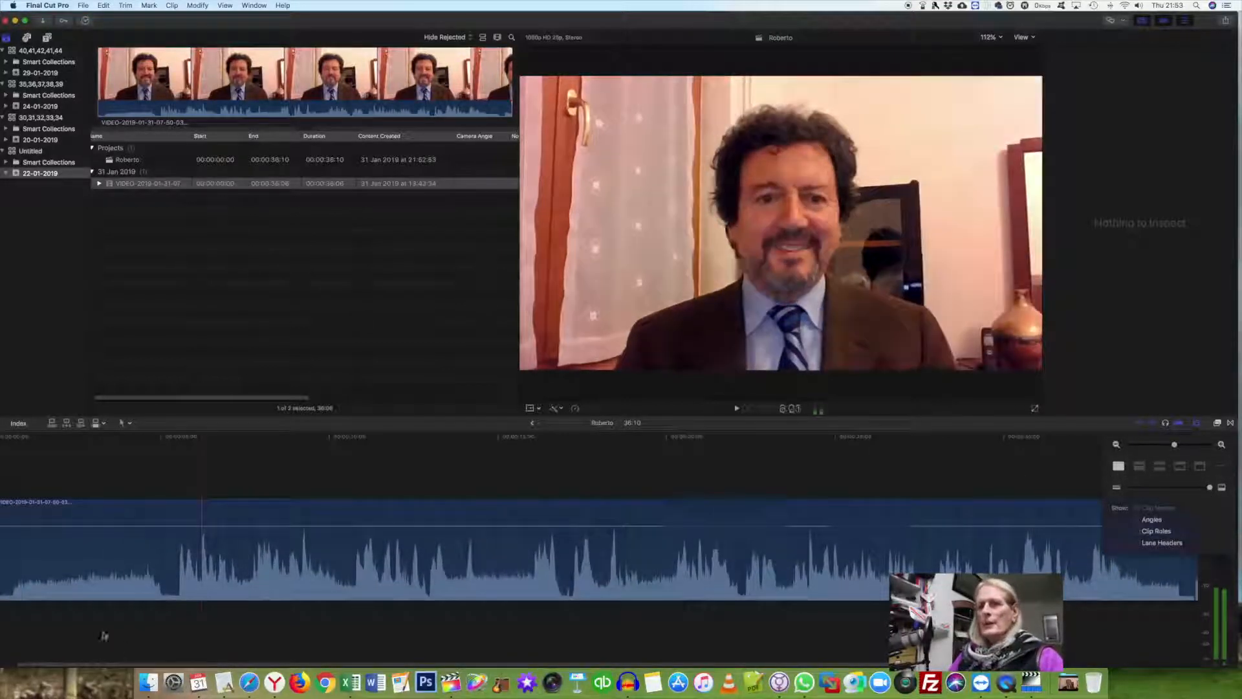
Raise the system volume and play the opening seconds of the clip several times to examine the background sound before the speech.
scroll(34, 529, "left", 1)
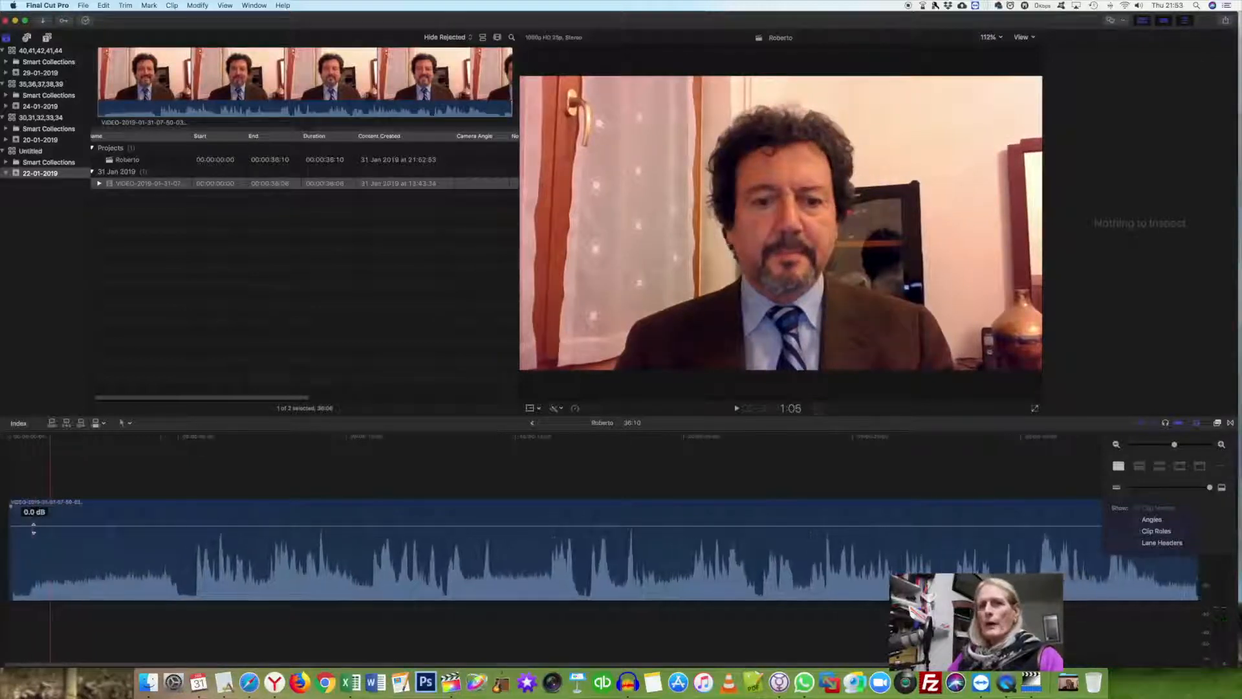
scroll(34, 528, "left", 1)
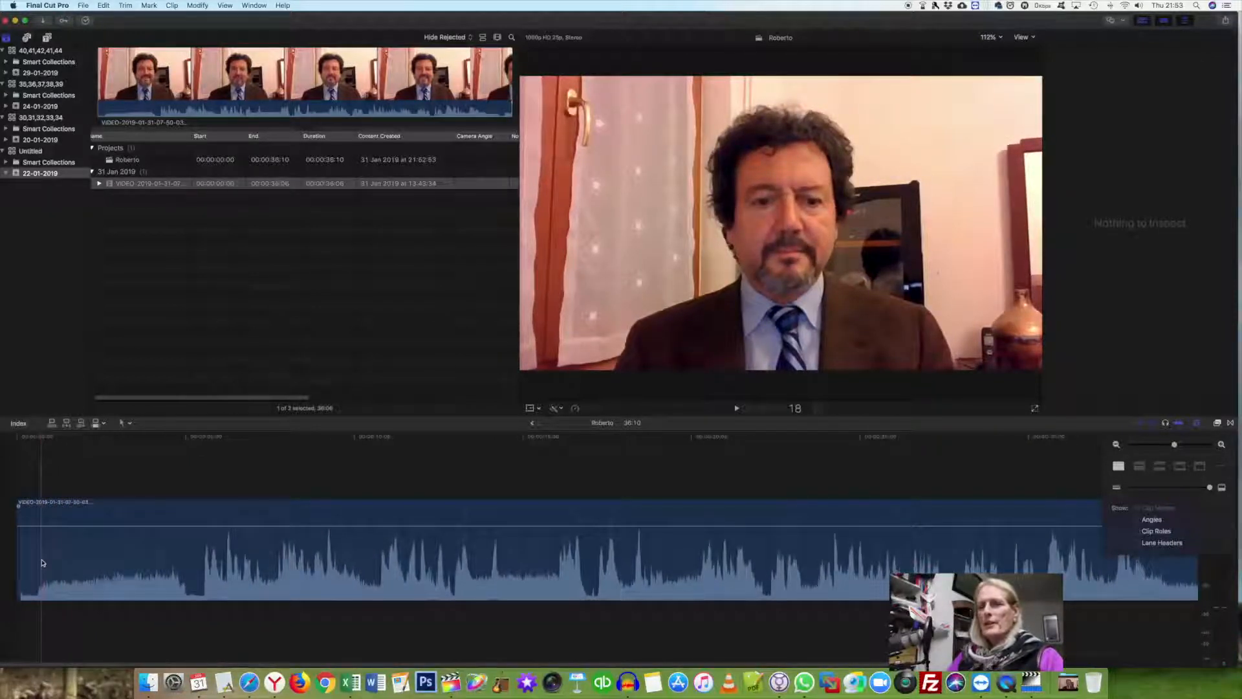
key("XF86AudioRaiseVolume")
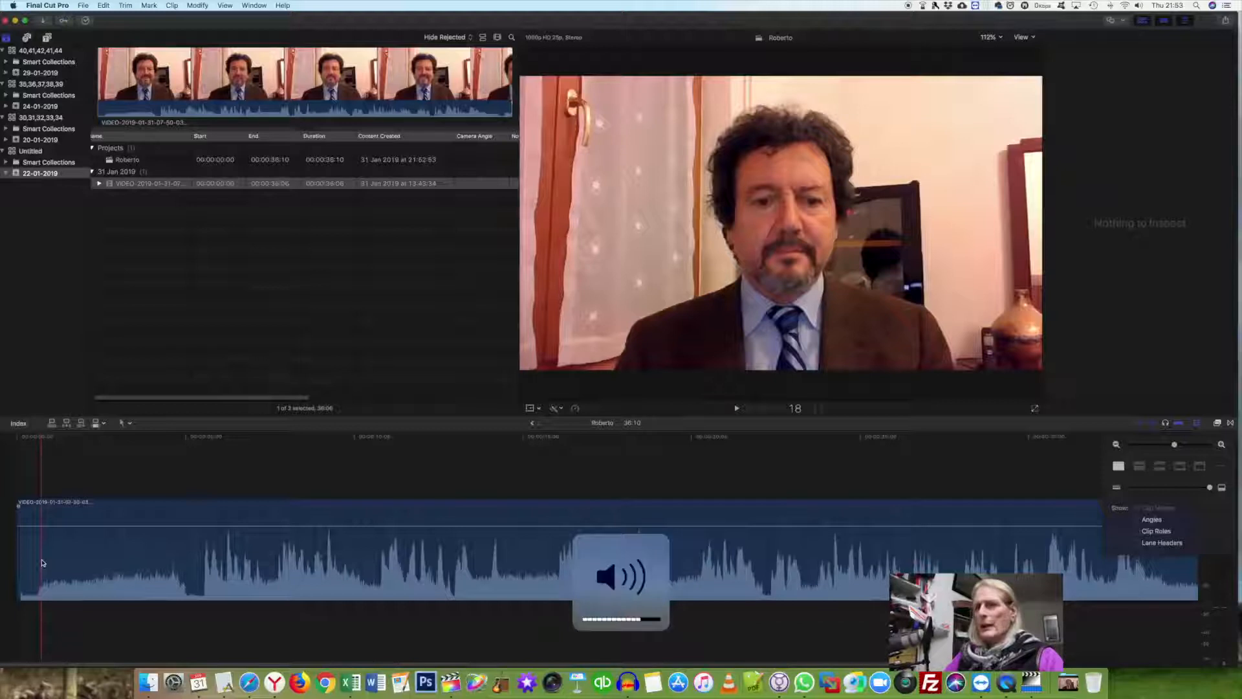
key("space")
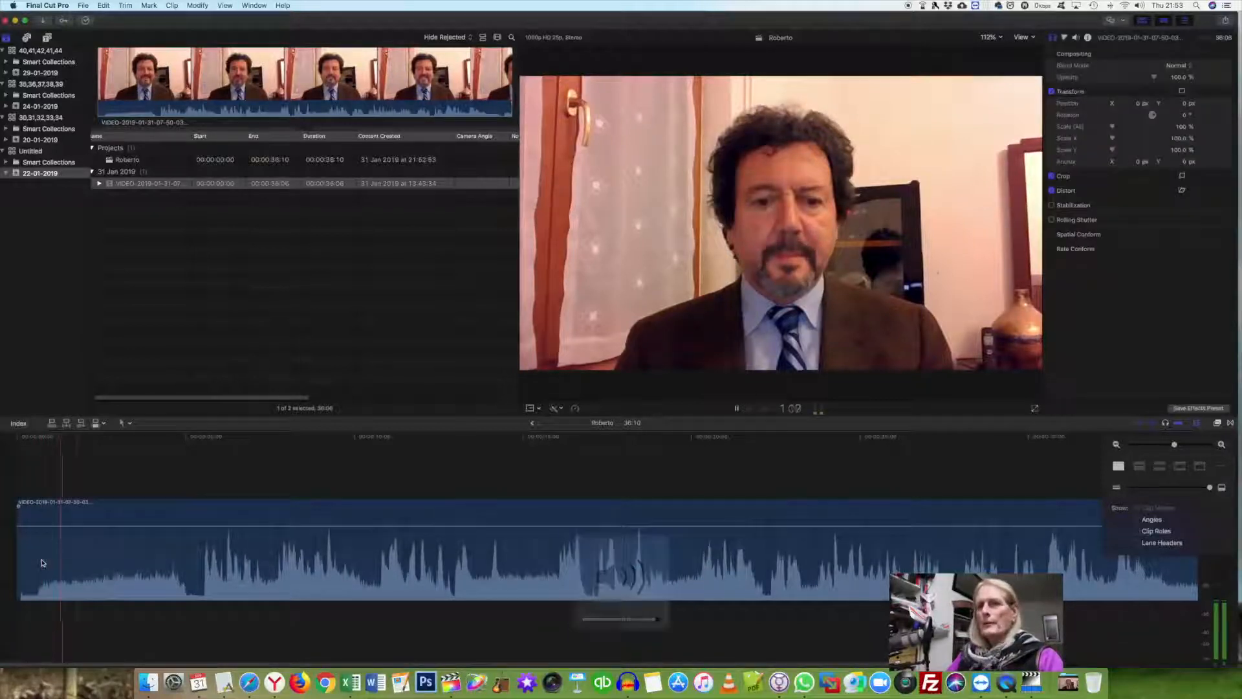
key("space")
key("space")
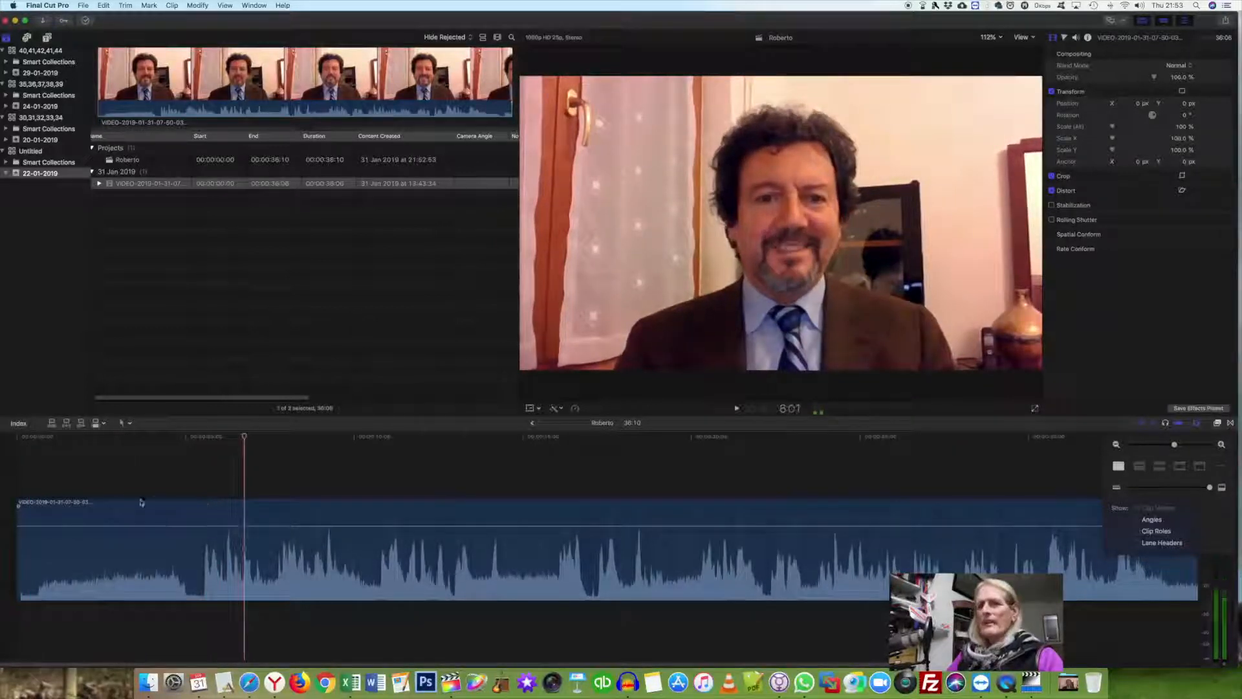
key("space")
key("space")
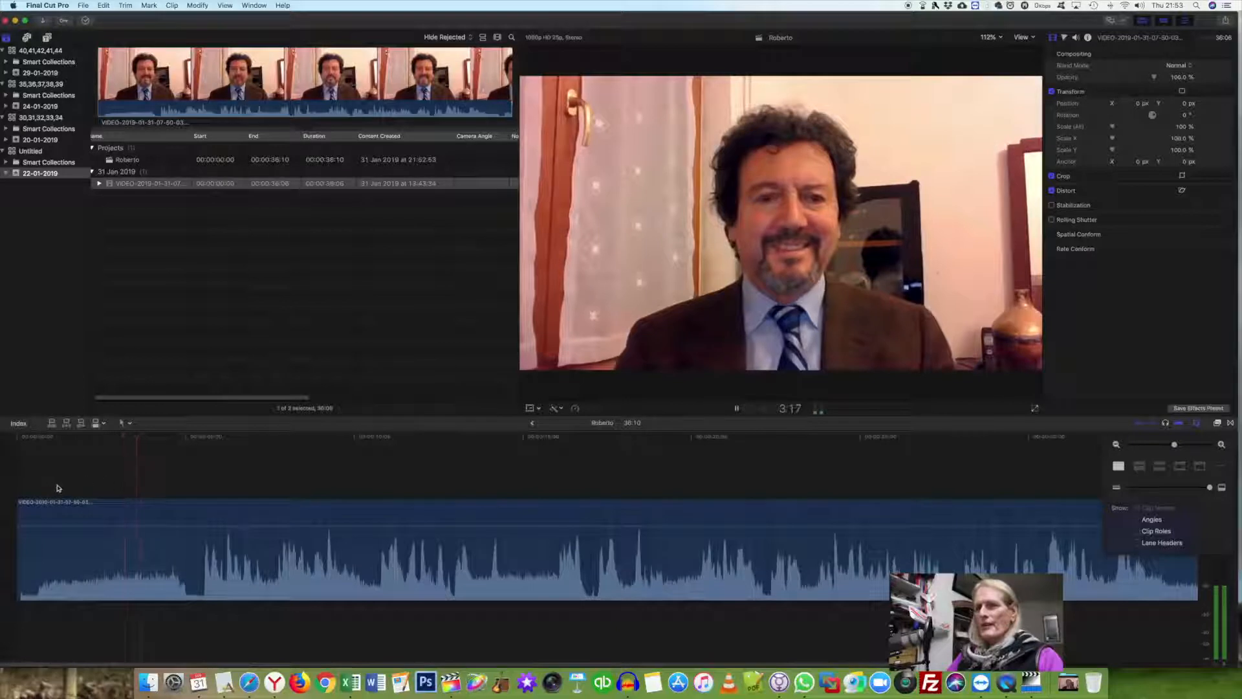
key("space")
left_click(48, 457)
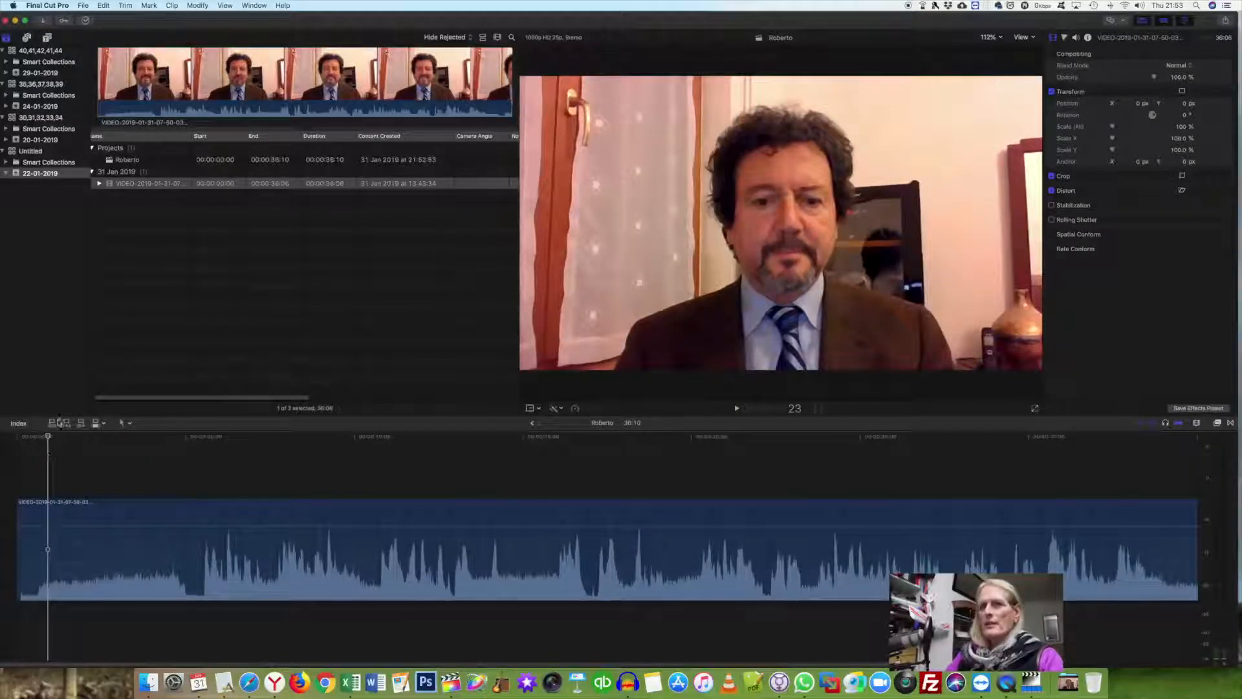
key("space")
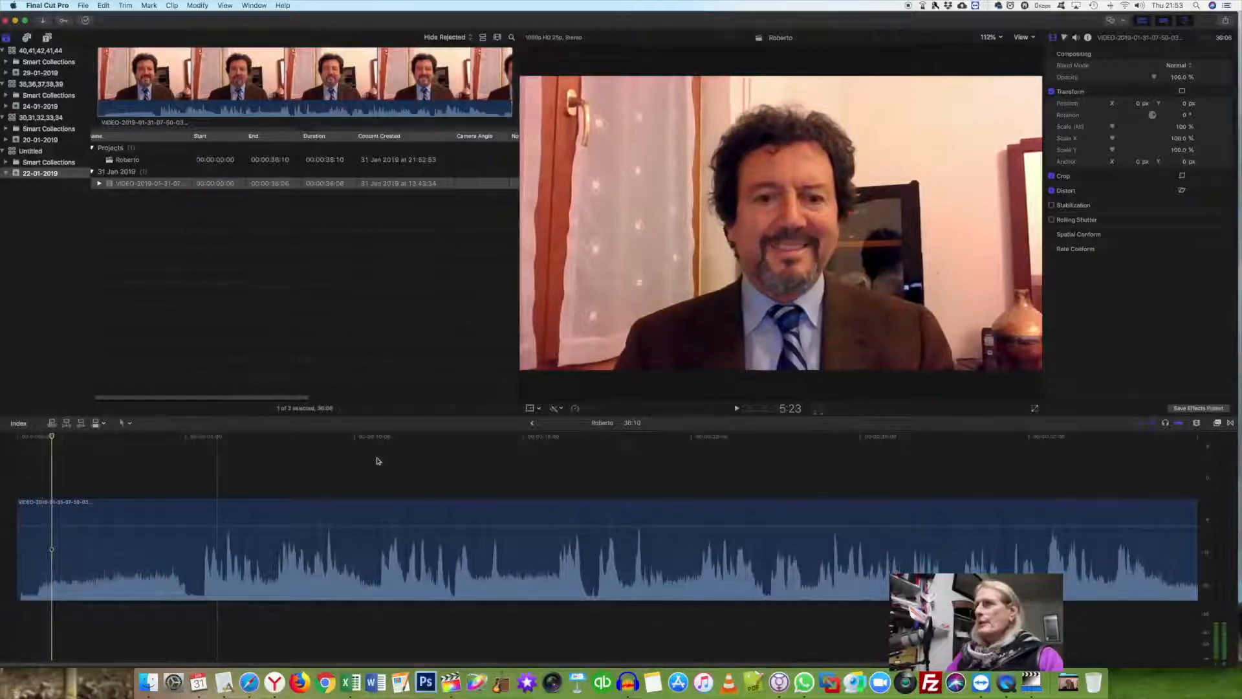
Apply the Channel EQ audio effect to the clip in the timeline.
left_click(1218, 423)
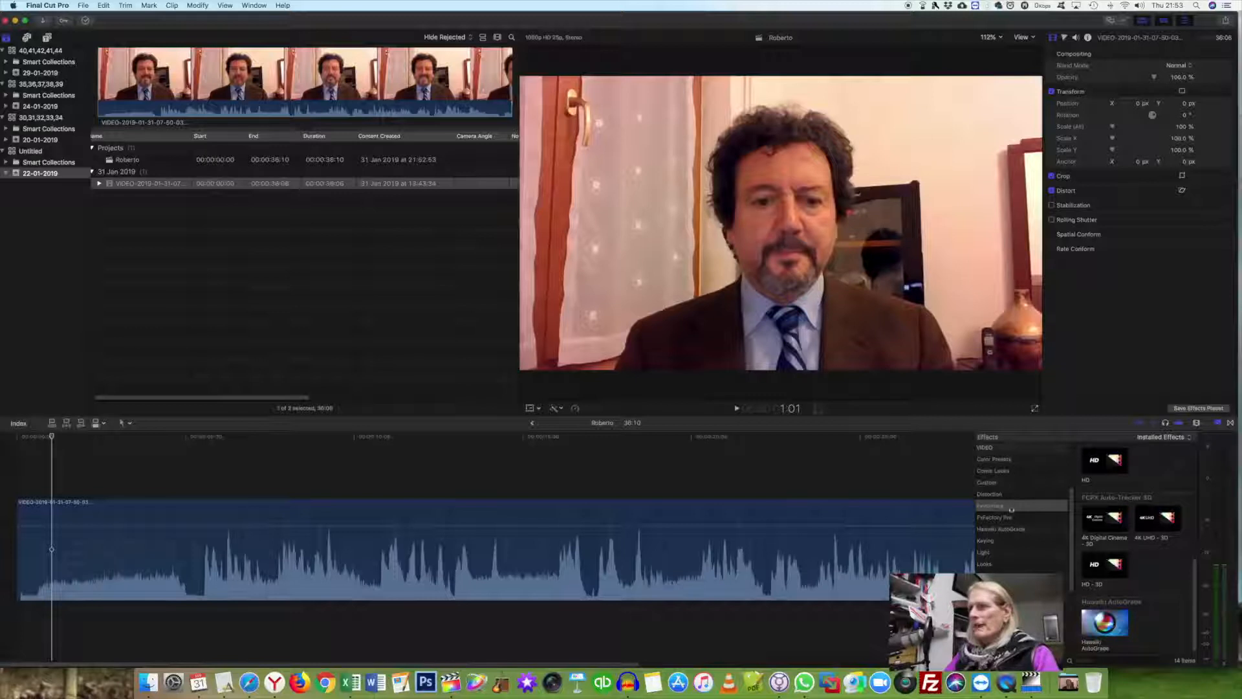
scroll(1006, 558, "down", 5)
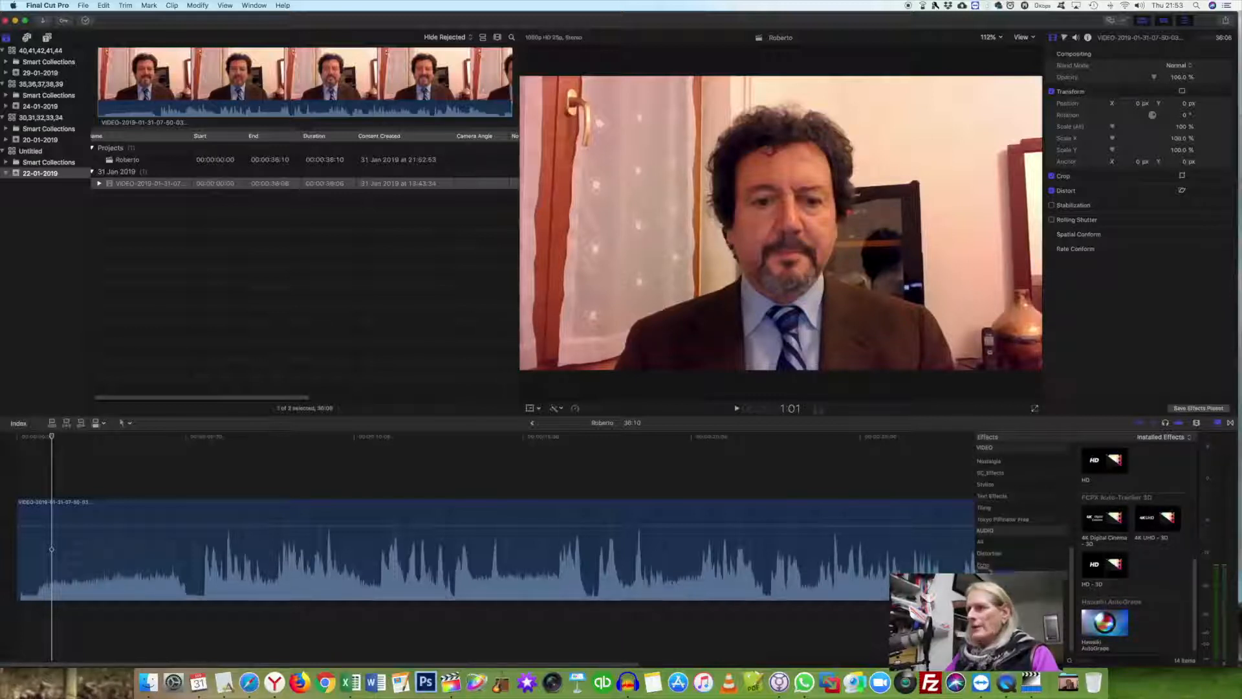
left_click(990, 573)
scroll(1159, 476, "up", 5)
scroll(1102, 473, "up", 5)
left_click_drag(1100, 473, 393, 560)
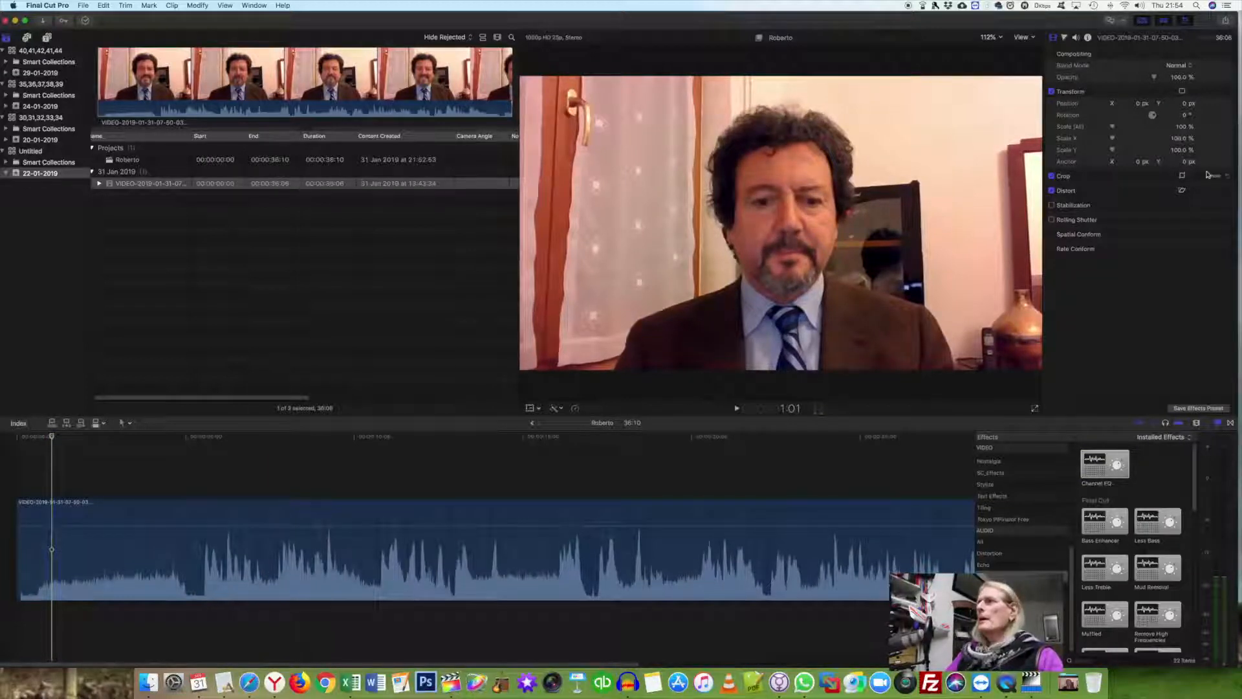
Open the clip's Channel EQ editor from its audio settings and turn on the Analyzer.
left_click(1076, 37)
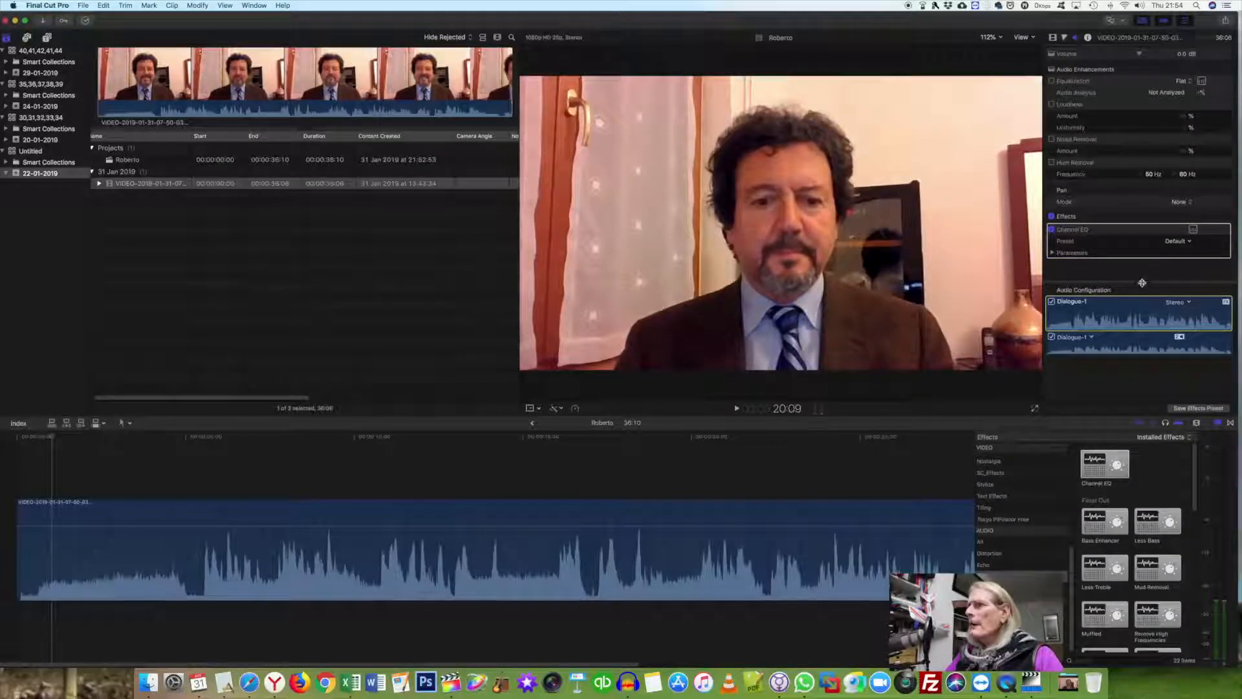
left_click_drag(1142, 283, 1139, 322)
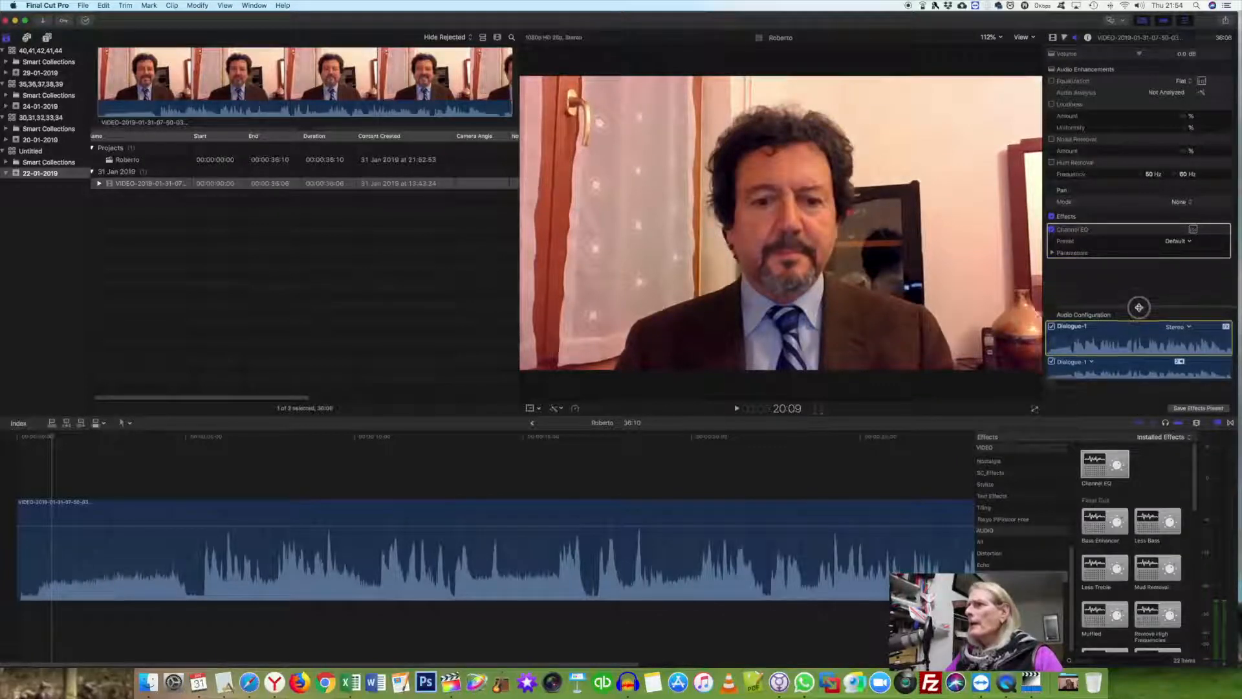
left_click(1194, 231)
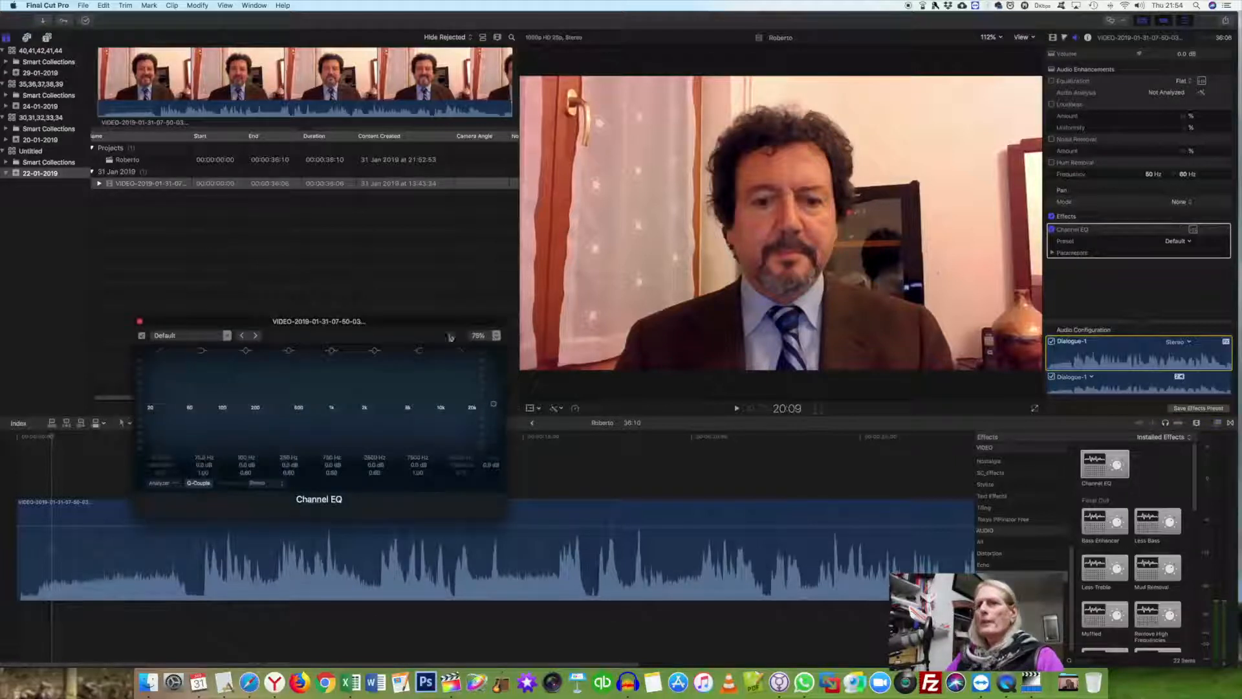
left_click_drag(387, 334, 688, 214)
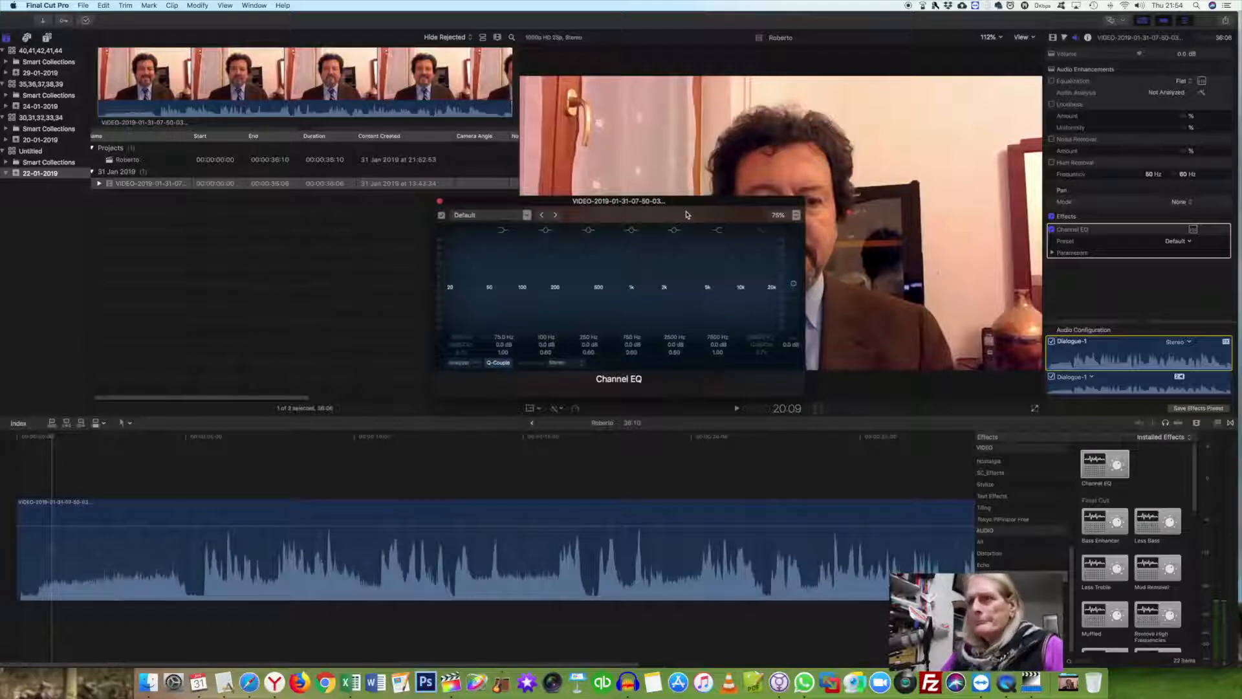
left_click(460, 363)
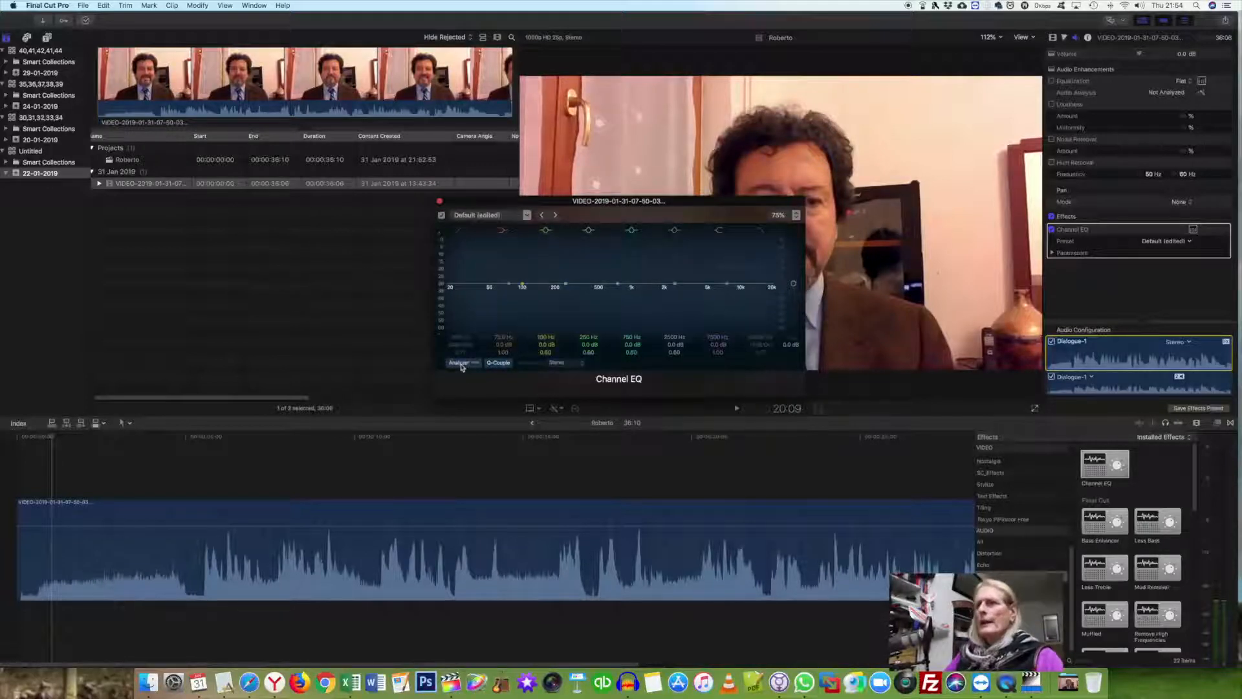
Play the clip's opening seconds repeatedly to examine the frequency peaks of the background sound in the Channel EQ analyzer.
left_click(26, 445)
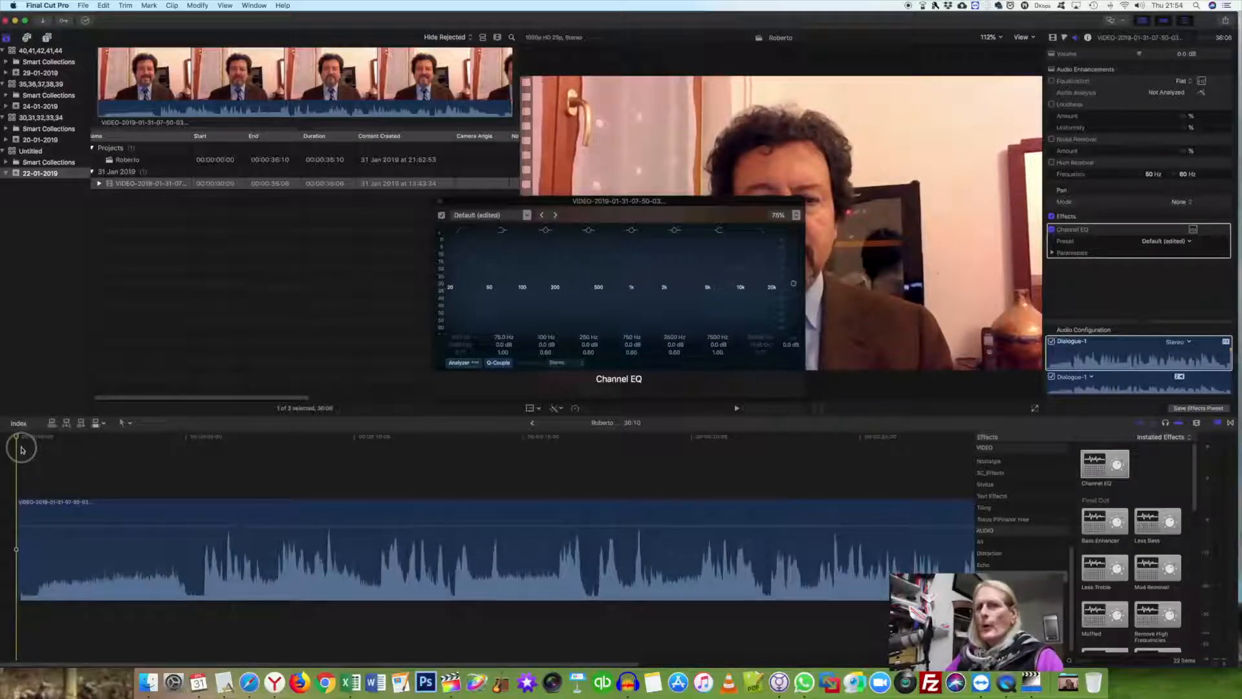
key("space")
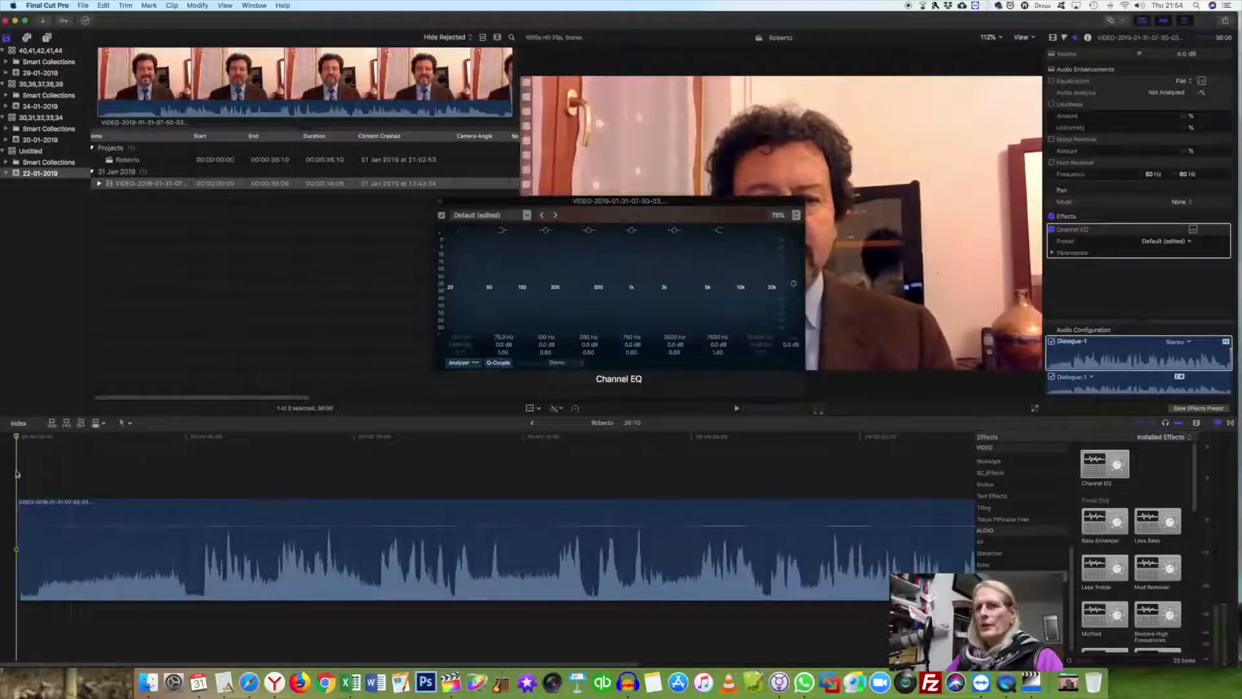
left_click(37, 440)
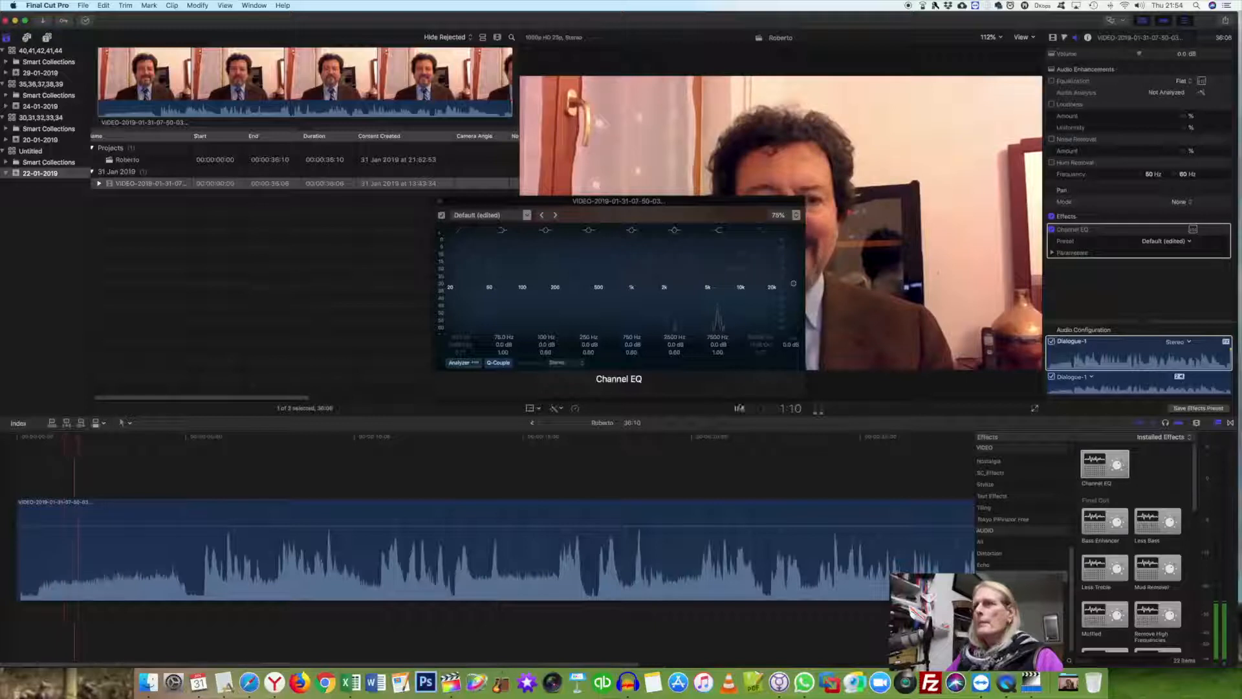
key("space")
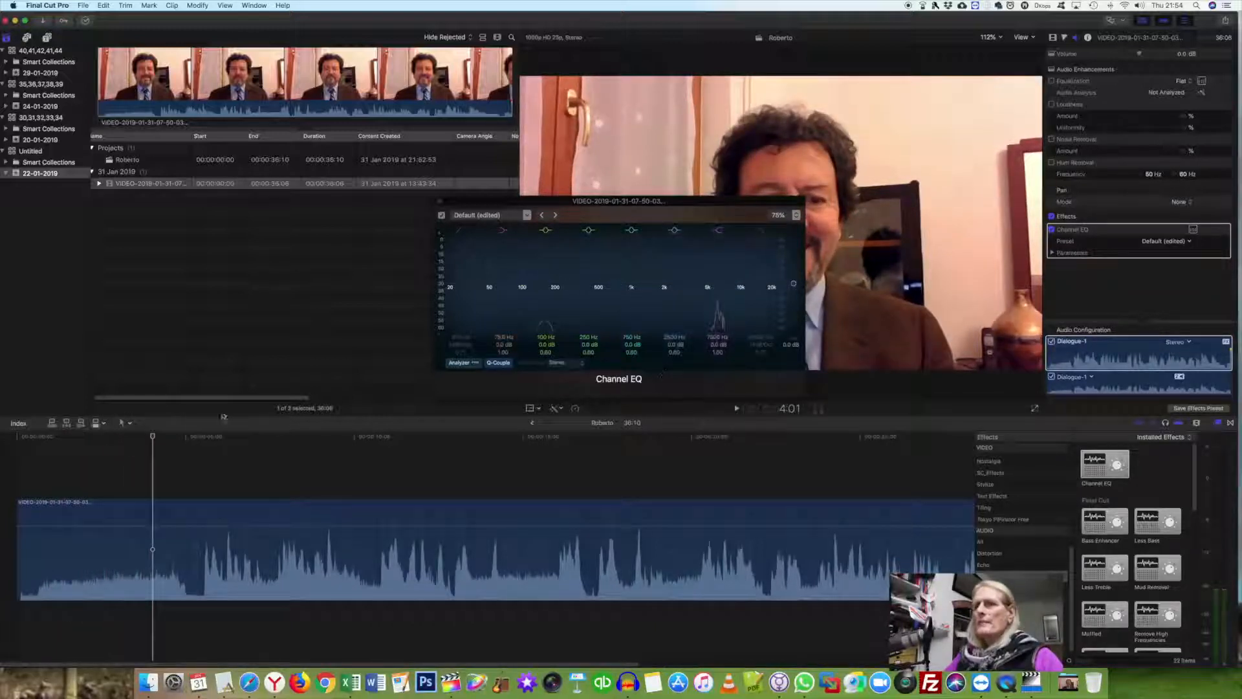
left_click(143, 441)
key("space")
key("space")
left_click(102, 444)
key("space")
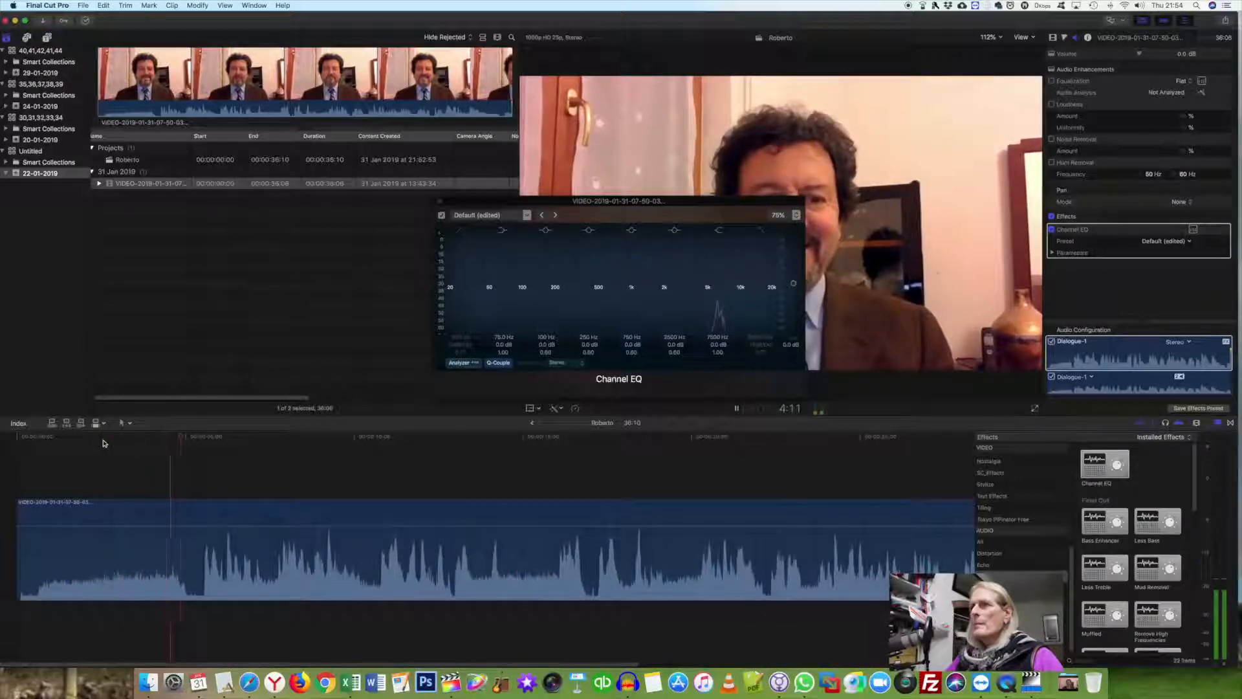
key("space")
left_click(112, 444)
key("space")
key("space")
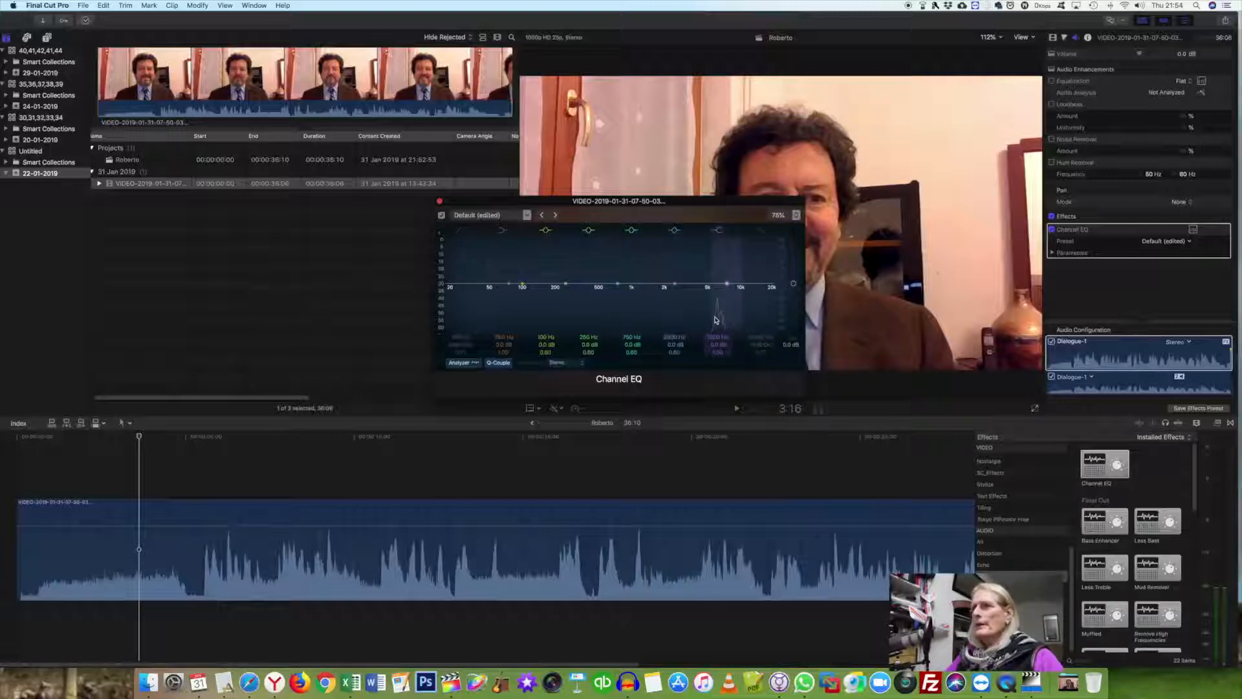
Move the Channel EQ window clear of the viewer and add the AUParametricEQ effect to the clip.
left_click_drag(719, 202, 416, 163)
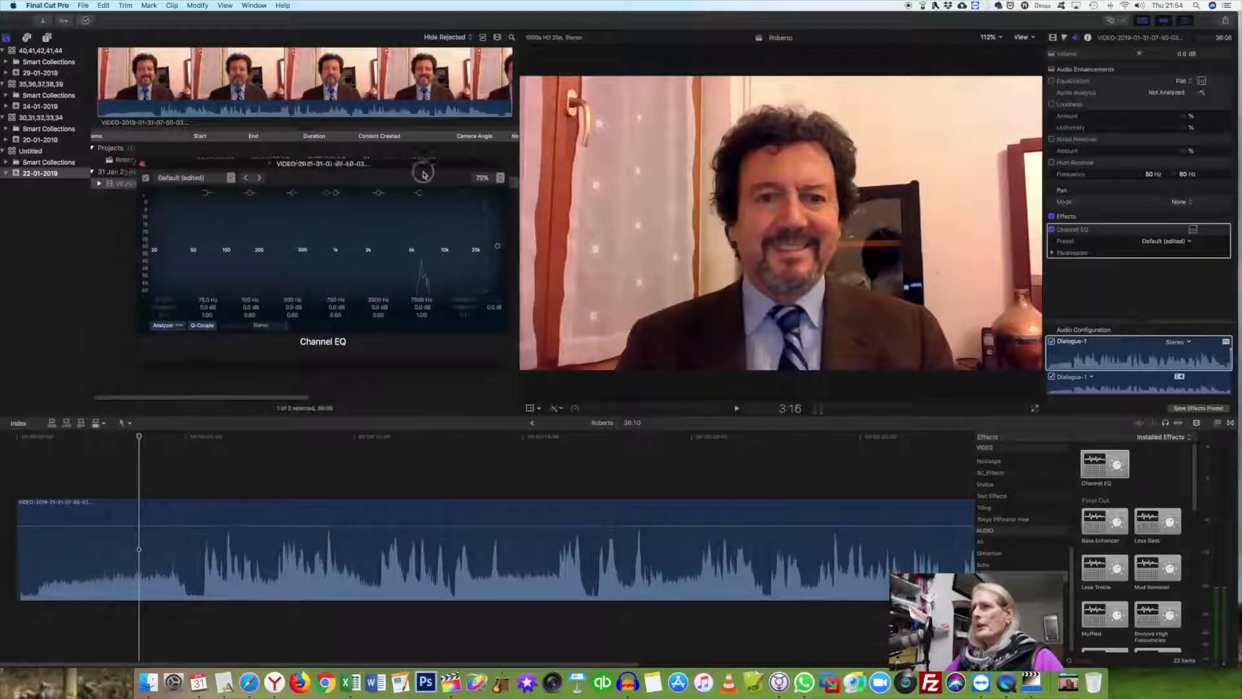
scroll(1173, 603, "down", 10)
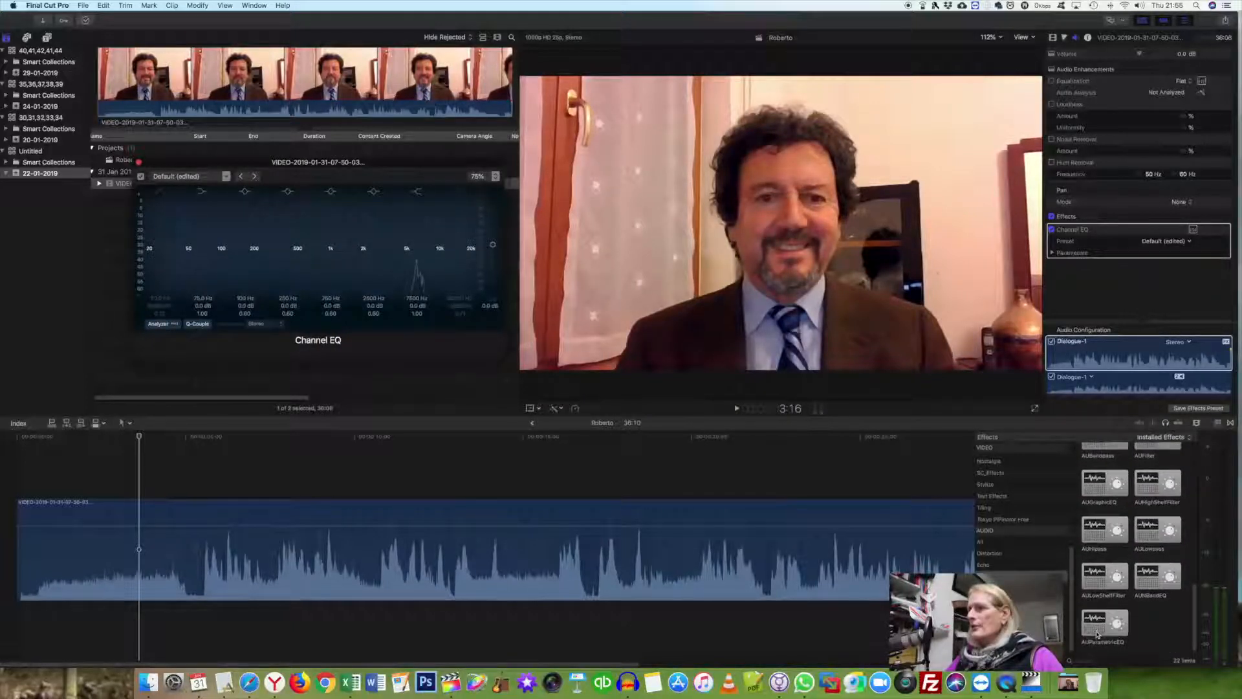
left_click_drag(1098, 634, 572, 569)
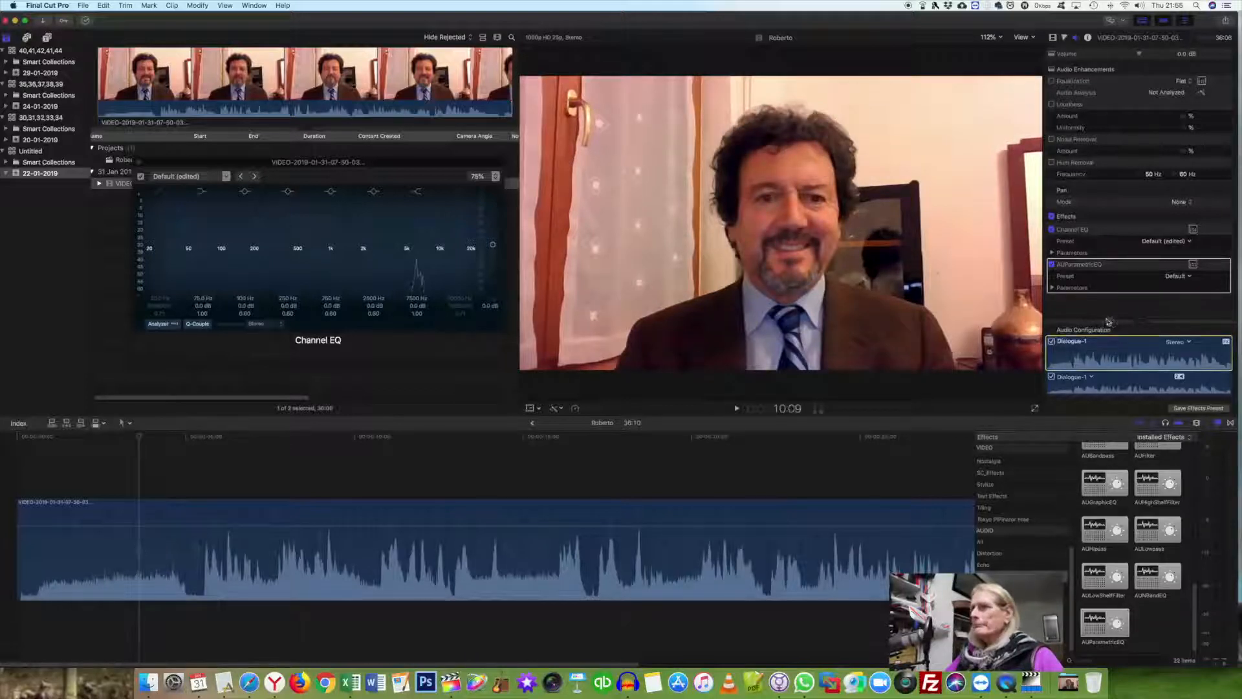
Open the AUParametricEQ editor beside the Channel EQ window and shift its centre frequency to about 7400 Hz with a slight gain cut.
left_click(1193, 264)
left_click_drag(343, 352, 677, 207)
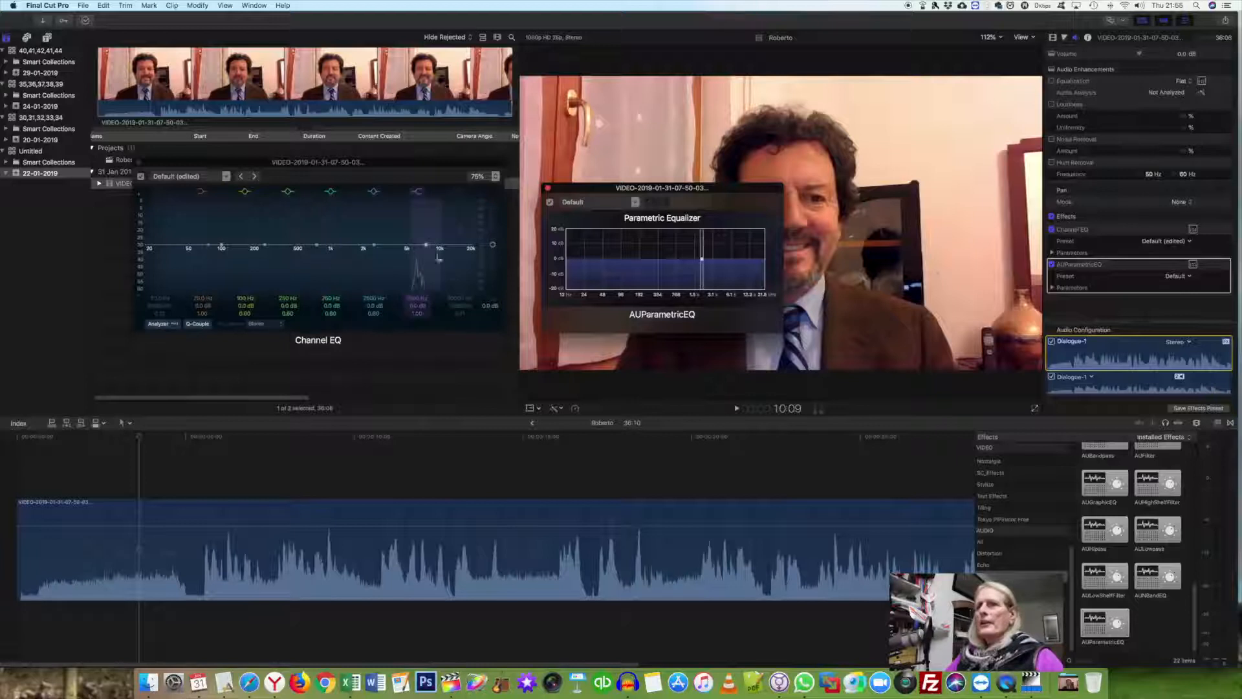
left_click_drag(701, 261, 733, 258)
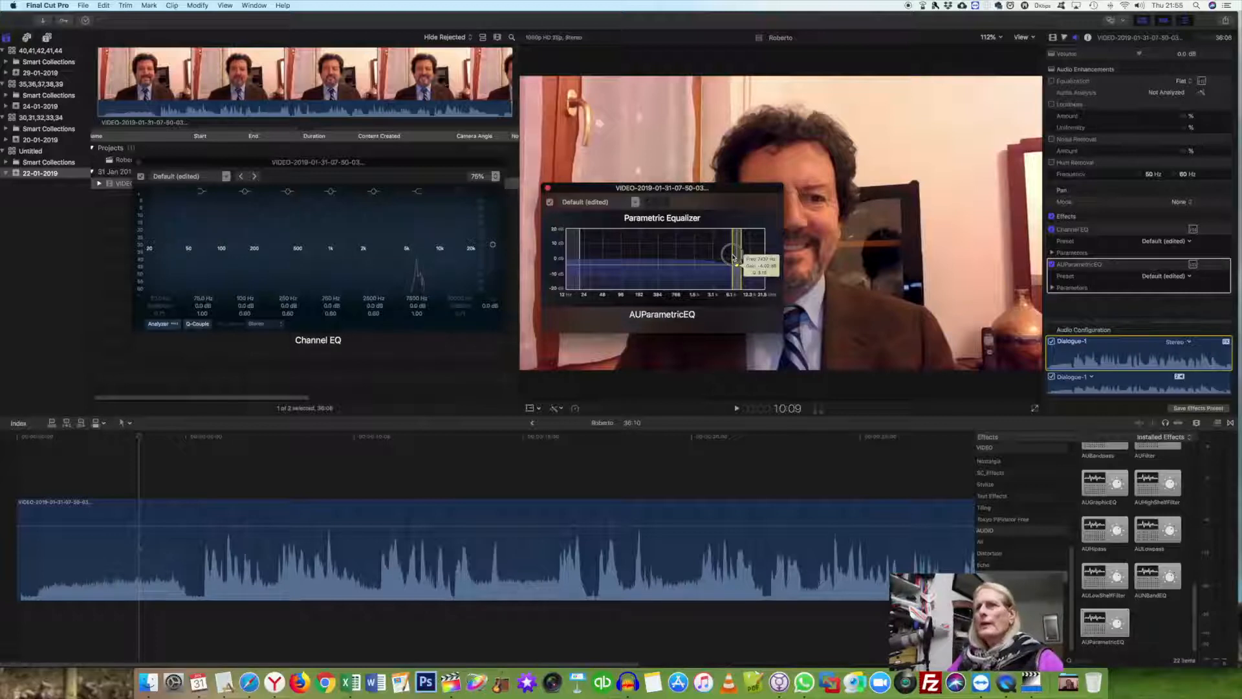
Shift Channel EQ's high shelf to about 6400 Hz and pull the AUParametricEQ cut down to about -20 dB near the same frequency.
left_click_drag(733, 257, 733, 257)
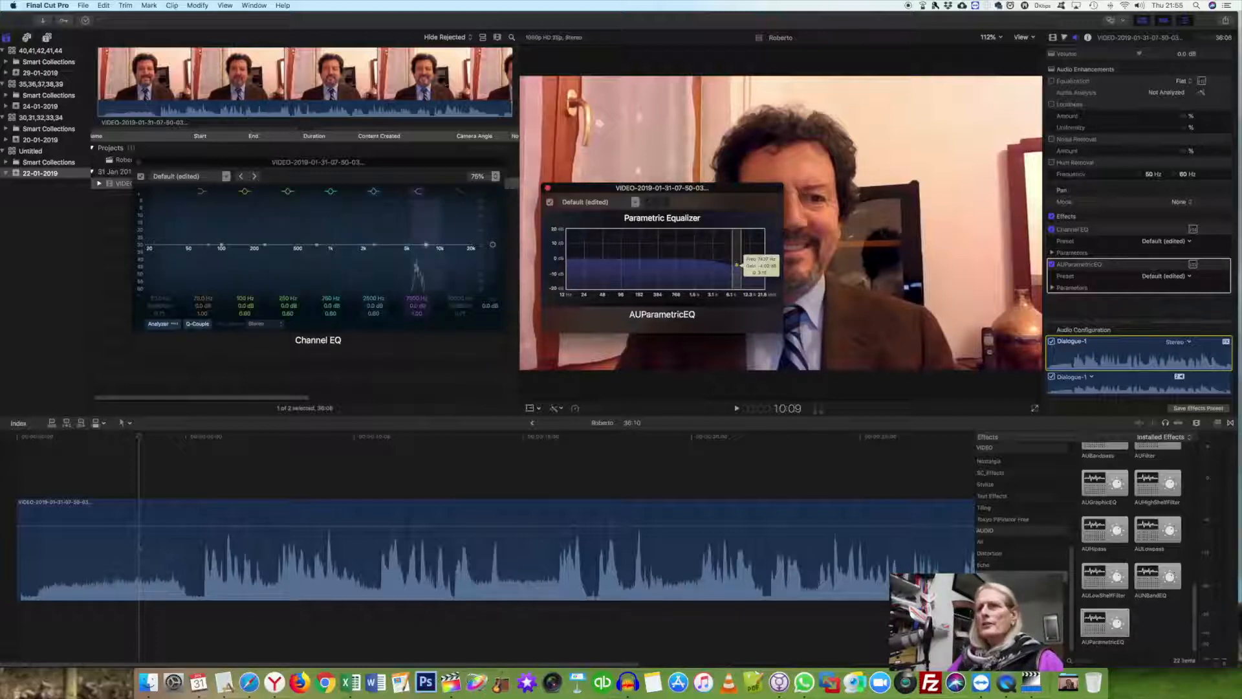
left_click(415, 258)
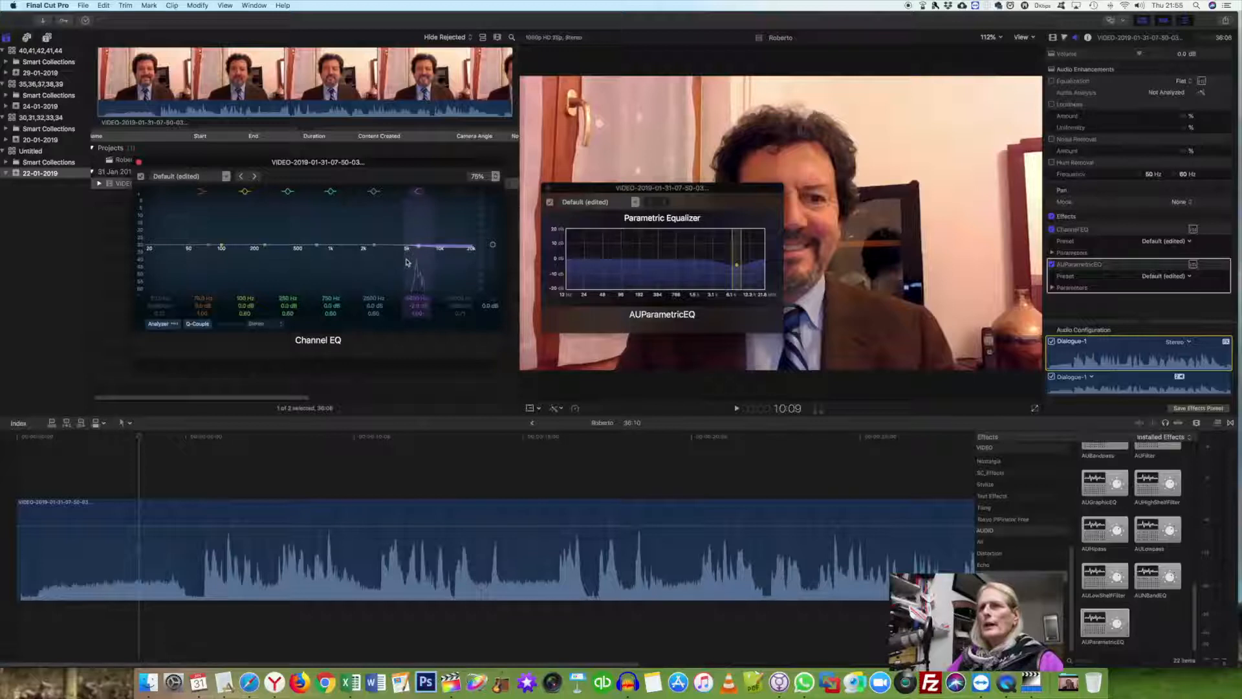
left_click_drag(405, 262, 402, 214)
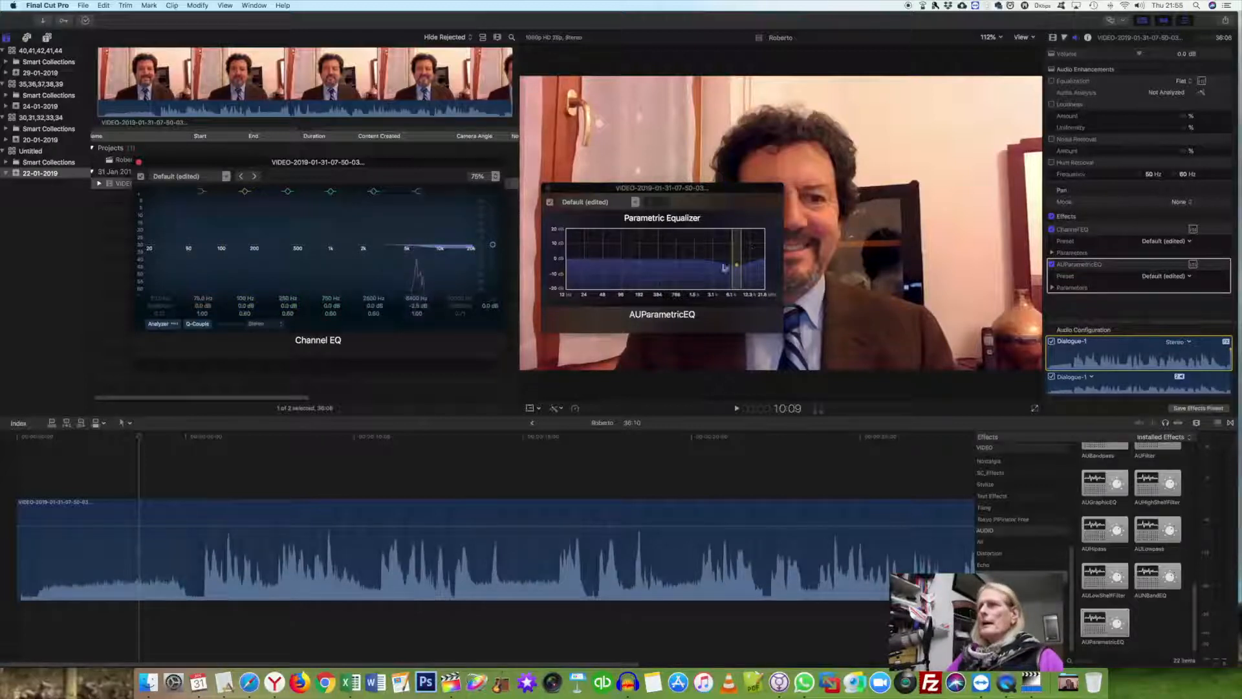
left_click_drag(736, 267, 734, 306)
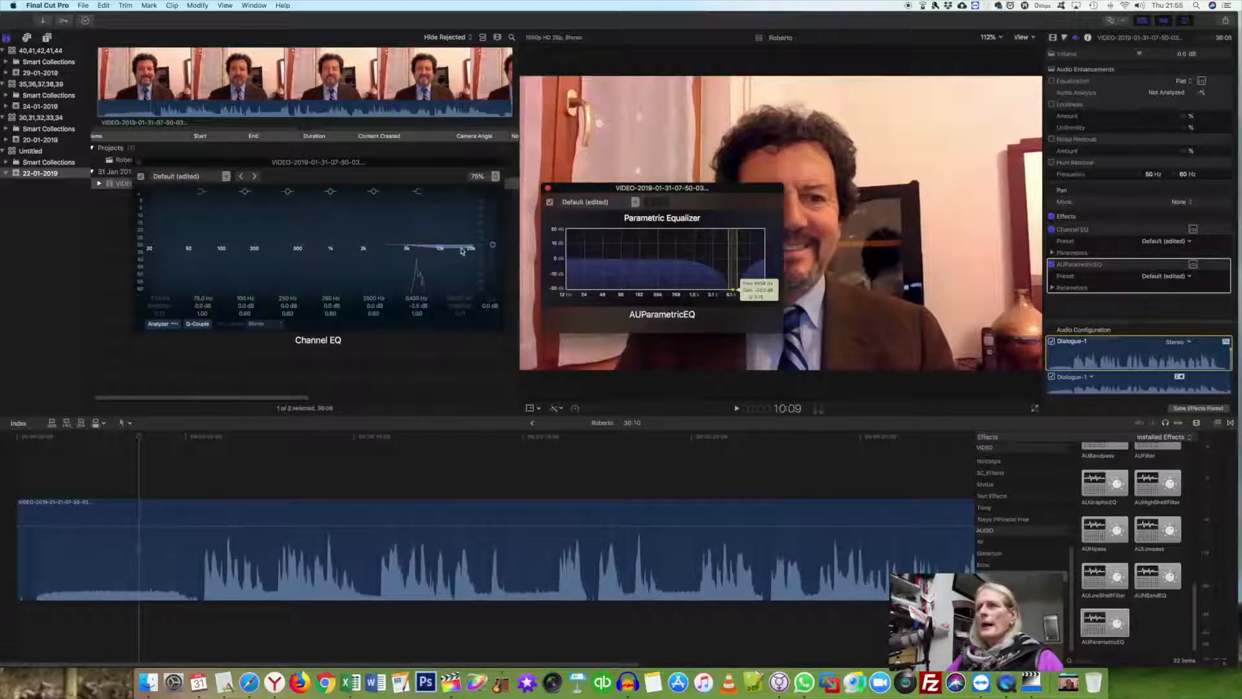
Play the clip from its beginning into the first spoken words to check how the AUParametricEQ cut sounds.
left_click(37, 453)
left_click(37, 442)
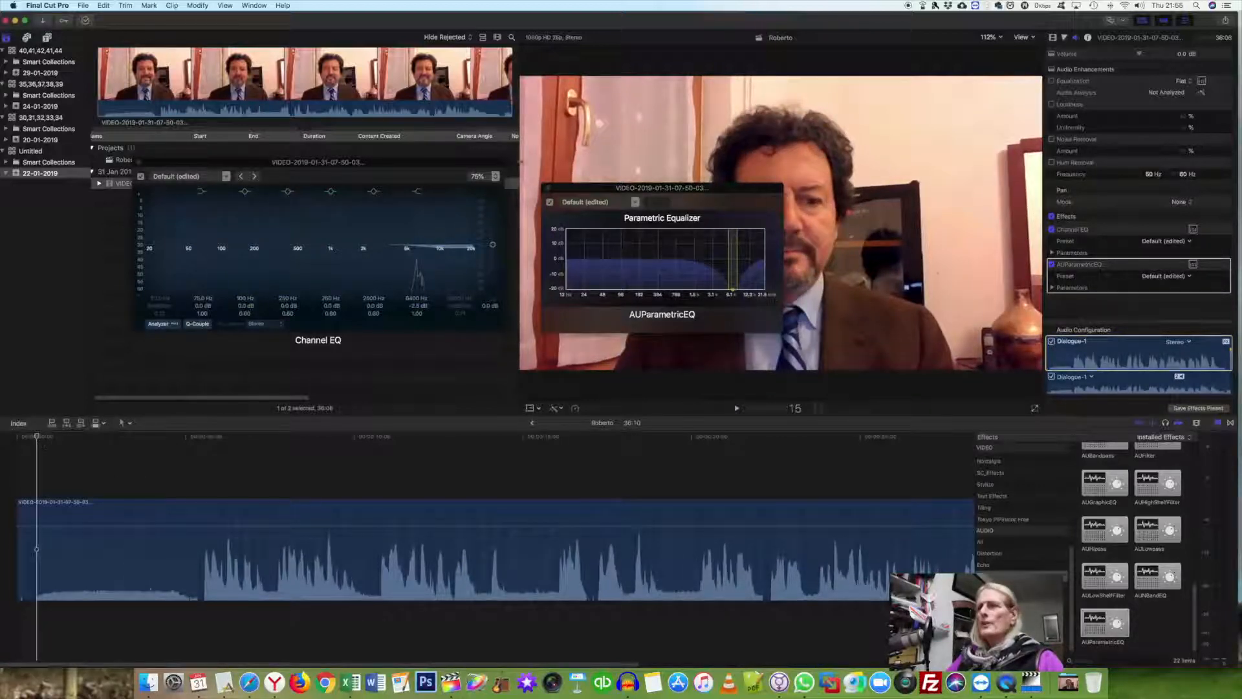
key("space")
left_click(552, 205)
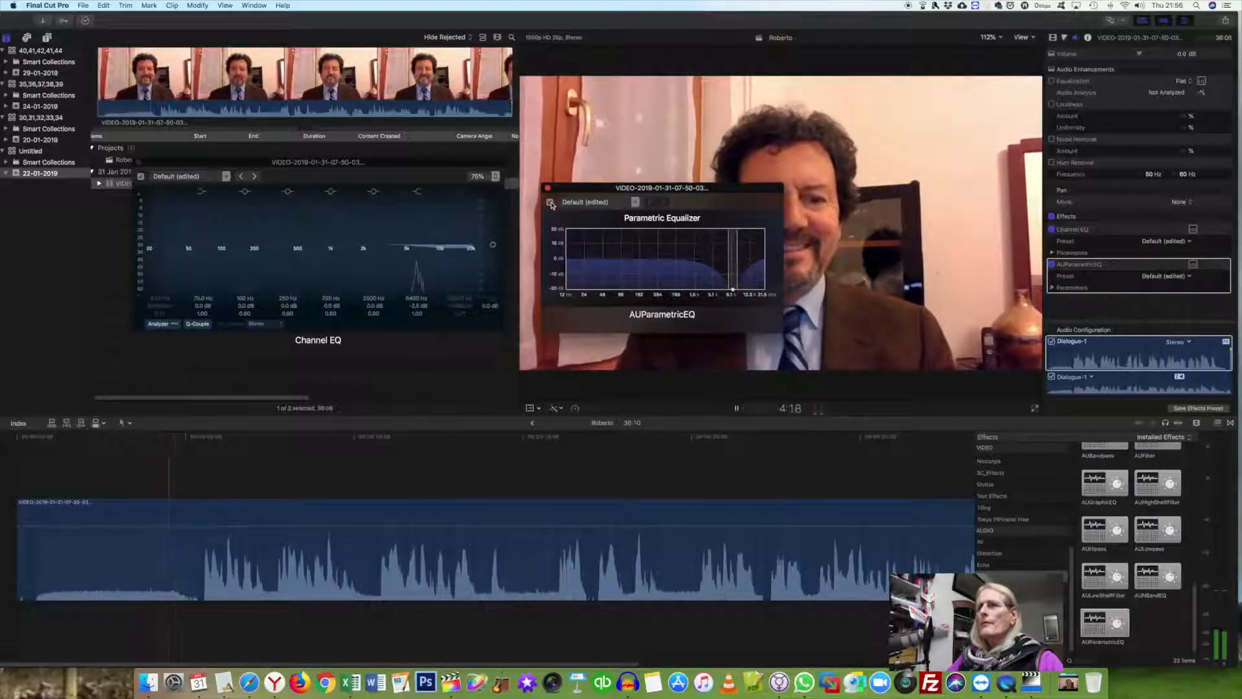
key("space")
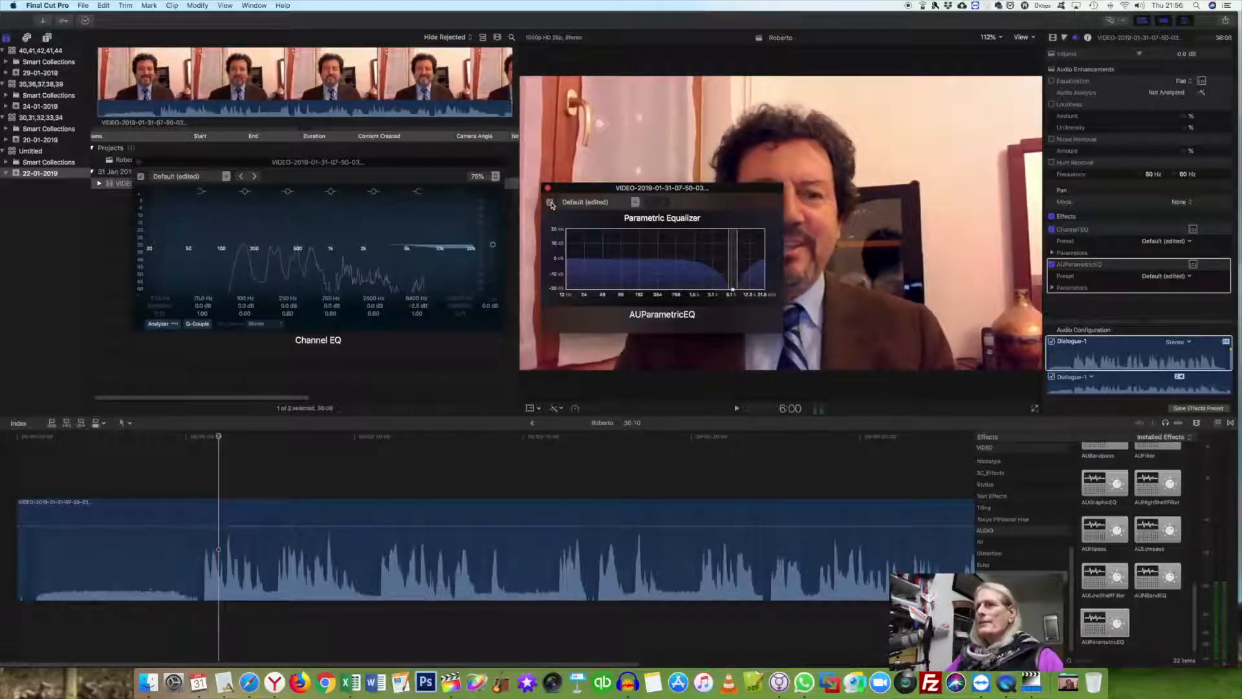
Lower Channel EQ's high shelf to about -15 dB at 4750 Hz and narrow its middle band, centred near 880 Hz.
left_click_drag(746, 202, 824, 194)
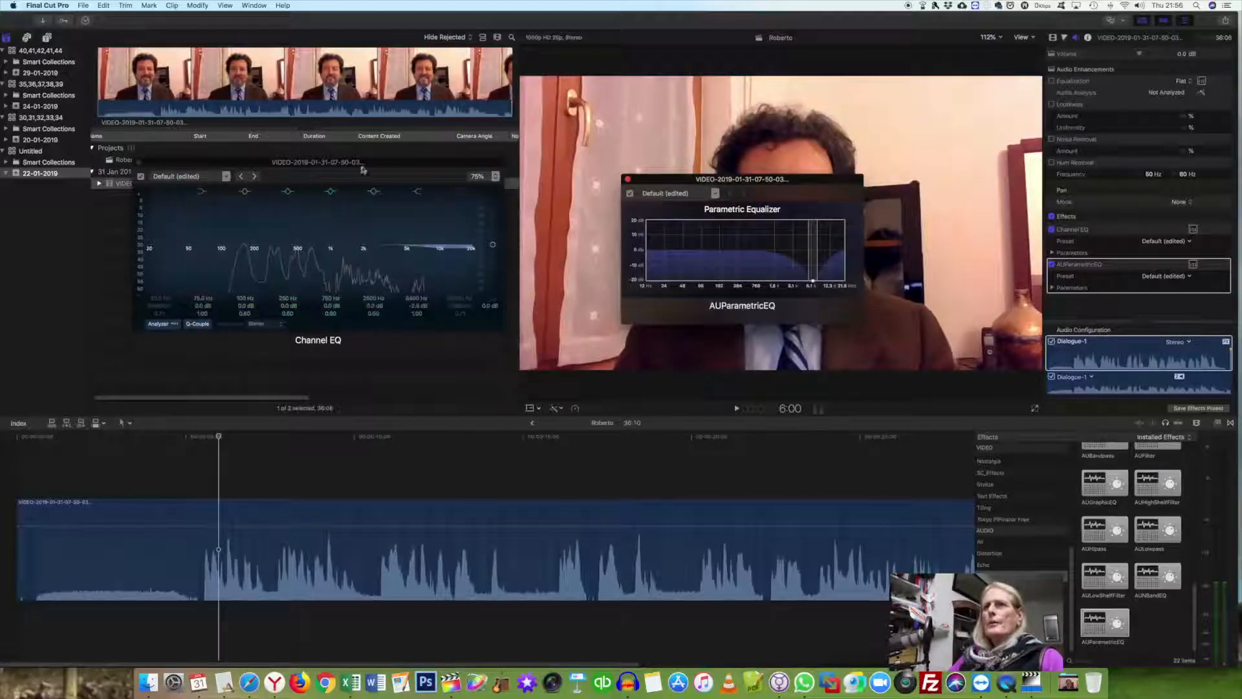
left_click_drag(348, 164, 374, 167)
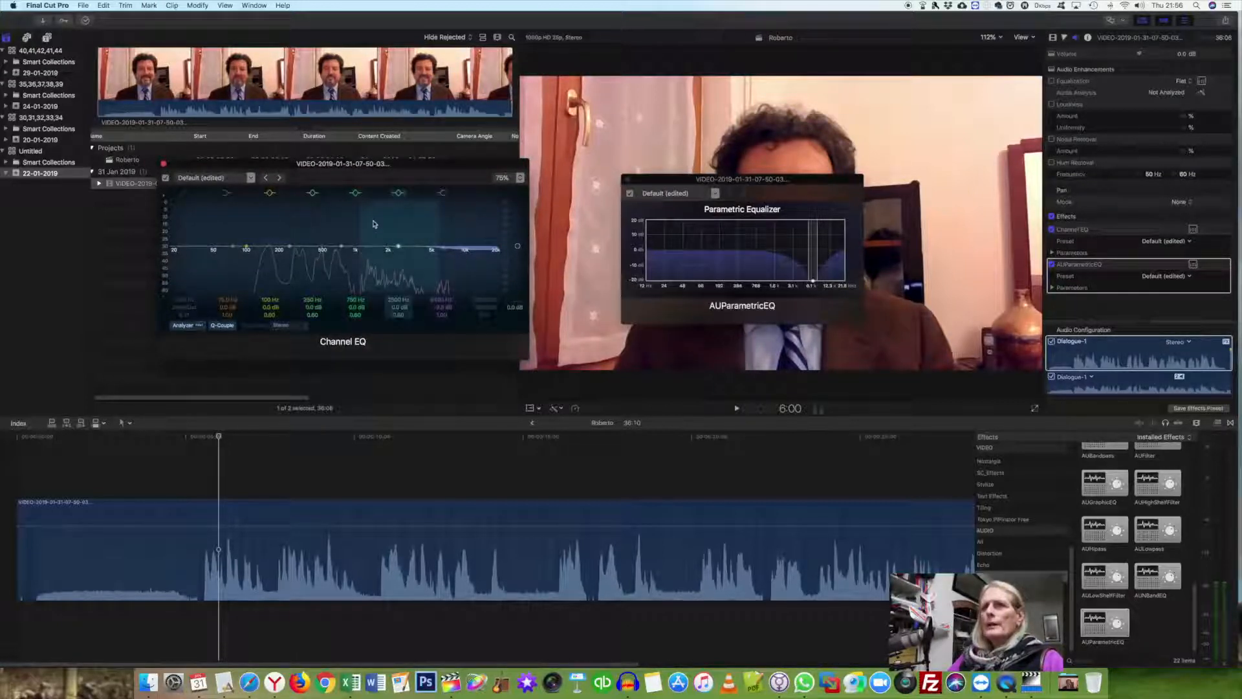
left_click_drag(443, 249, 450, 251)
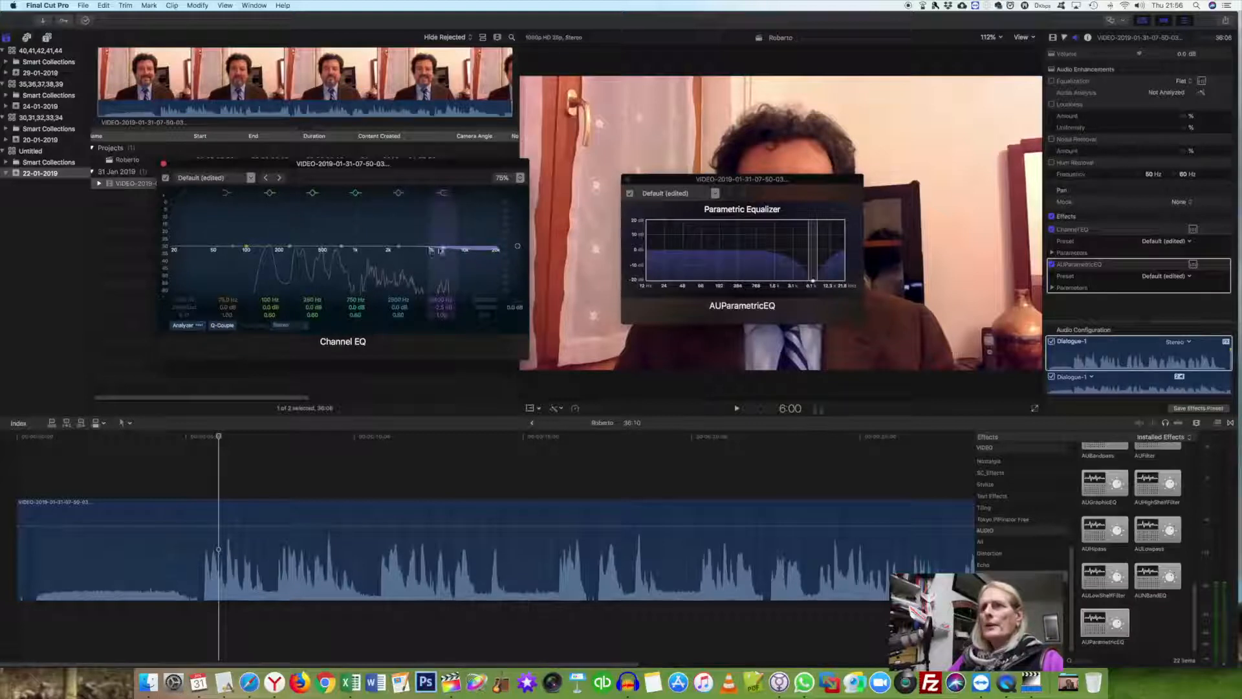
left_click_drag(439, 253, 425, 270)
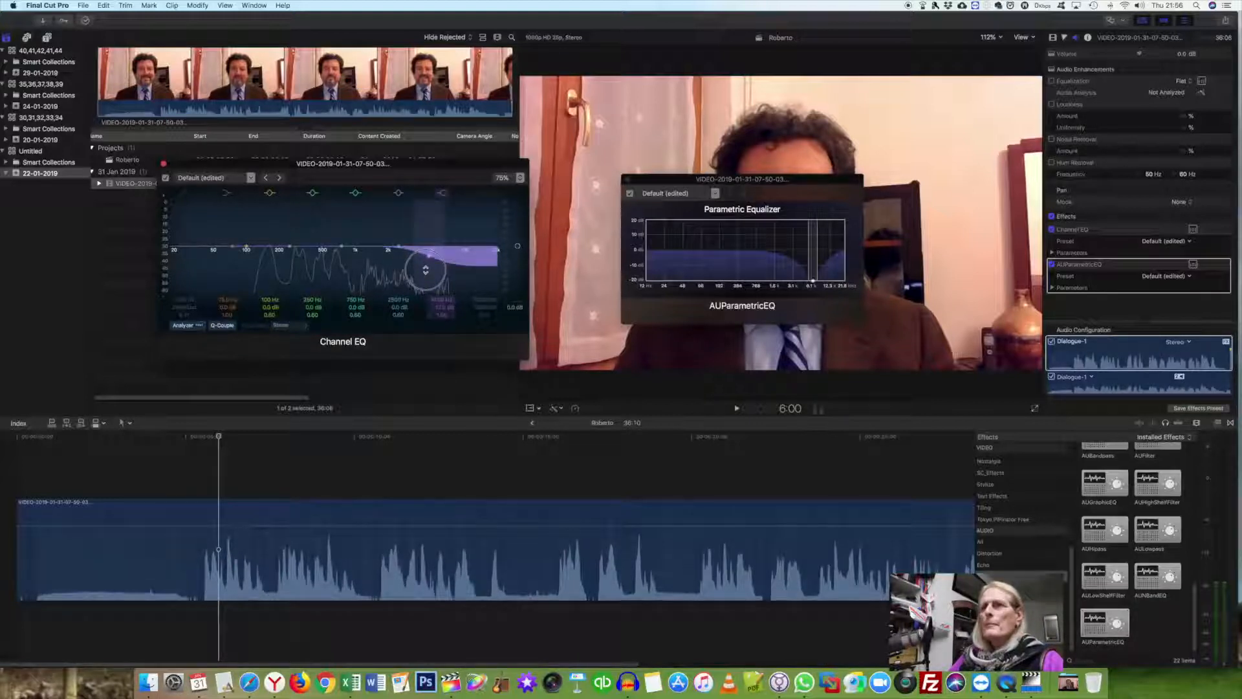
left_click(444, 194)
left_click(444, 194)
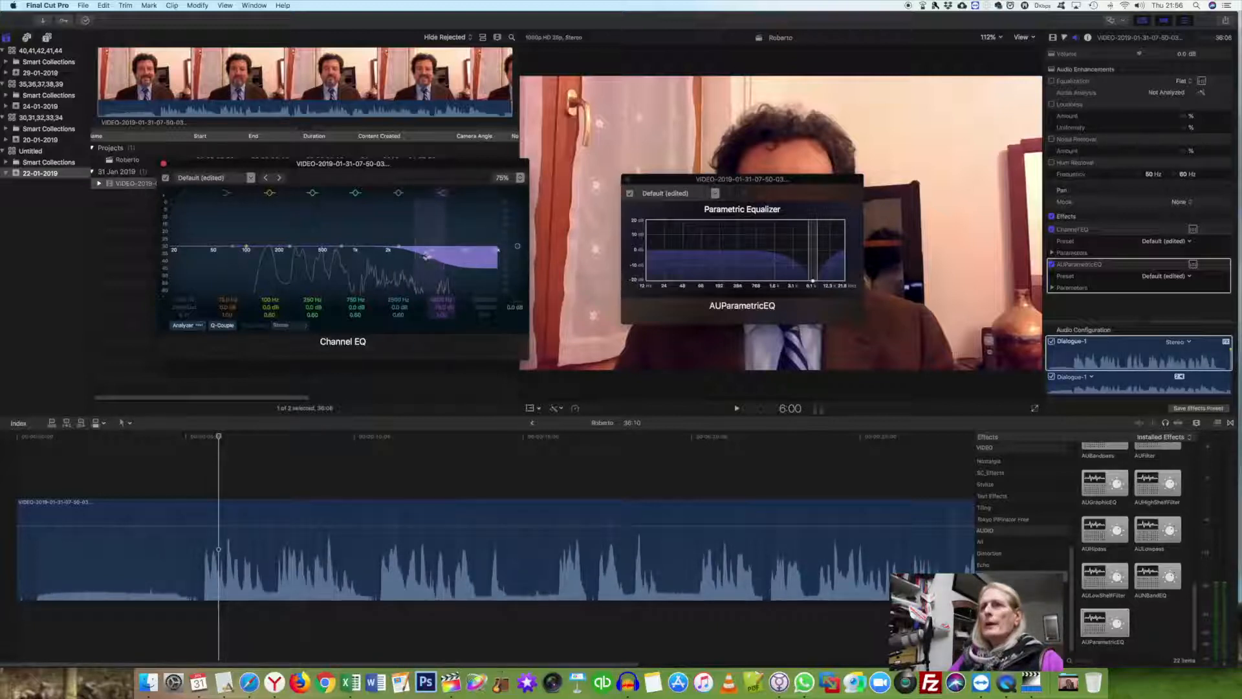
left_click_drag(431, 261, 431, 259)
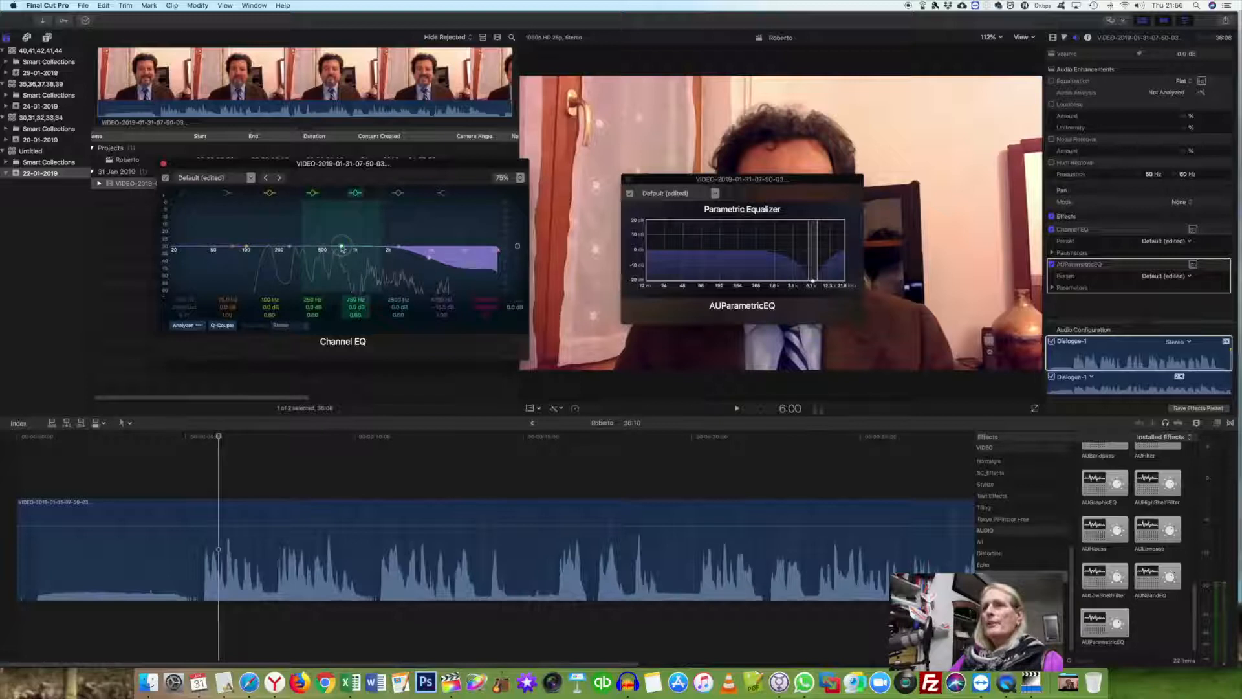
left_click_drag(301, 231, 364, 234)
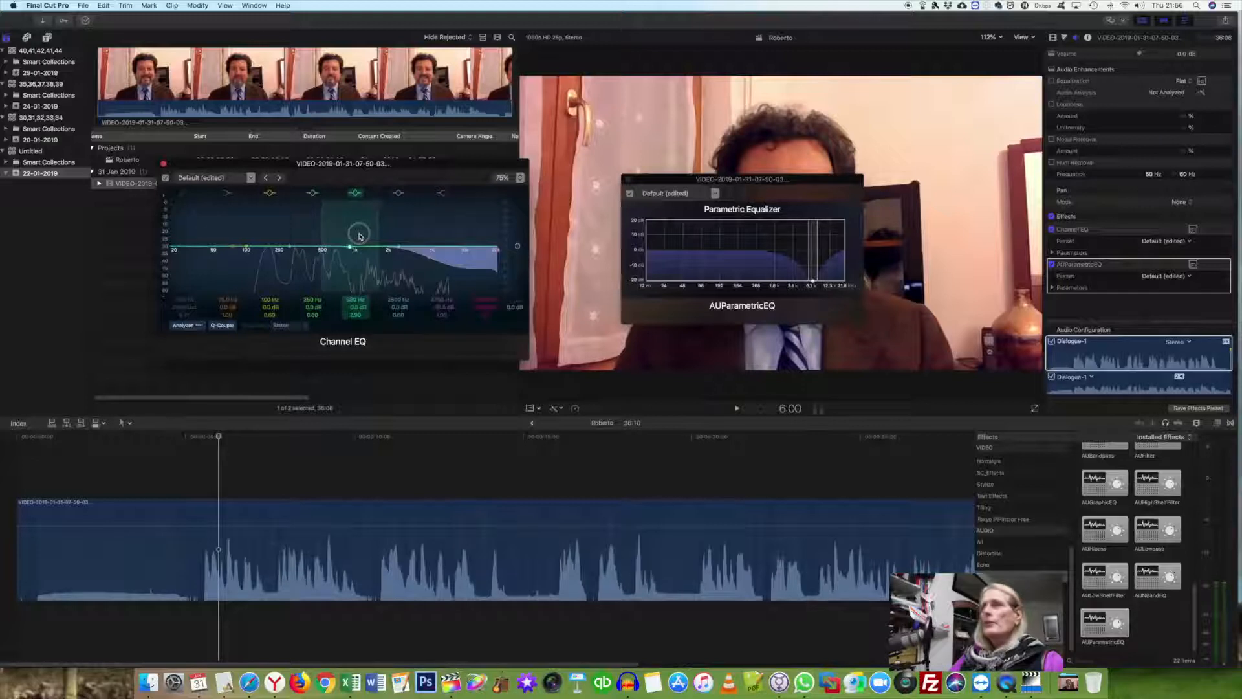
Apply the Voice Enhance equalization to the clip and listen to the speech starting at about 5 seconds.
left_click(1184, 82)
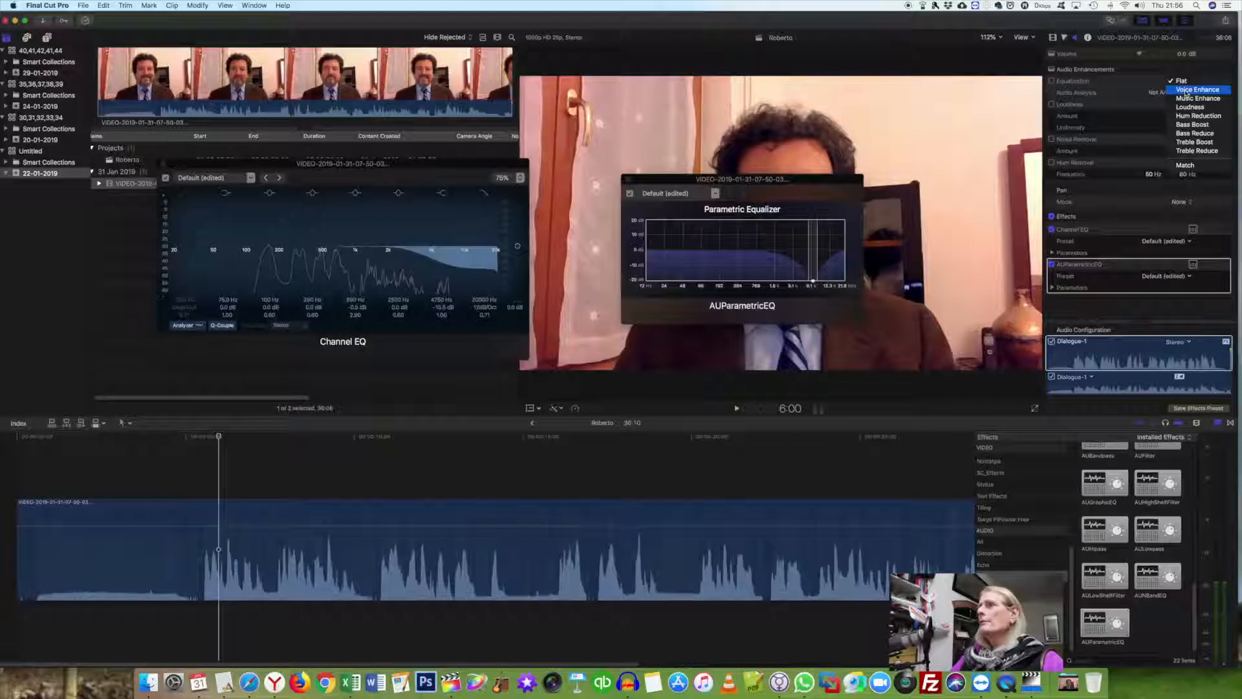
left_click(1186, 91)
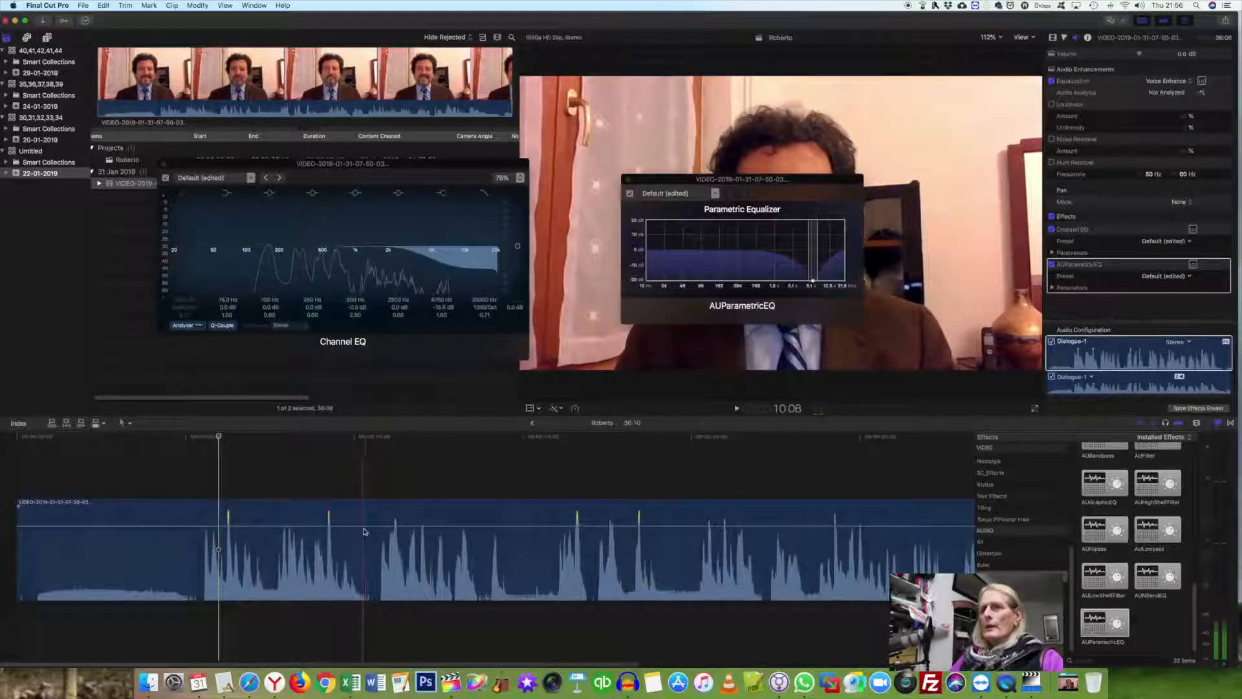
left_click(203, 438)
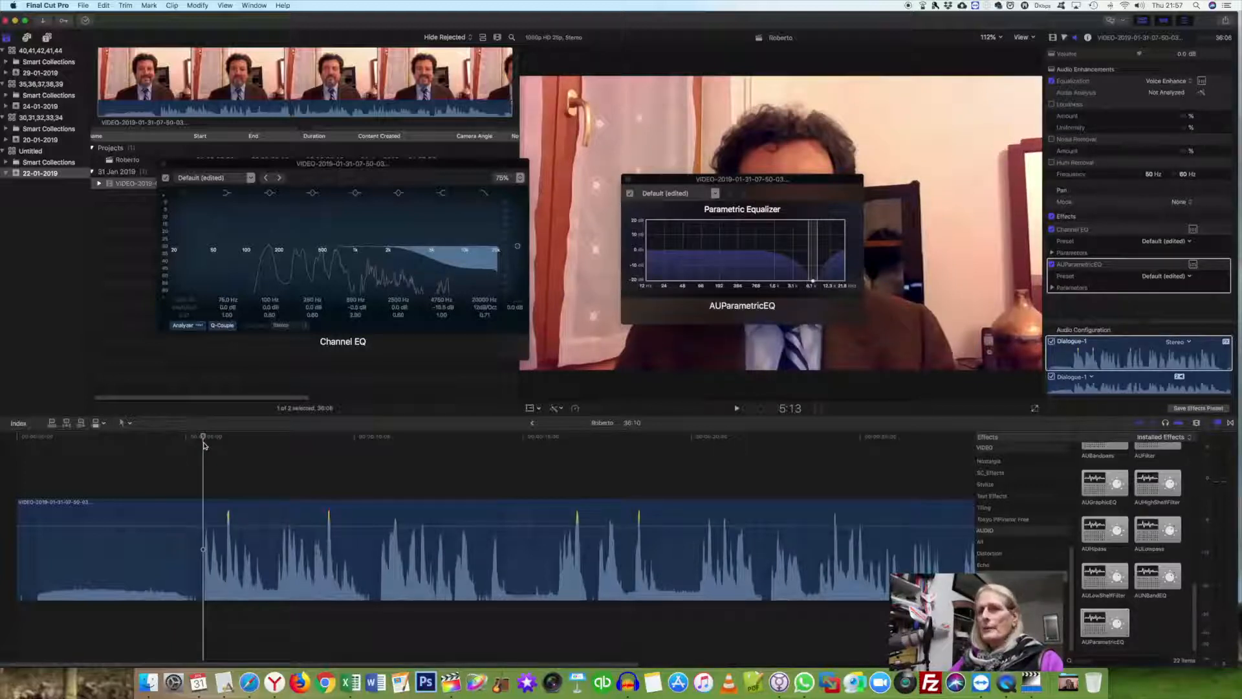
key("space")
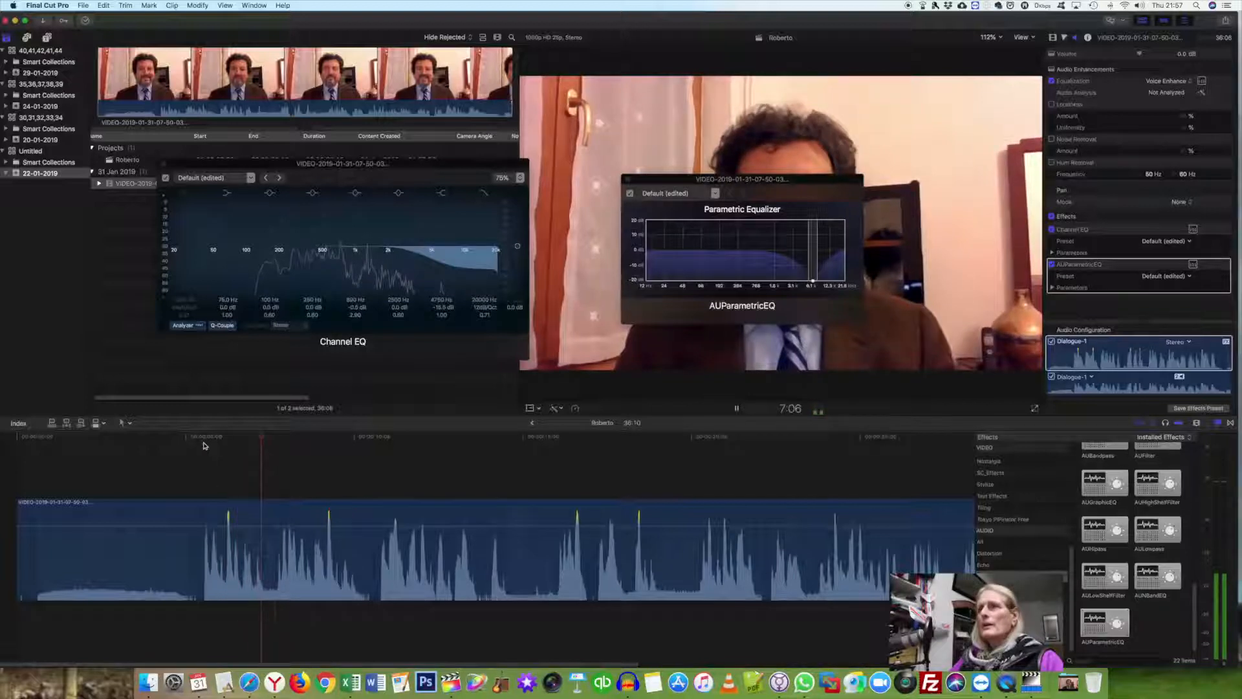
key("space")
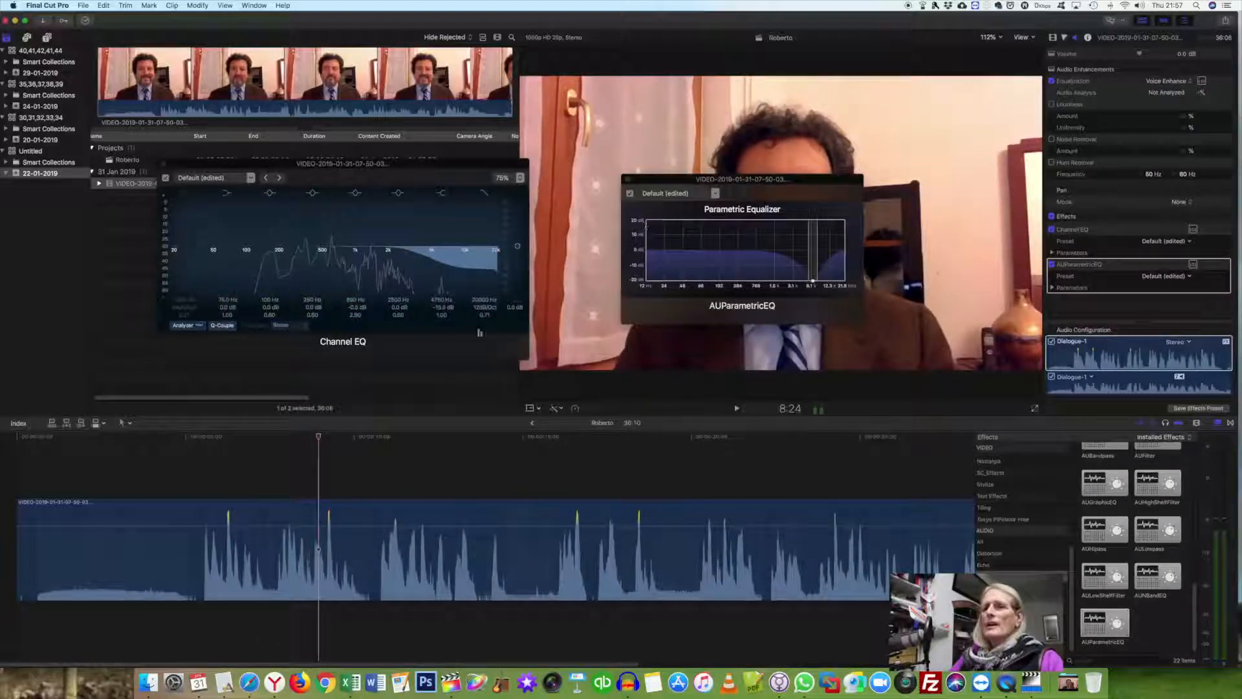
Turn off both Channel EQ and AUParametricEQ, and replay the speech from about 5 seconds for comparison.
left_click(166, 179)
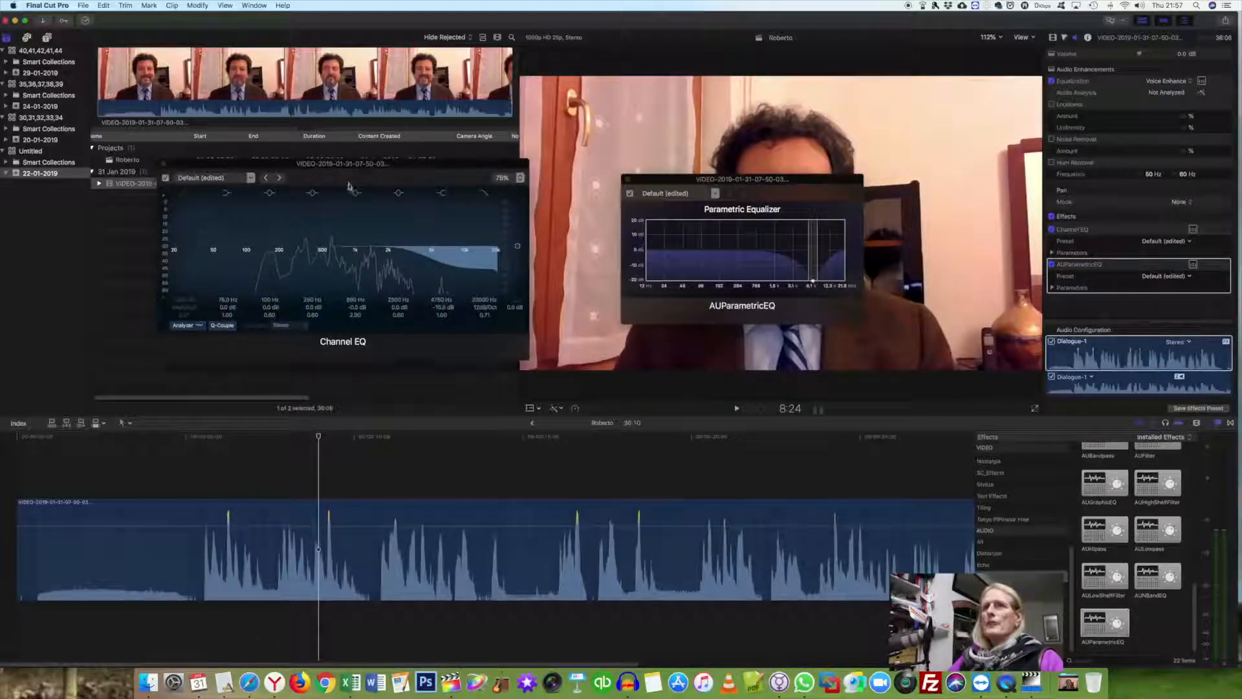
left_click(632, 195)
left_click(199, 453)
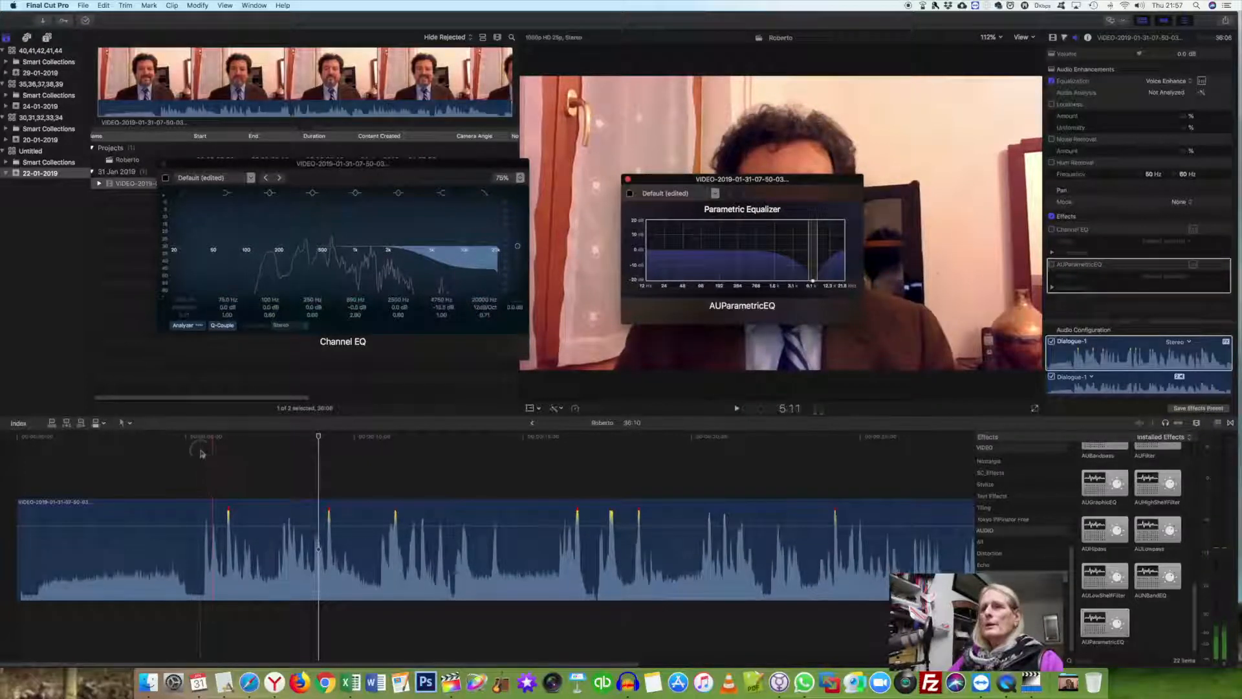
key("space")
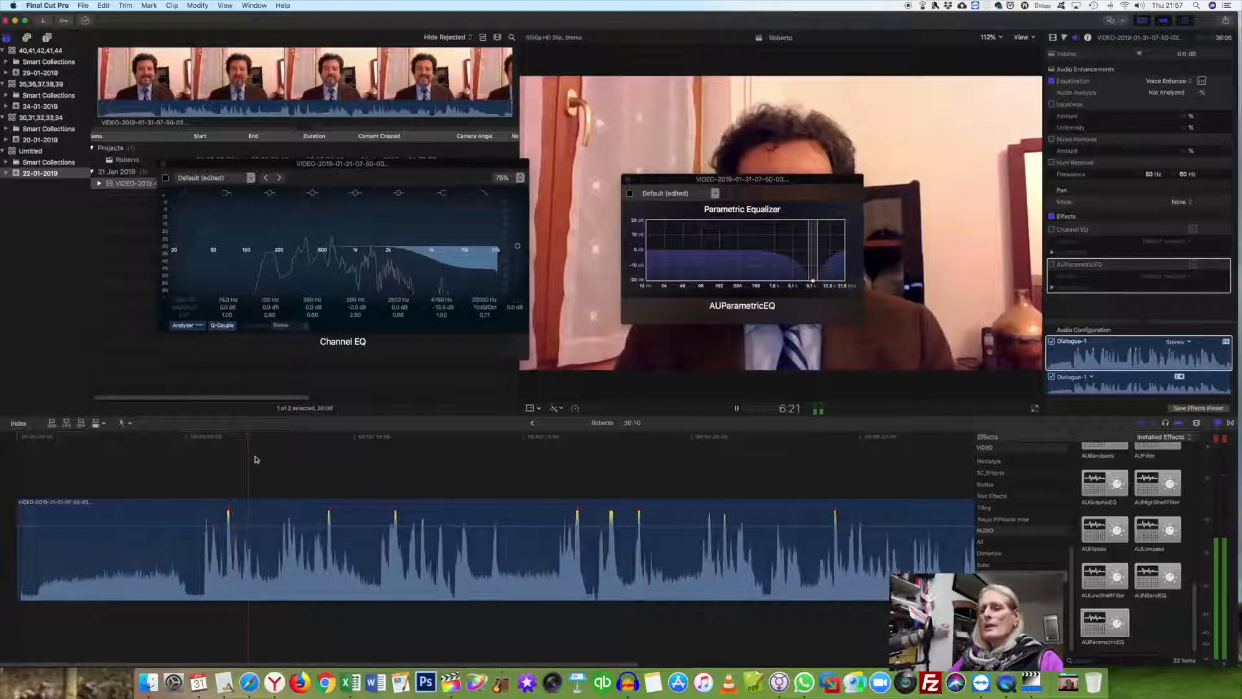
key("space")
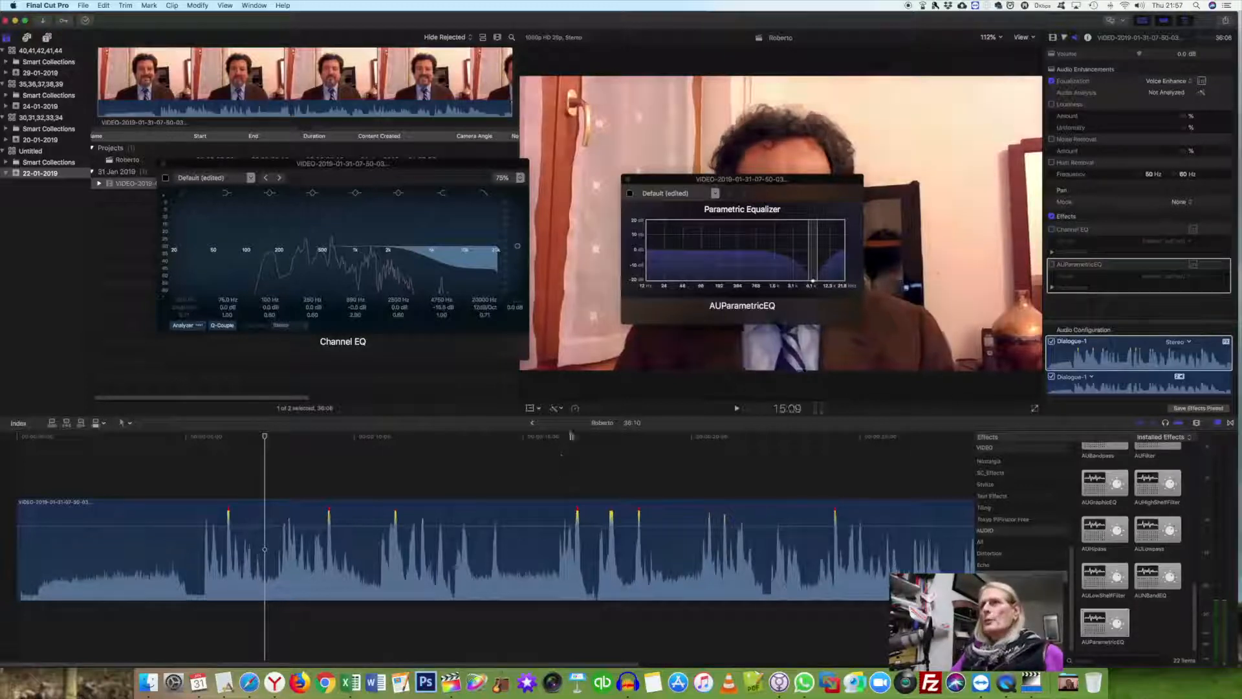
Turn AUParametricEQ back on and replay the speech from about 5 seconds, switching the effect off and on to compare.
left_click(630, 193)
left_click(630, 194)
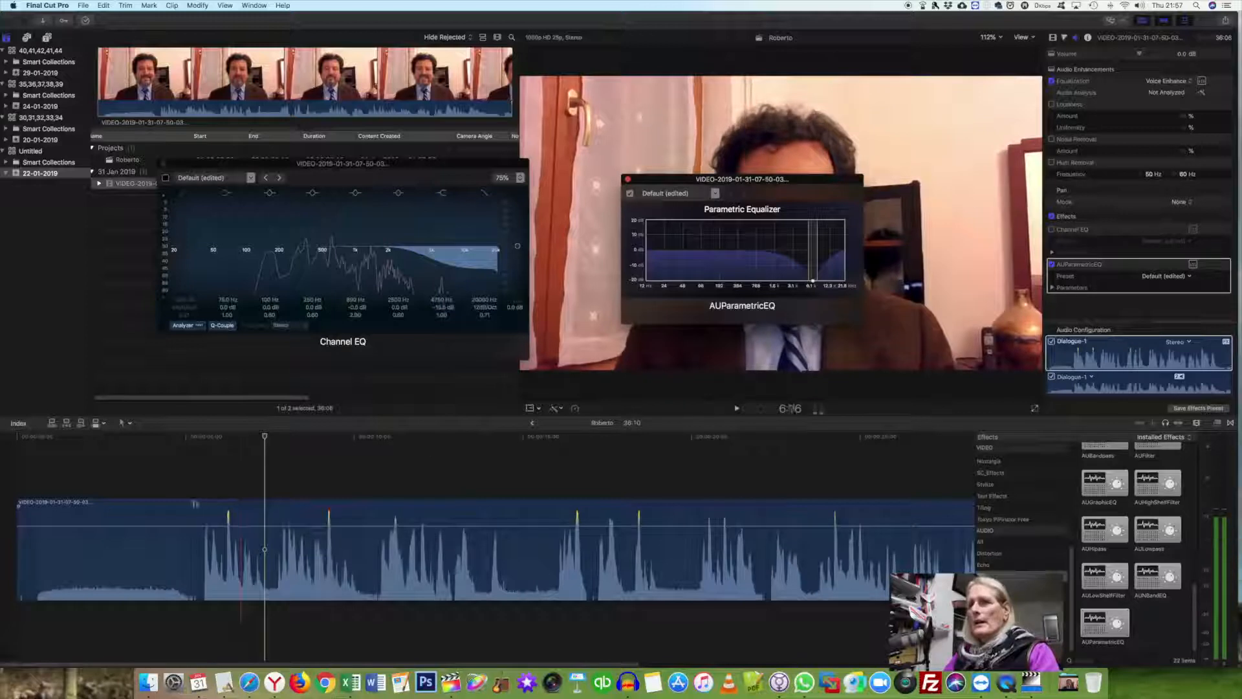
left_click(206, 504)
key("space")
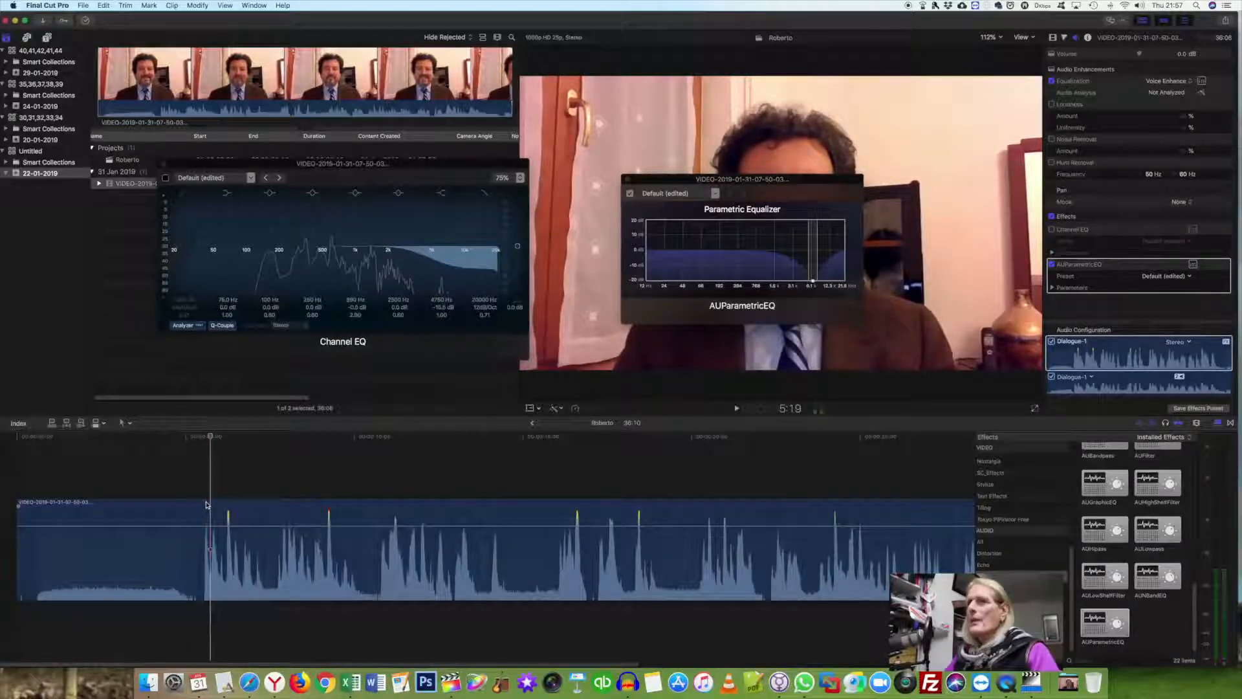
left_click(630, 193)
left_click(630, 194)
left_click(630, 193)
key("space")
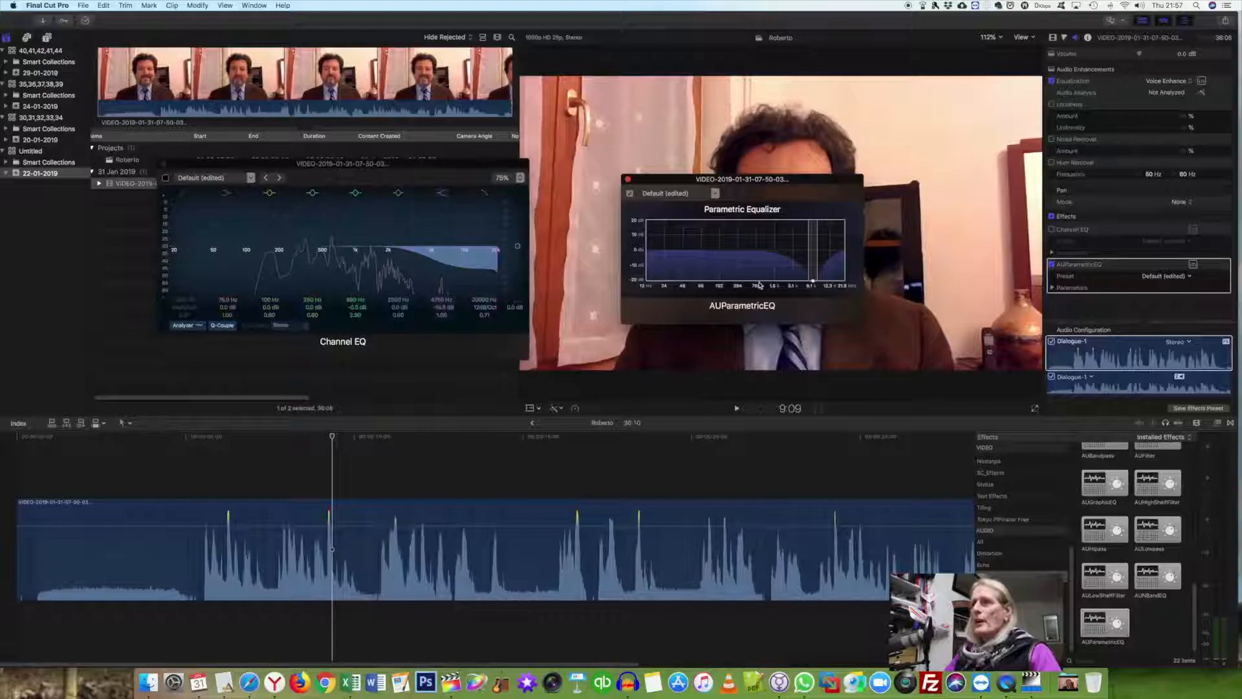
Widen the AUParametricEQ cut slightly, and boost Channel EQ by about 4.5 dB near 1160 Hz and about 4 dB near 270 Hz.
left_click_drag(809, 273, 806, 274)
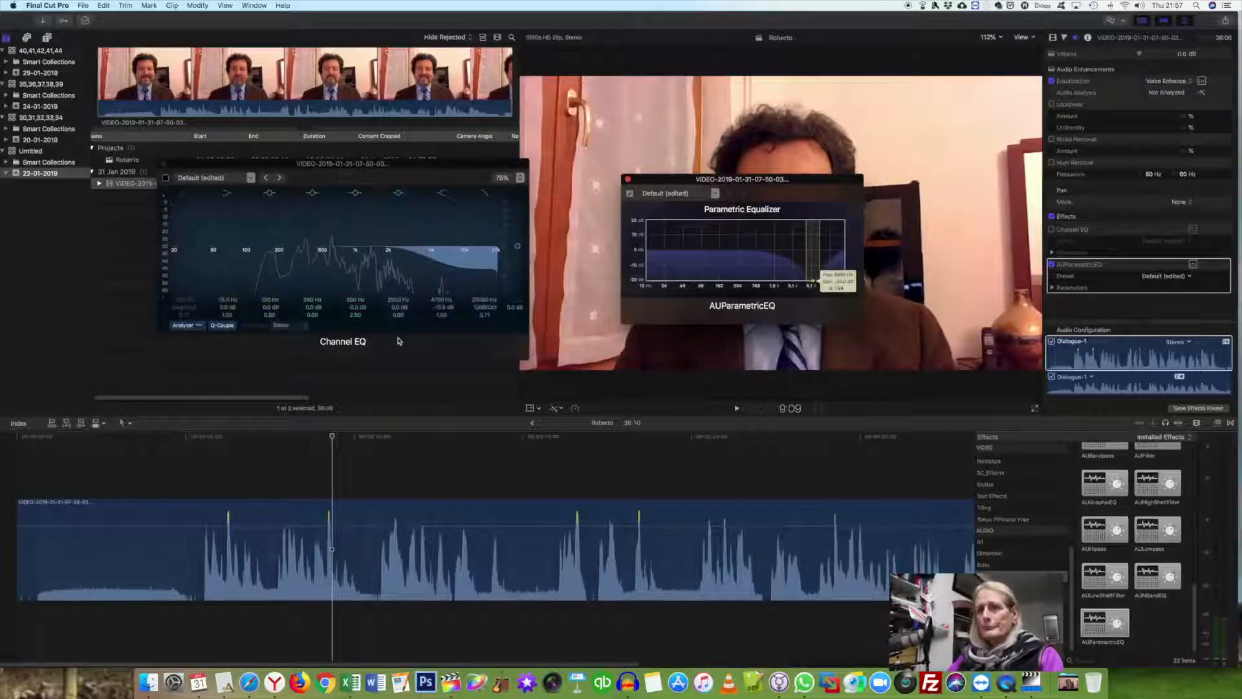
left_click(351, 249)
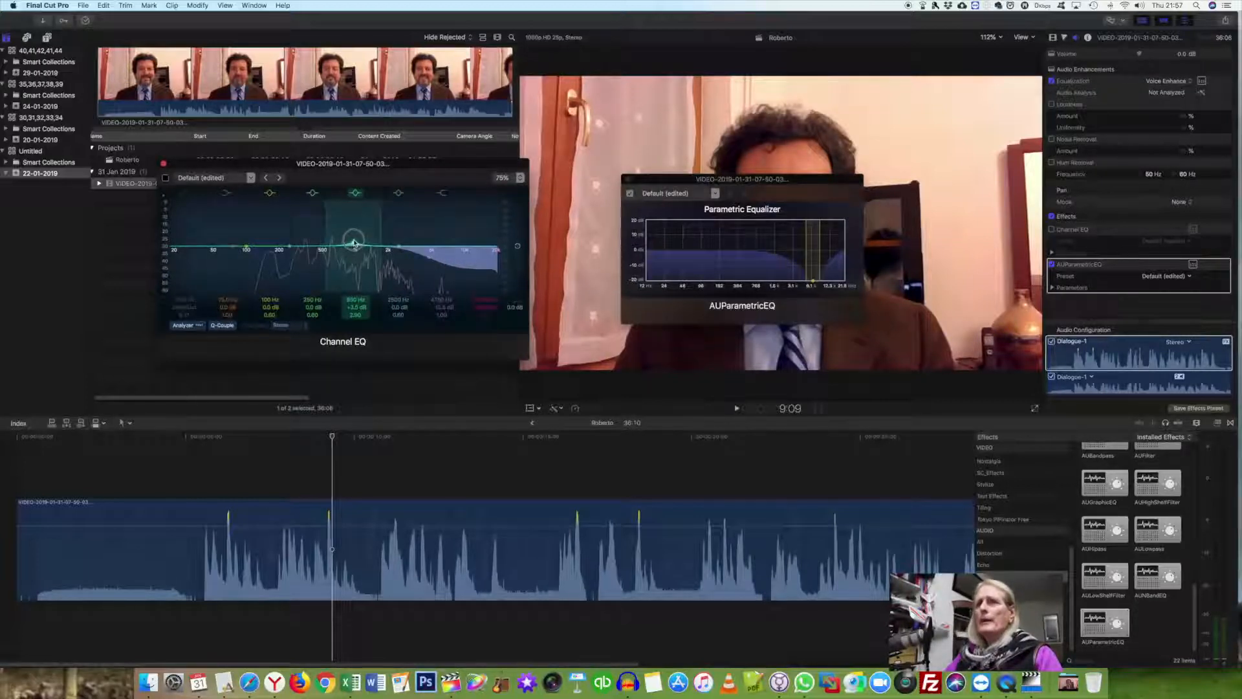
left_click_drag(353, 241, 395, 240)
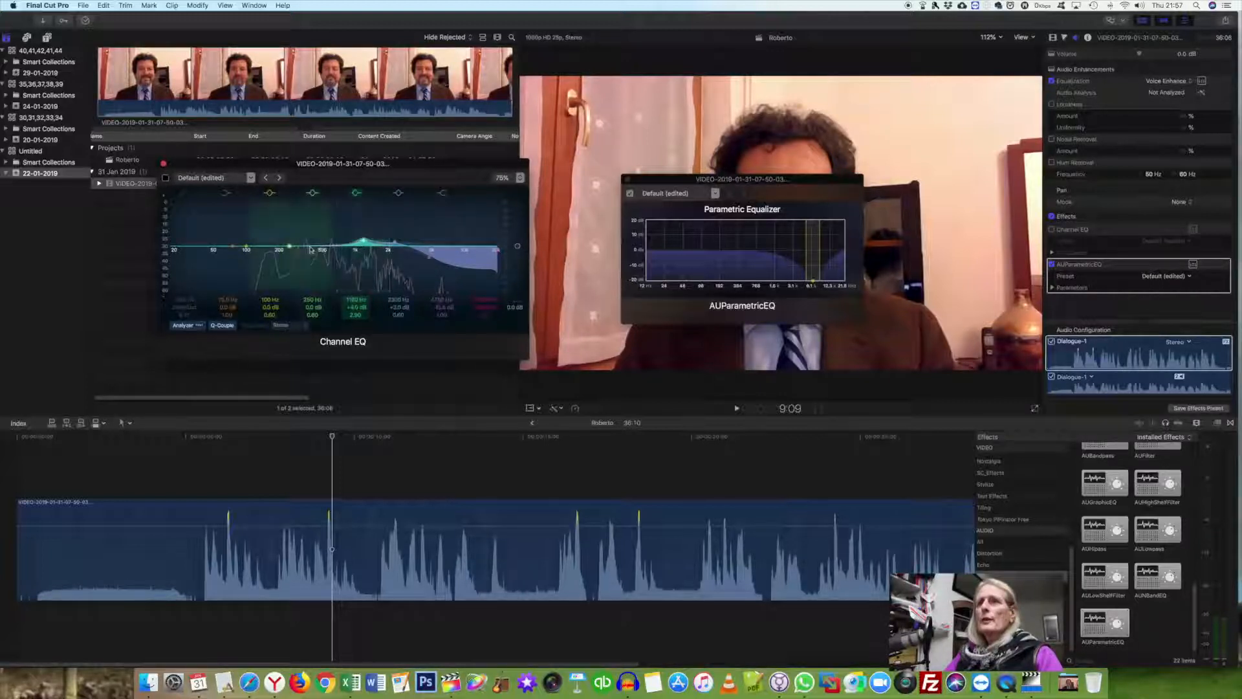
left_click_drag(289, 249, 334, 239)
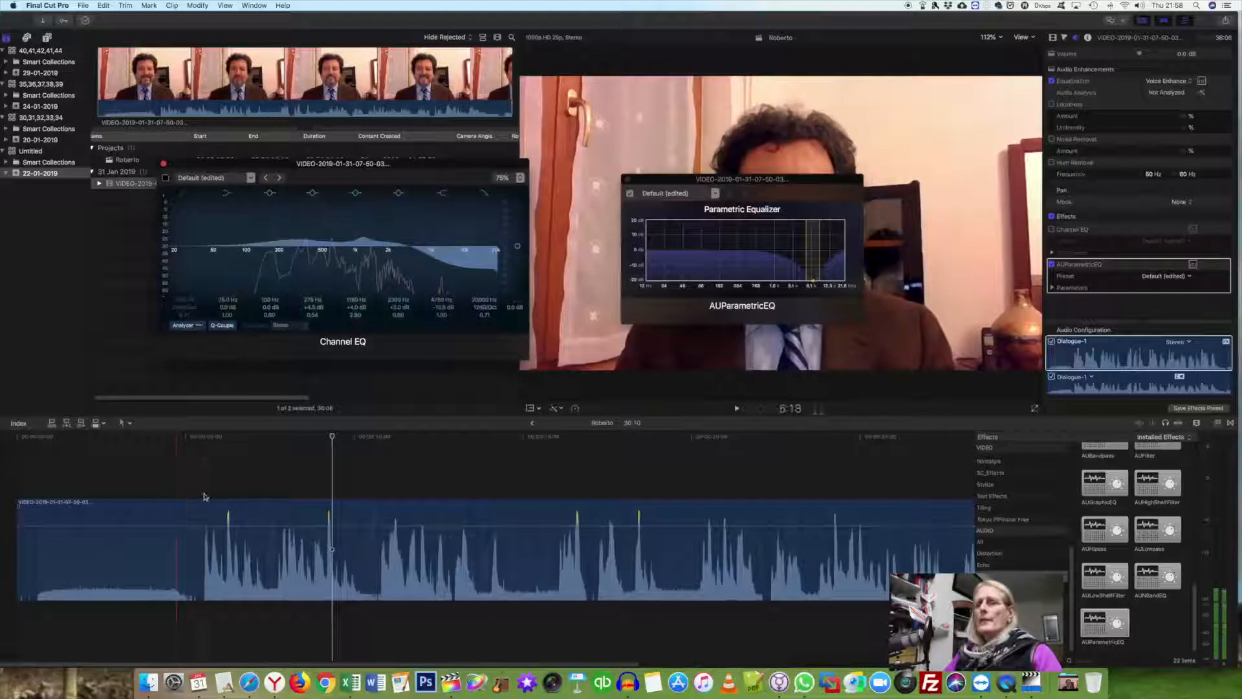
key("space")
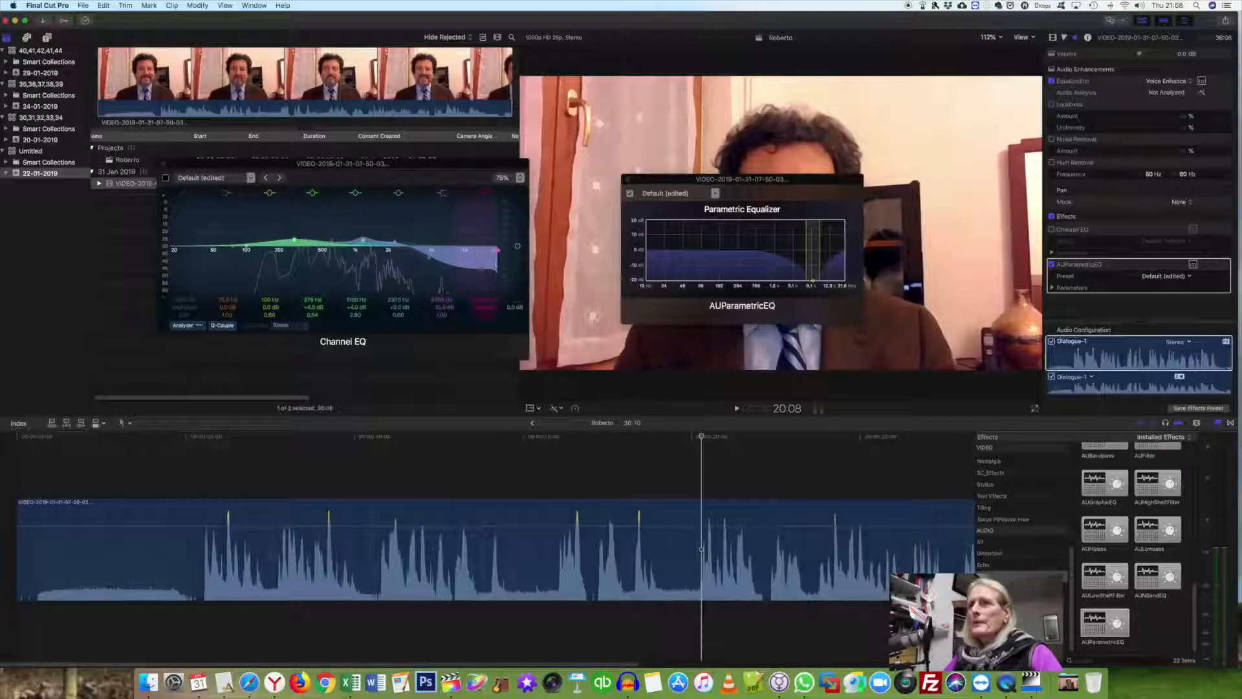
Turn Channel EQ back on and lower the clip's volume to -3.7 dB, checking the speech from about 5 seconds.
left_click_drag(679, 185, 656, 195)
left_click(167, 178)
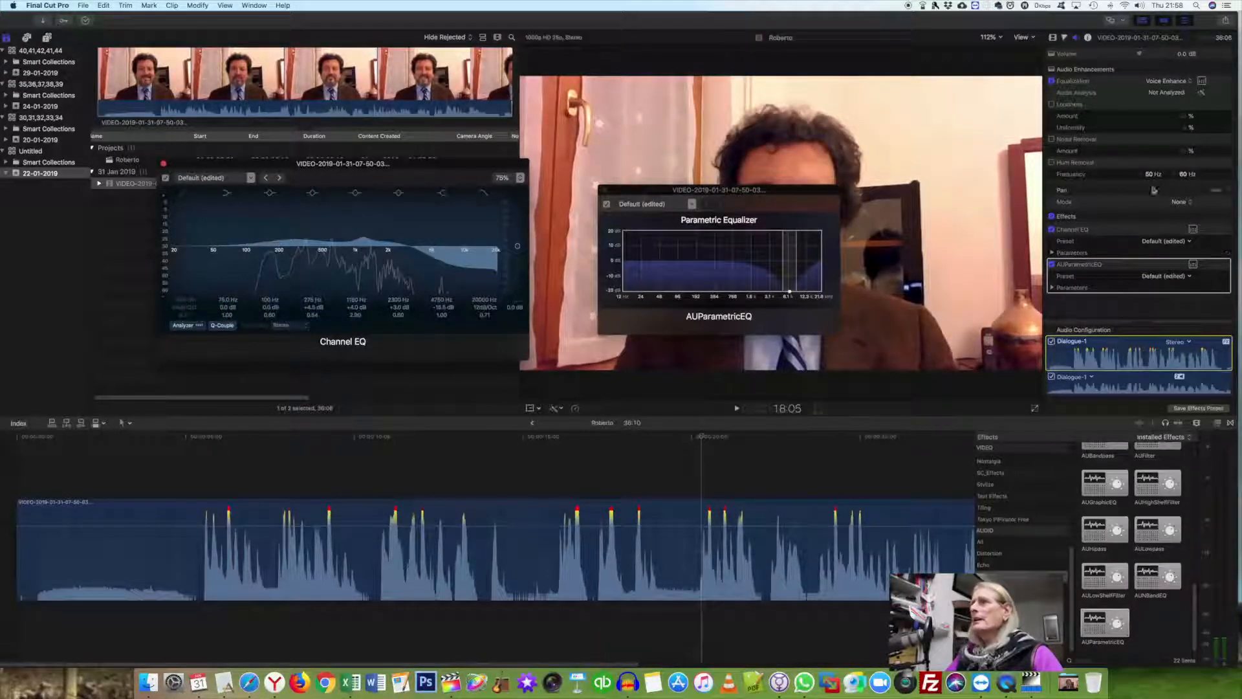
left_click_drag(1140, 55, 1134, 55)
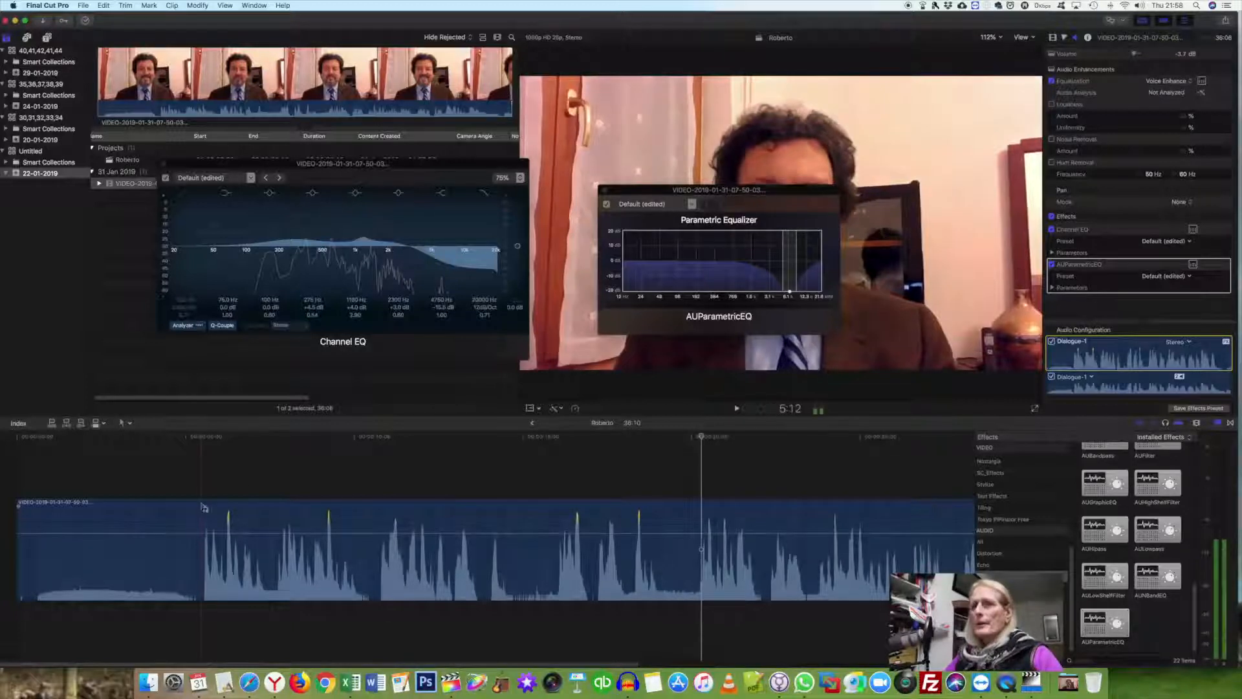
left_click(206, 442)
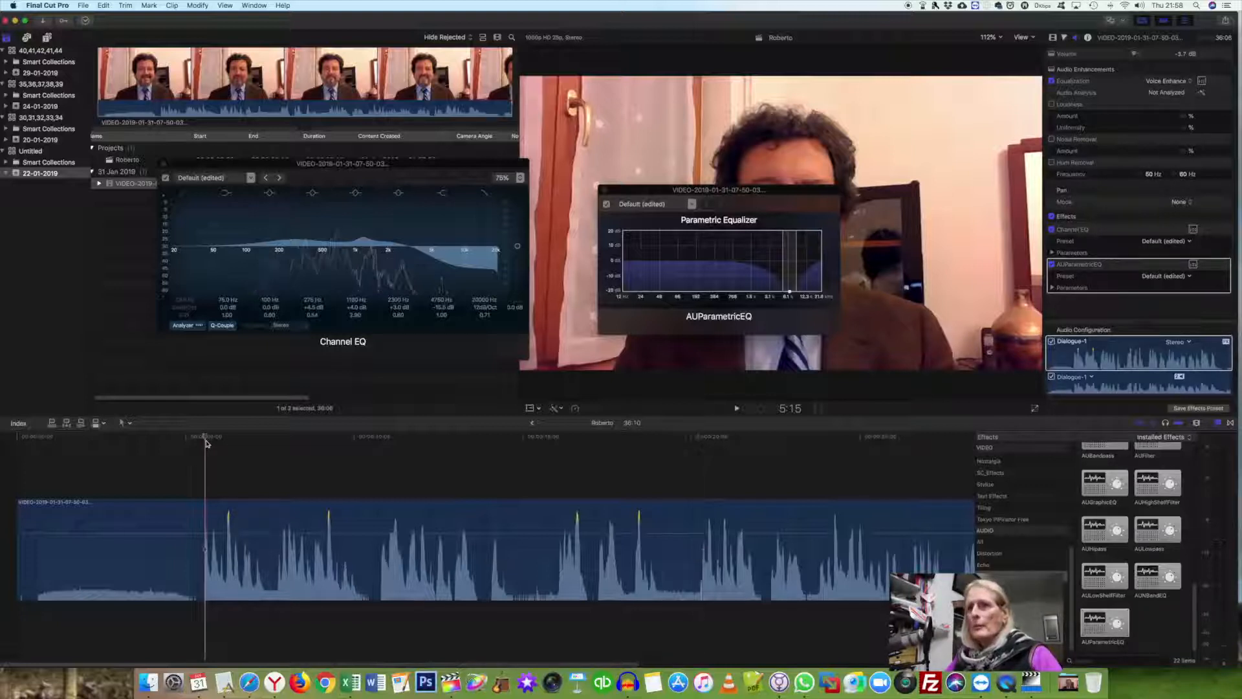
key("space")
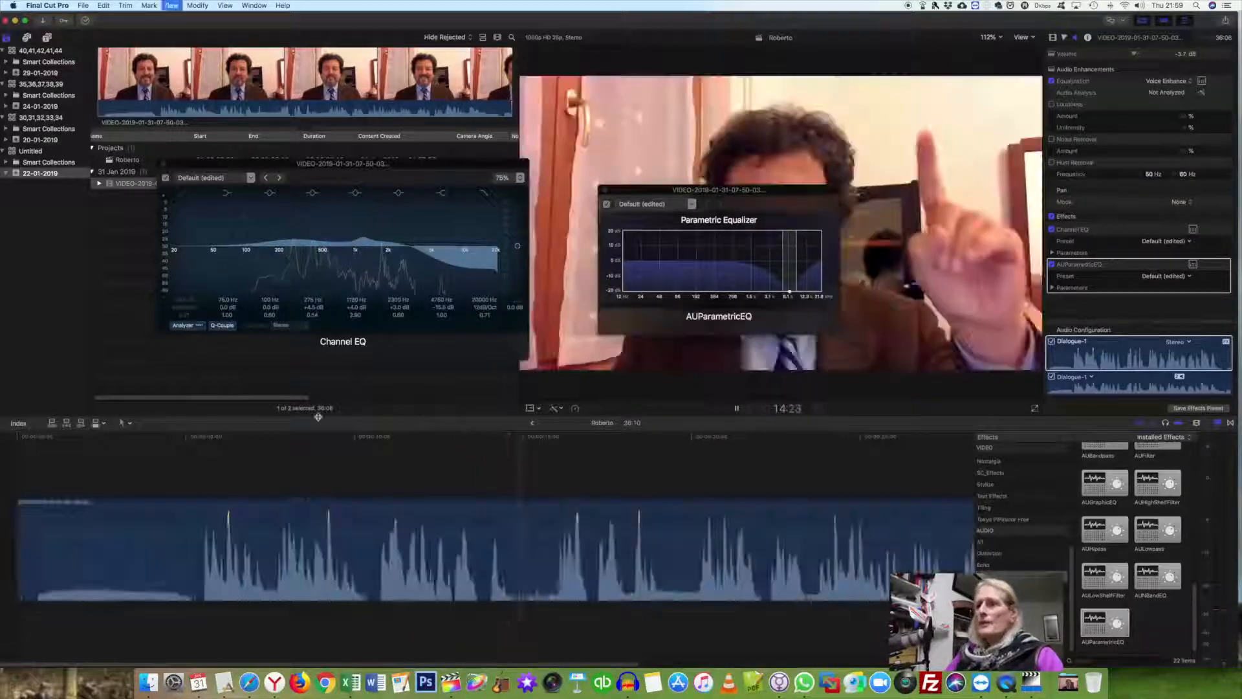
Apply the Mud Removal effect to the clip and extend the effects list to show its Remove Bass preset and amount.
key("space")
left_click(501, 565)
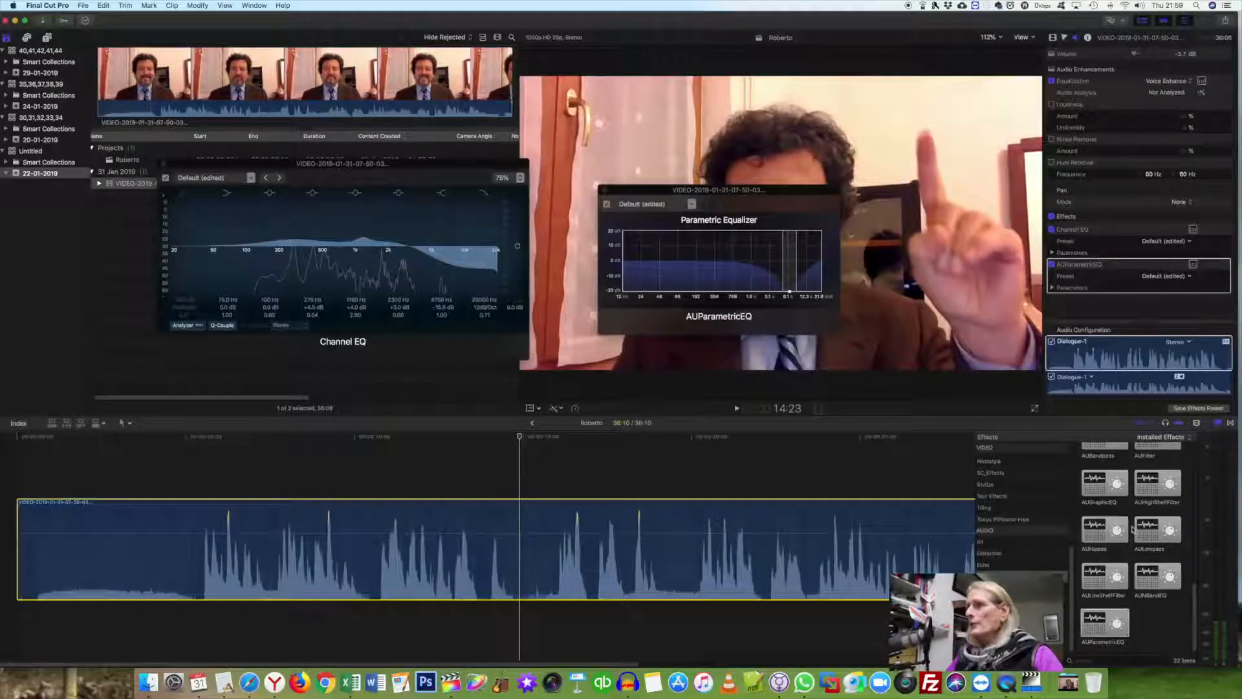
scroll(1133, 529, "up", 3)
scroll(1133, 529, "up", 5)
scroll(1132, 529, "up", 1)
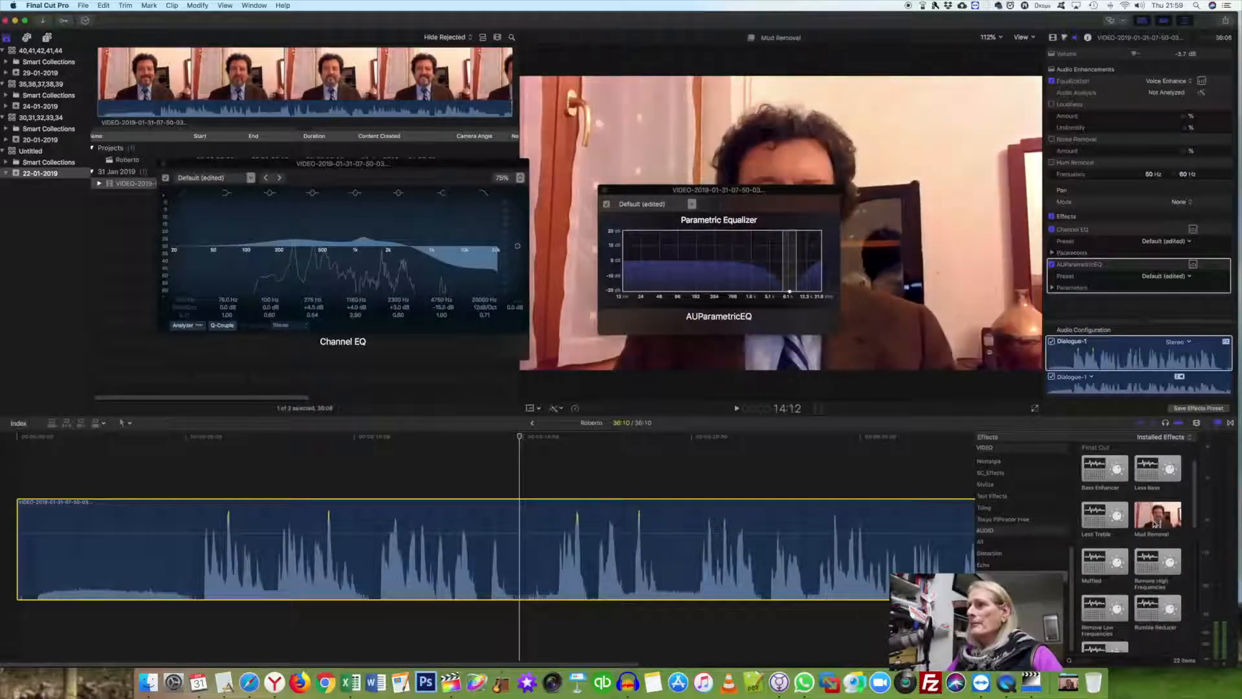
left_click_drag(1103, 516, 317, 569)
left_click(1205, 322)
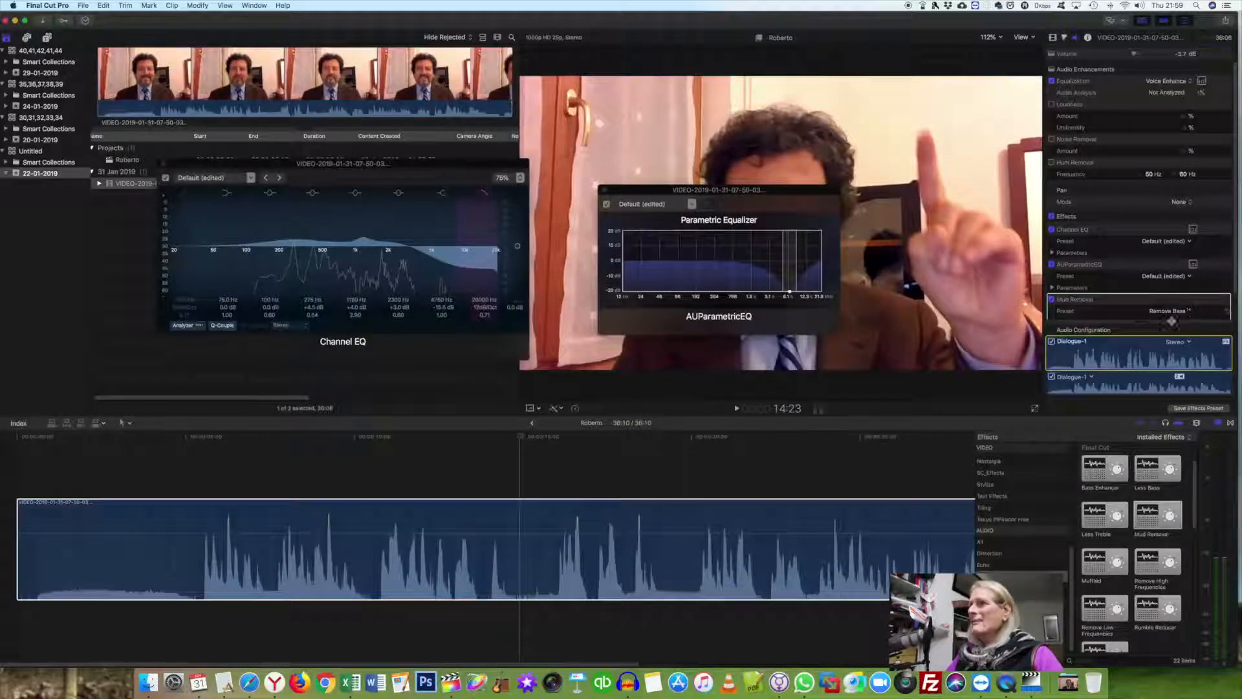
left_click_drag(1140, 322, 1140, 351)
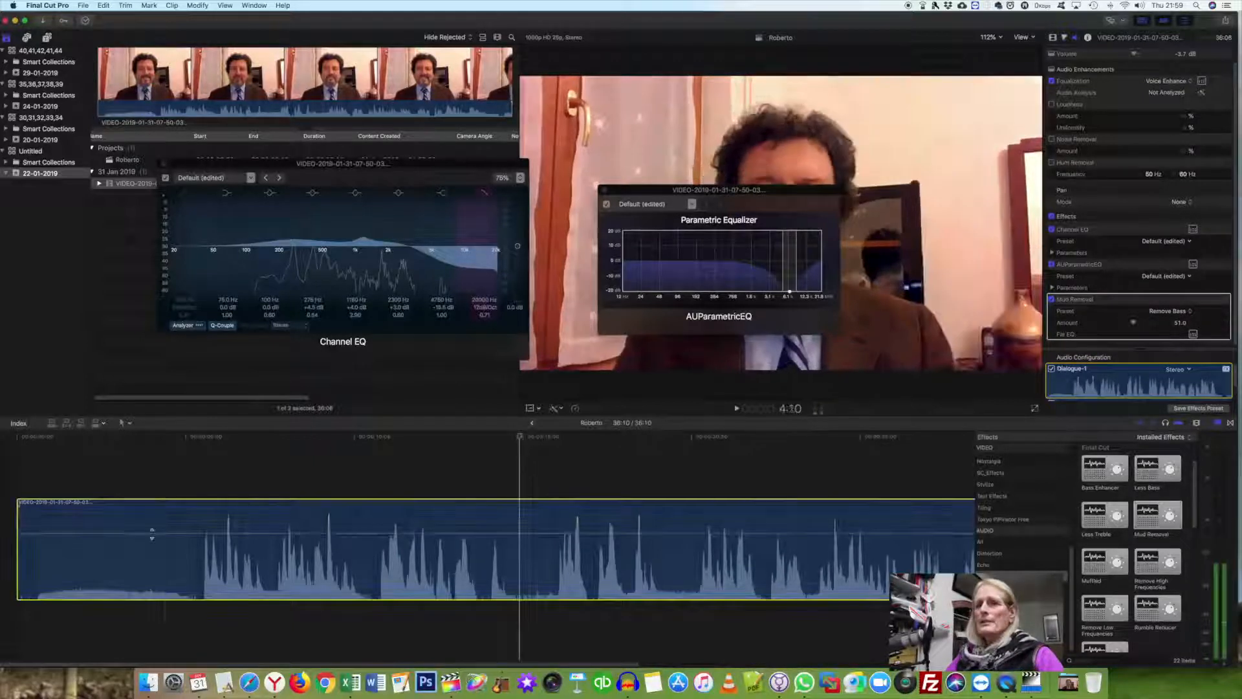
Replay the speech from about 5 seconds with Mud Removal applied and lower the clip's volume to about -5 dB.
left_click(203, 520)
key("space")
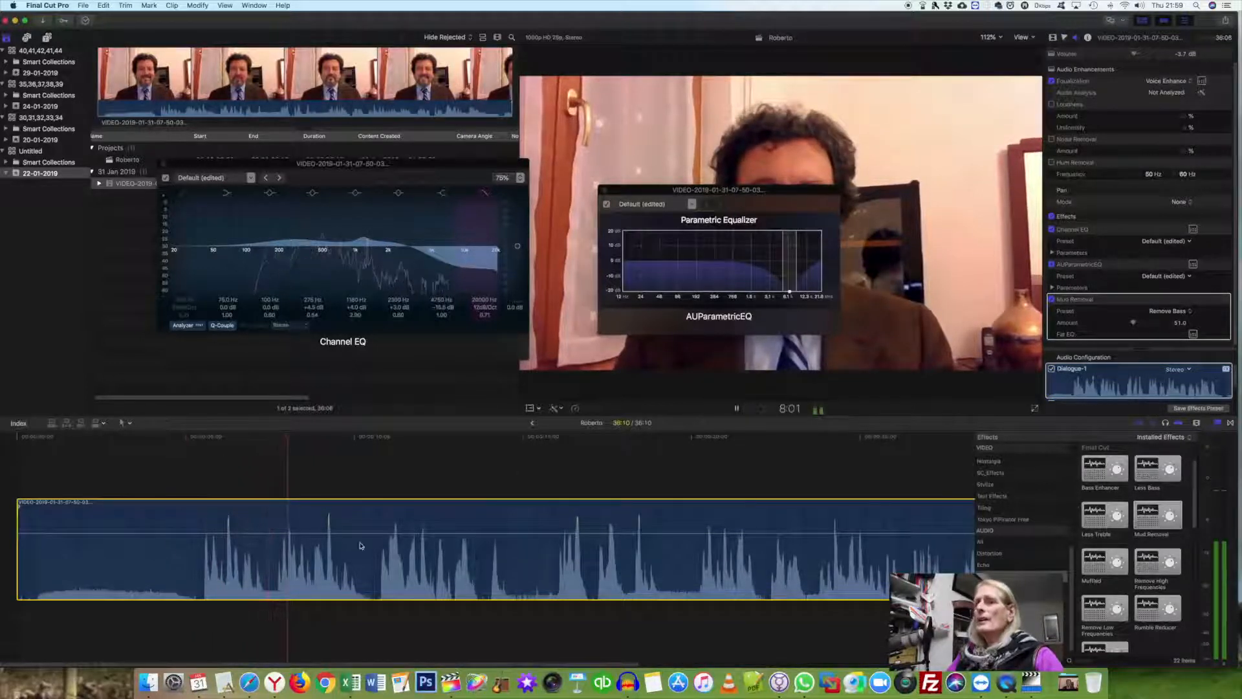
left_click_drag(360, 533, 363, 538)
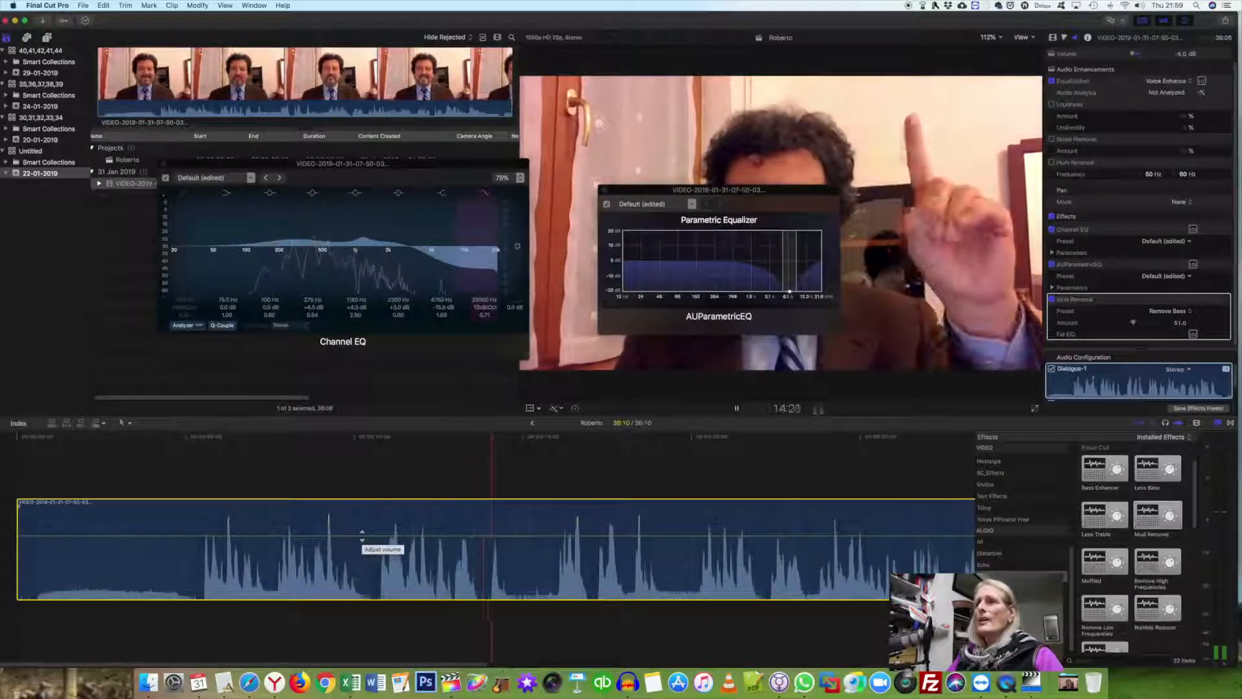
key("space")
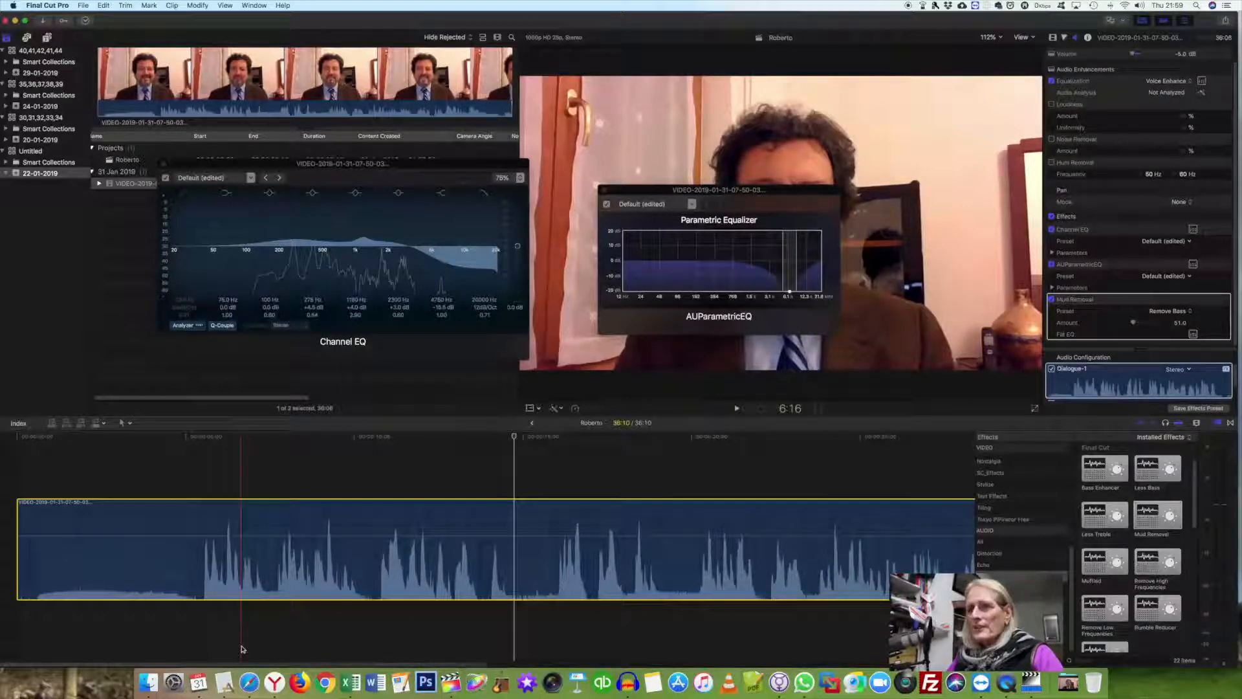
scroll(252, 621, "right", 1)
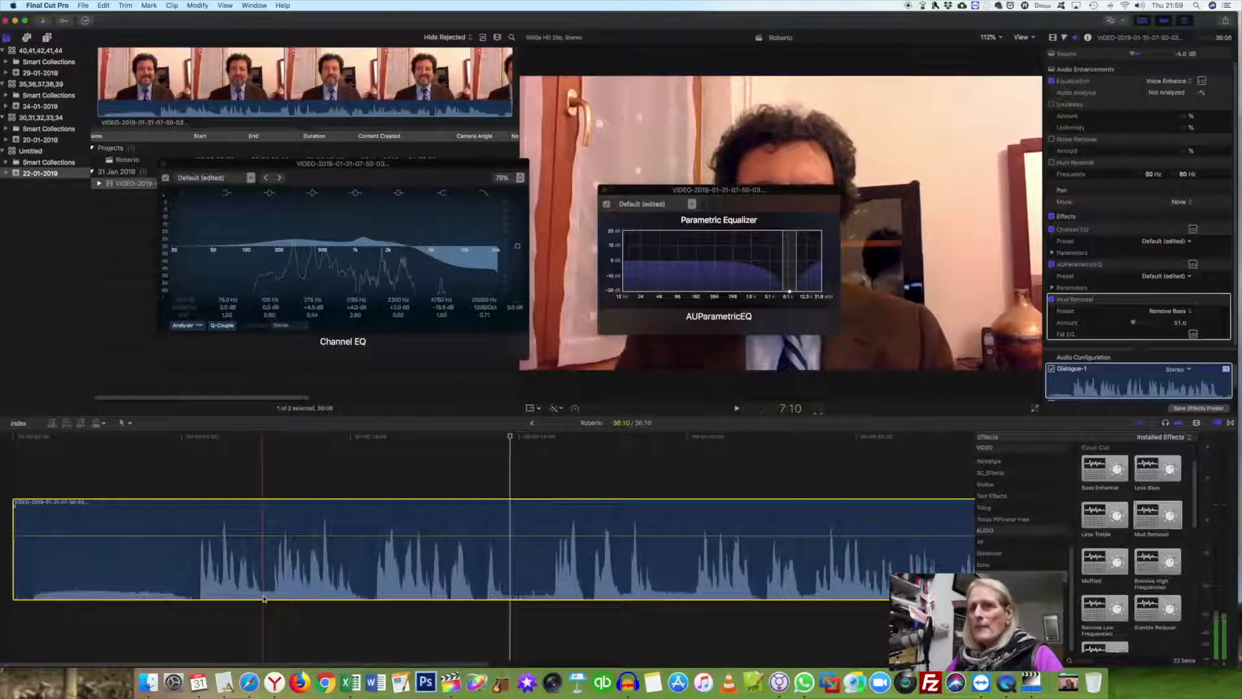
key("space")
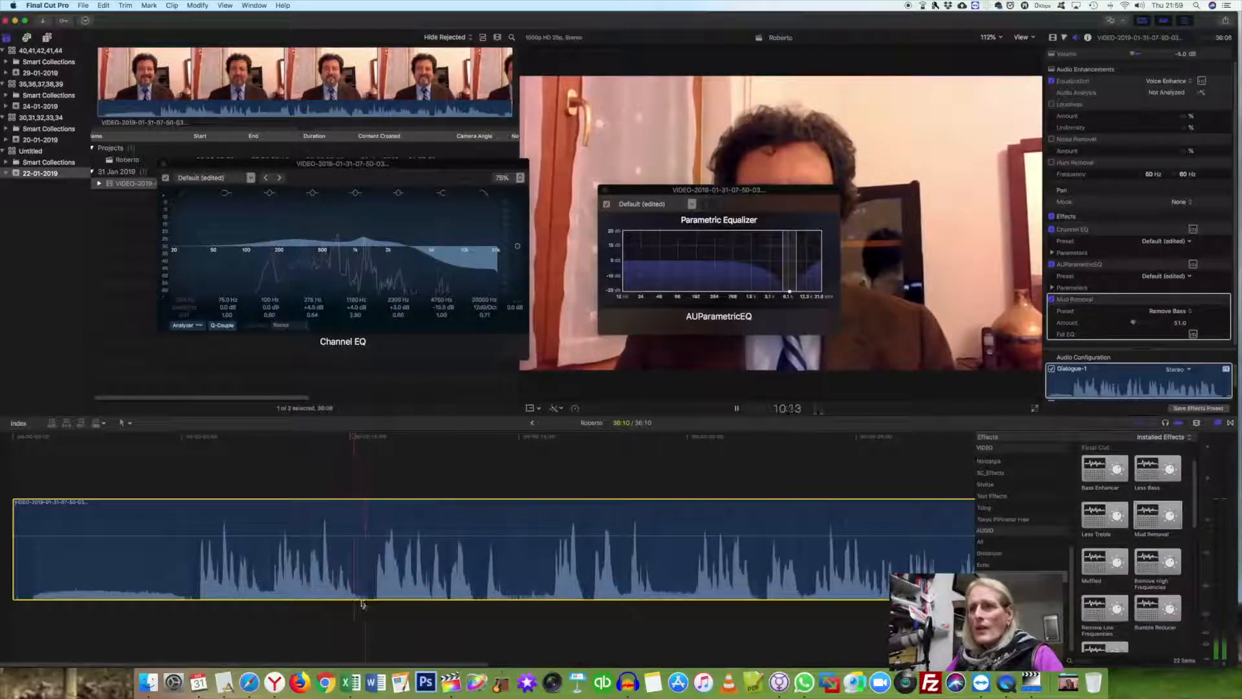
key("space")
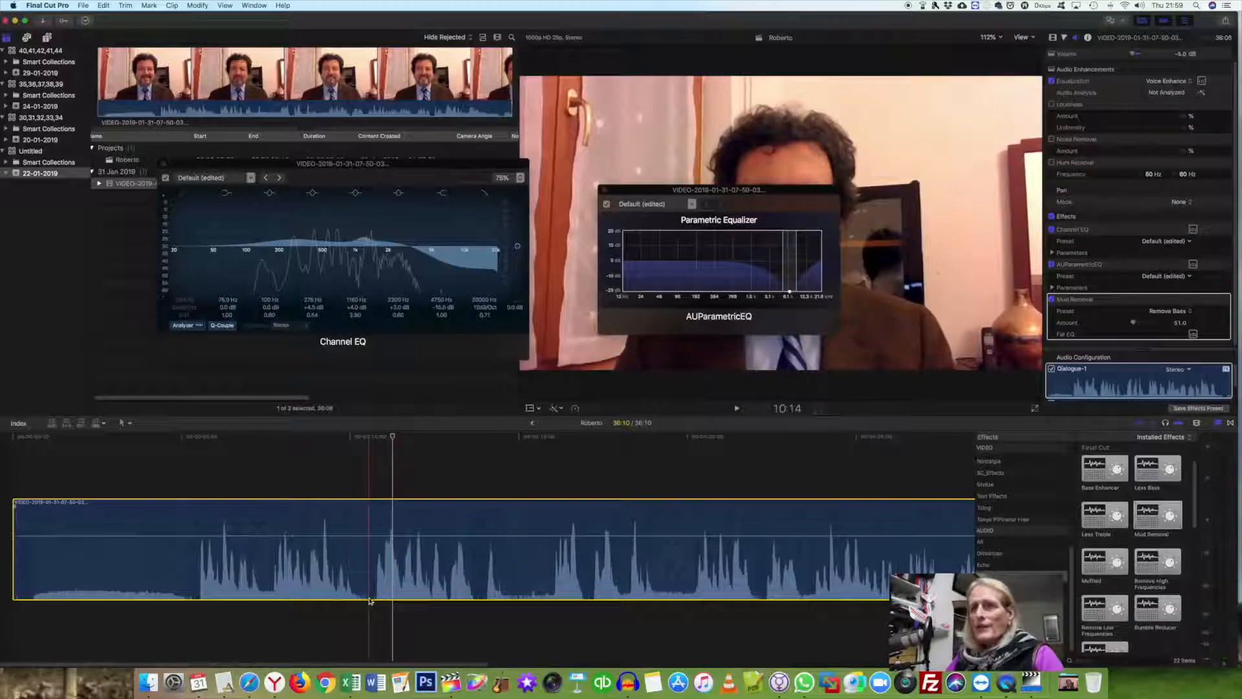
Split the clip on both sides of the quiet pause at about 10 seconds and select the isolated piece.
key("super+equal")
key("super+equal")
key("super+equal")
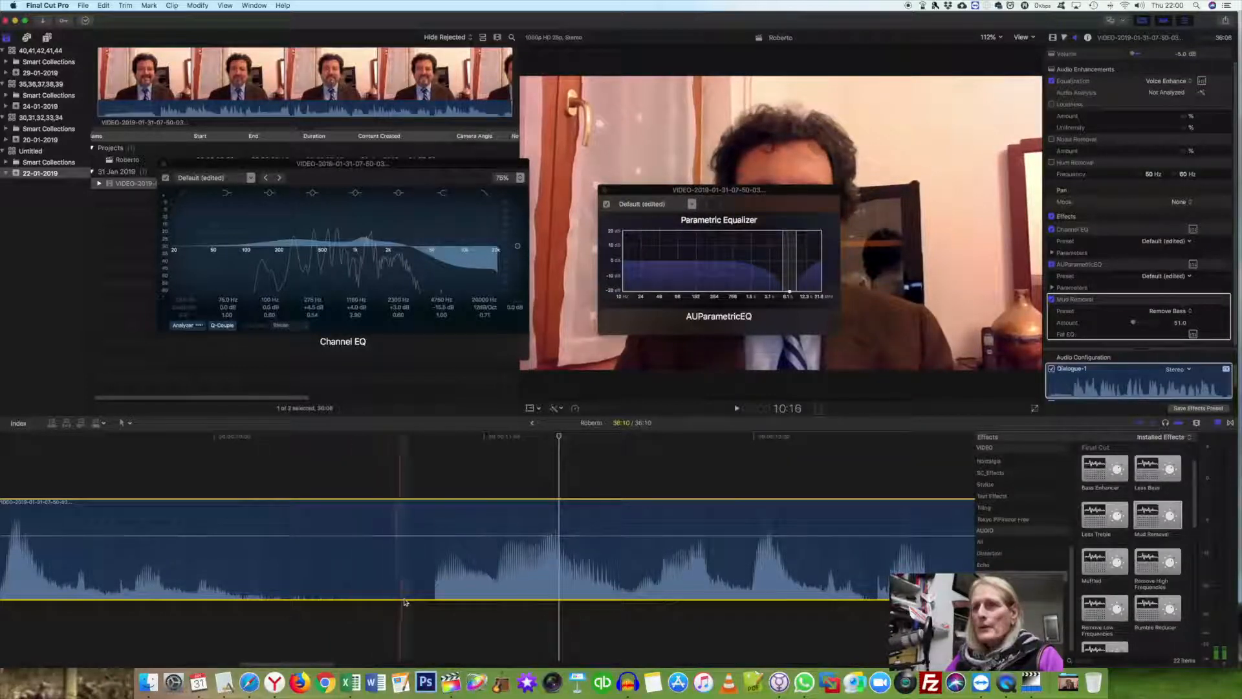
left_click(283, 598)
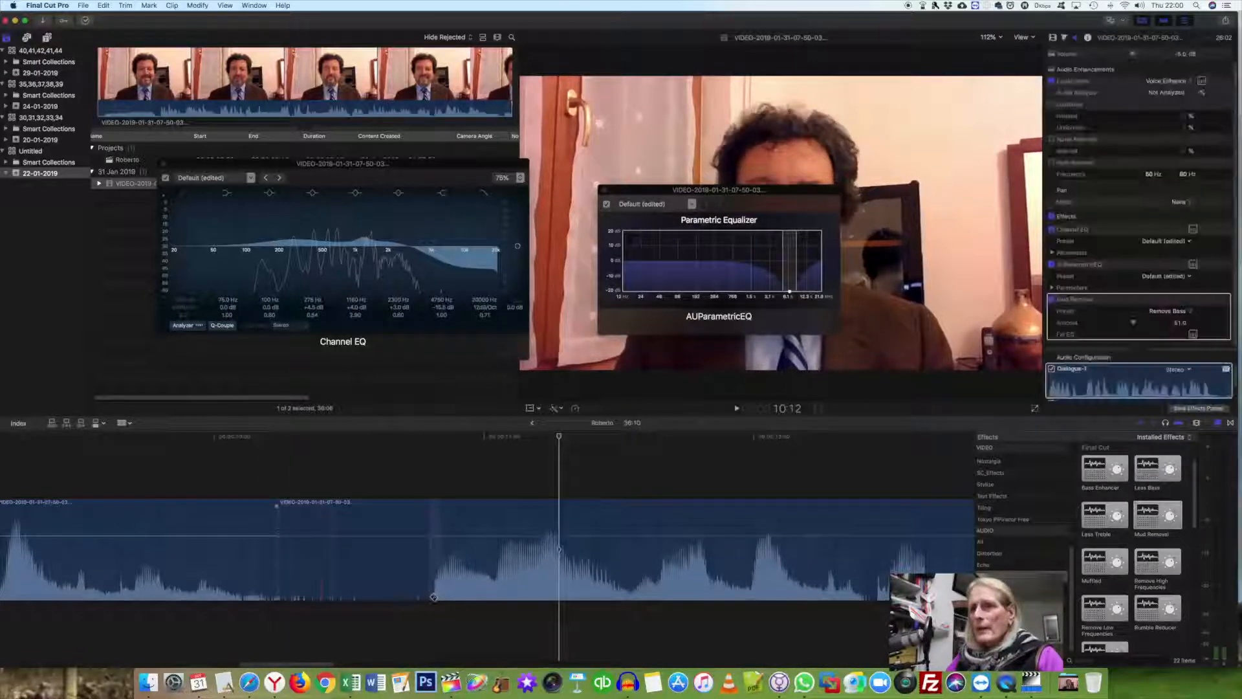
left_click(433, 597)
key("a")
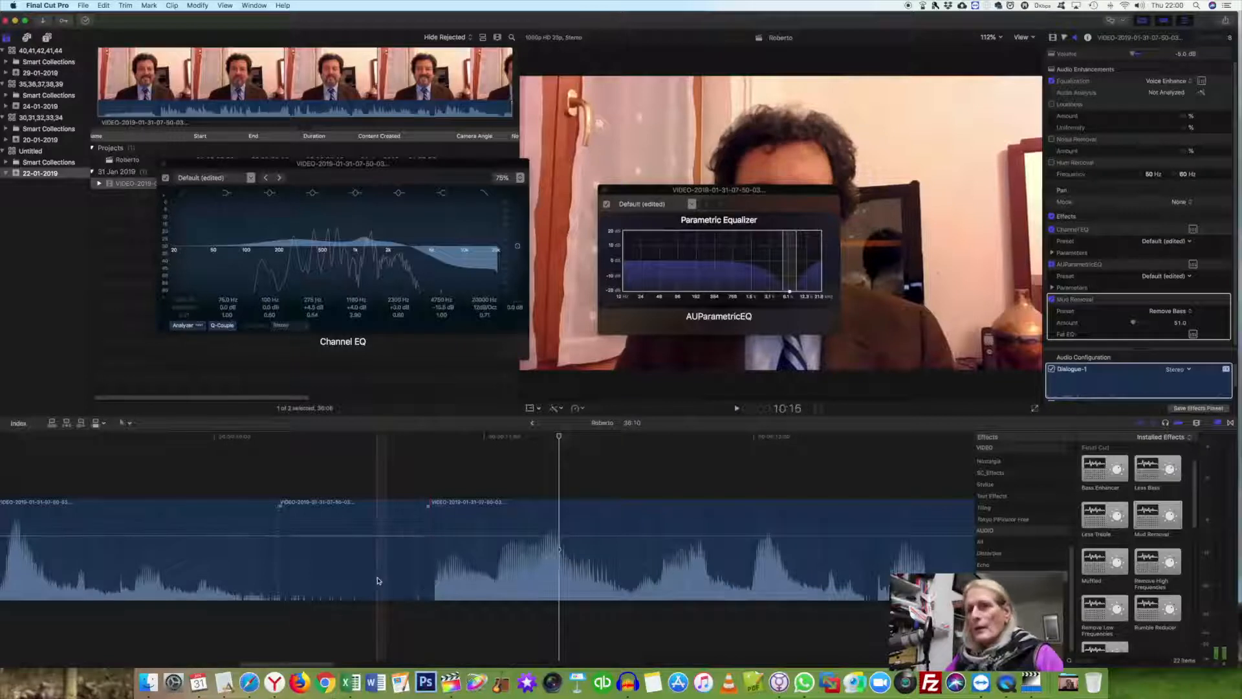
left_click(366, 568)
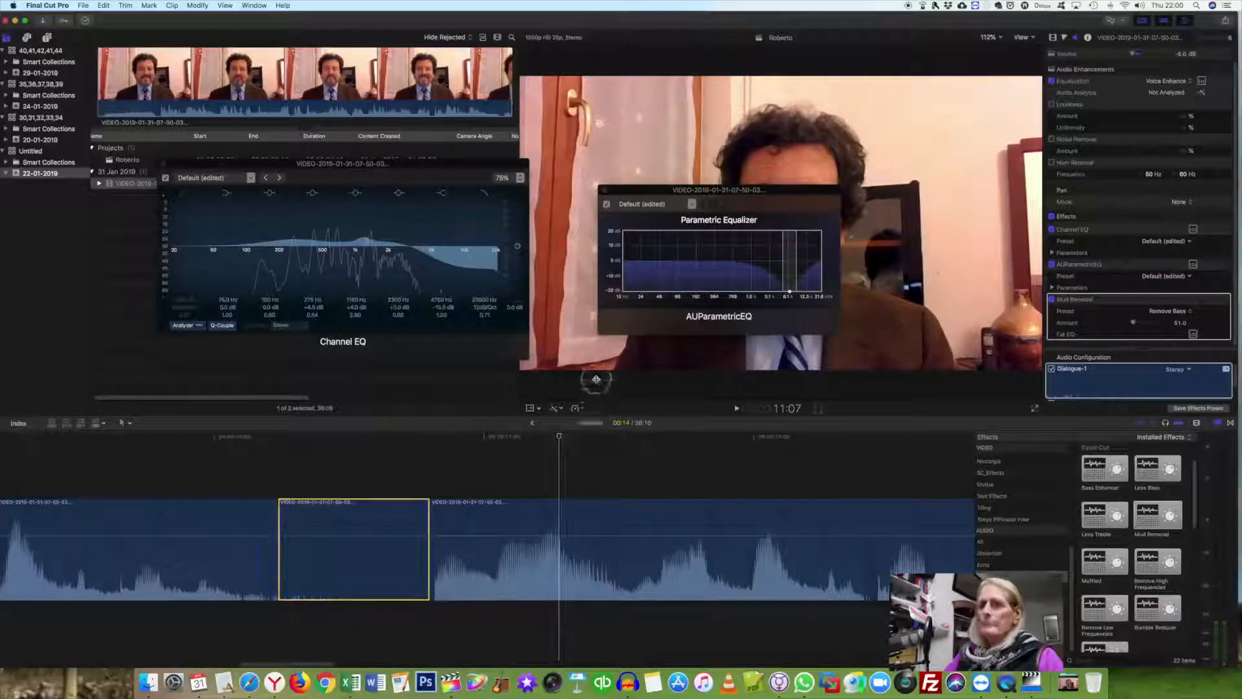
Enlarge the timeline, split the clip where the pause at about 14 seconds begins, and connect a copy of the quiet piece beneath it.
left_click_drag(596, 379, 604, 333)
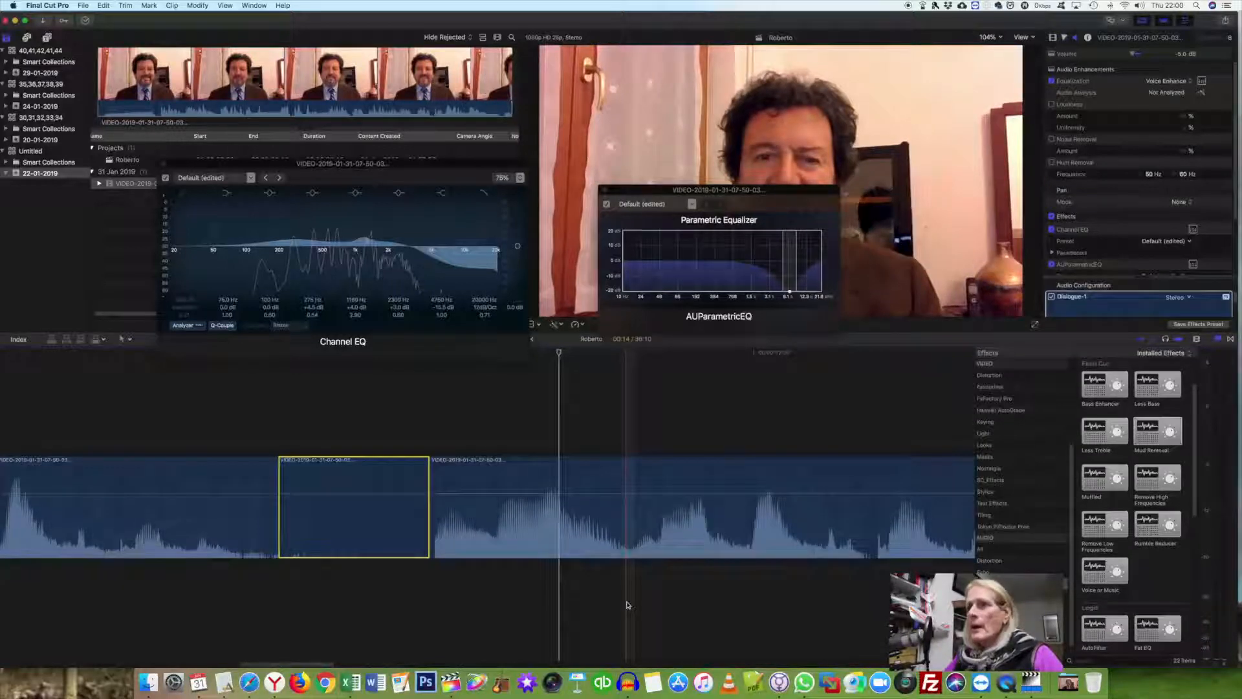
key("super+minus")
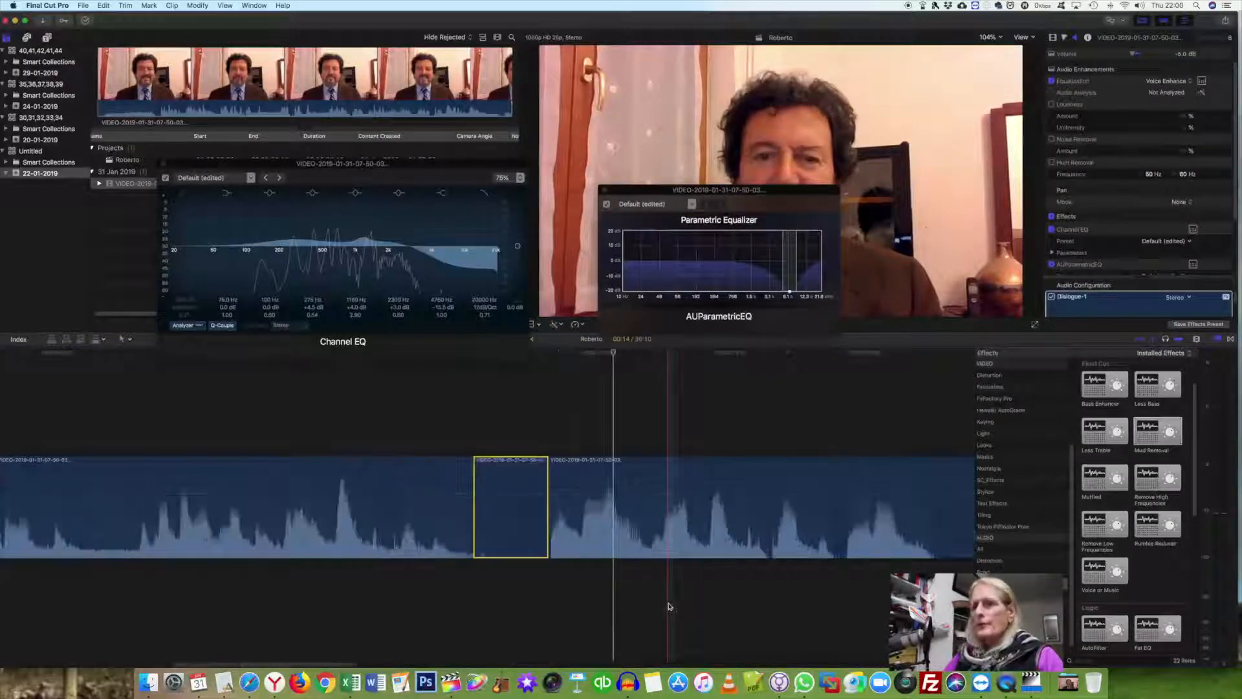
key("super+minus")
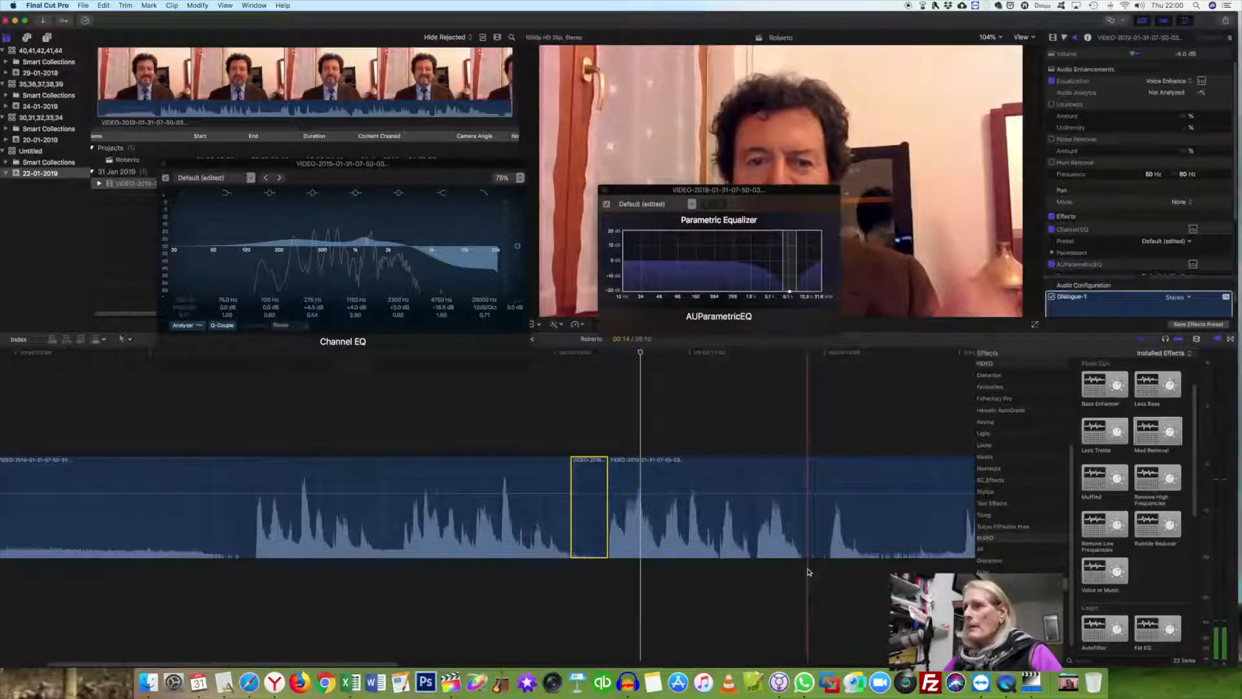
key("space")
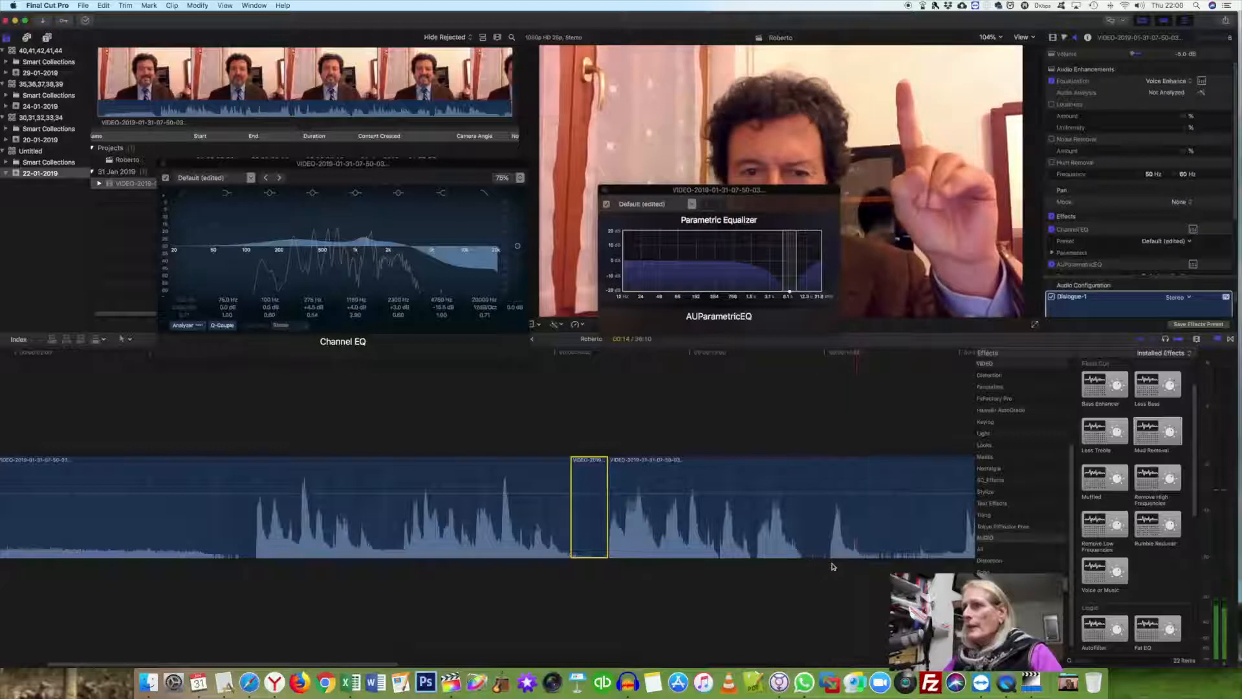
left_click(863, 573)
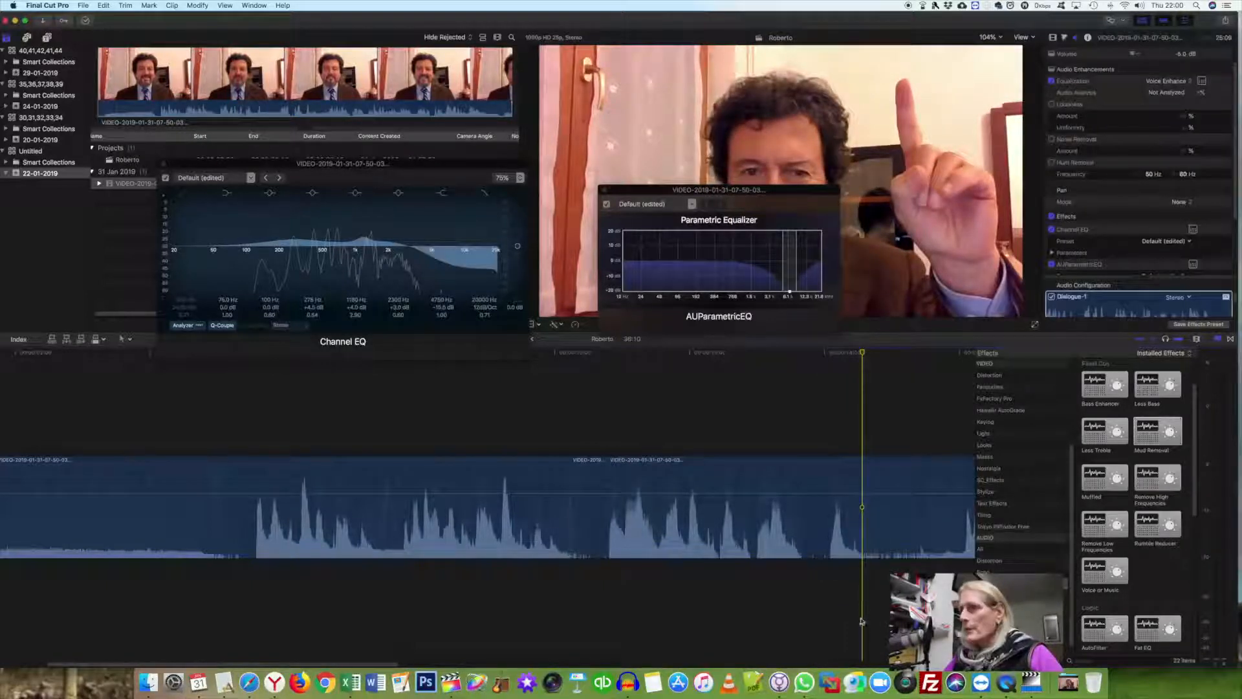
key("super+b")
left_click(899, 631)
key("super+b")
left_click_drag(889, 534, 887, 618)
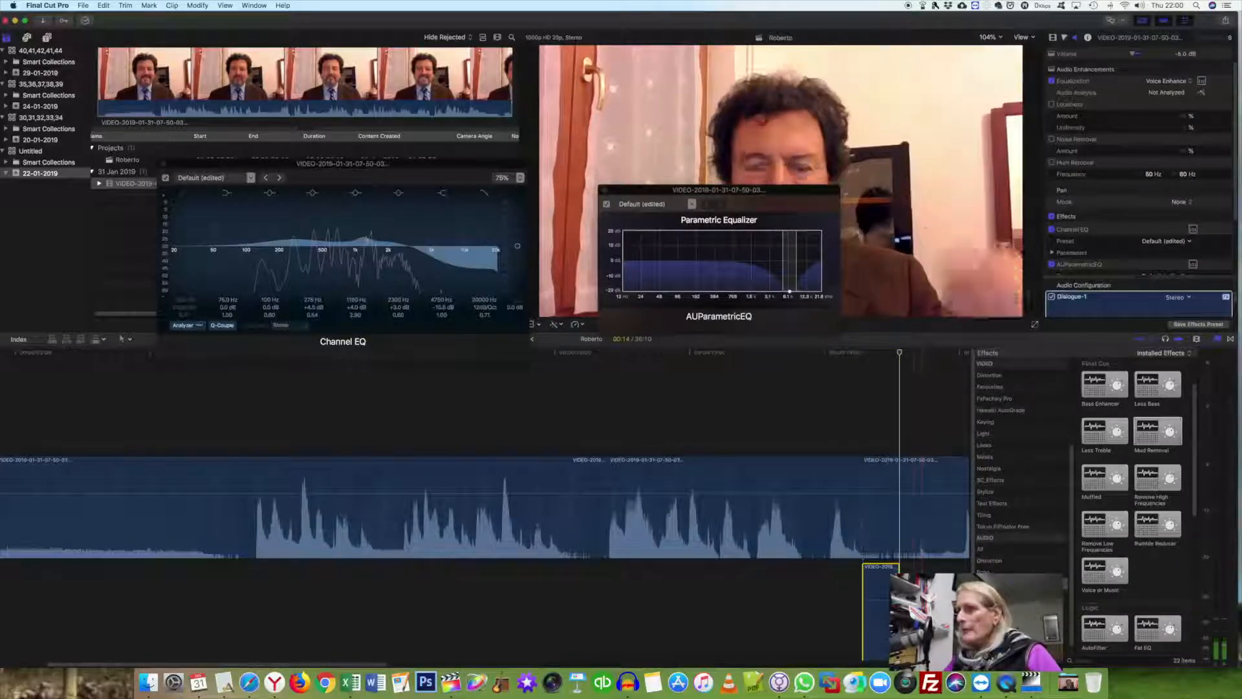
key("super+c")
key("super+v")
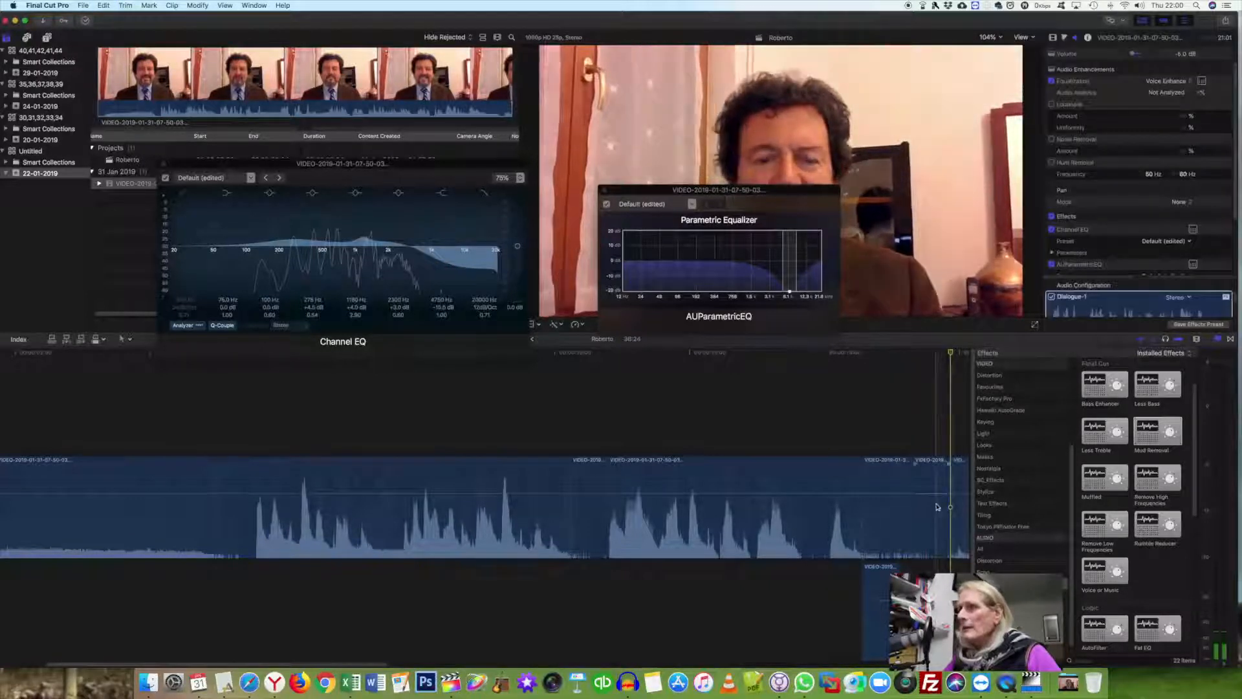
key("super+z")
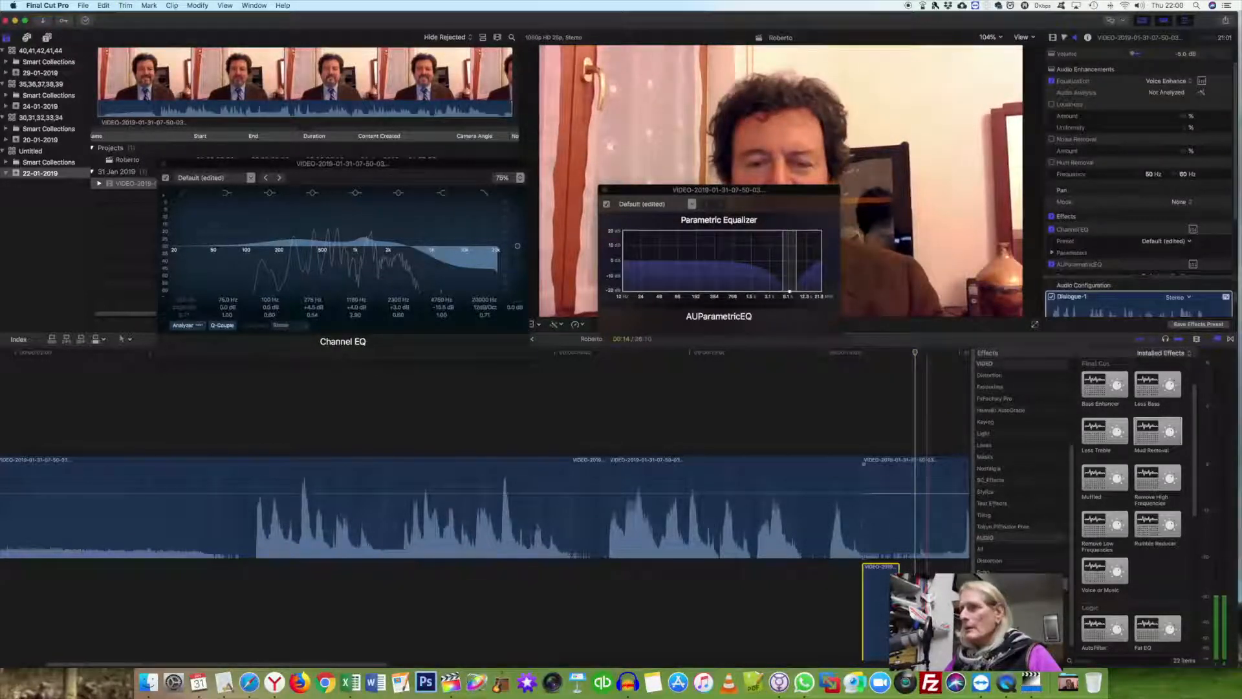
Connect two more copies of the quiet piece beneath the pause, overlapping the second with the first, and close the effects browser.
left_click(880, 640)
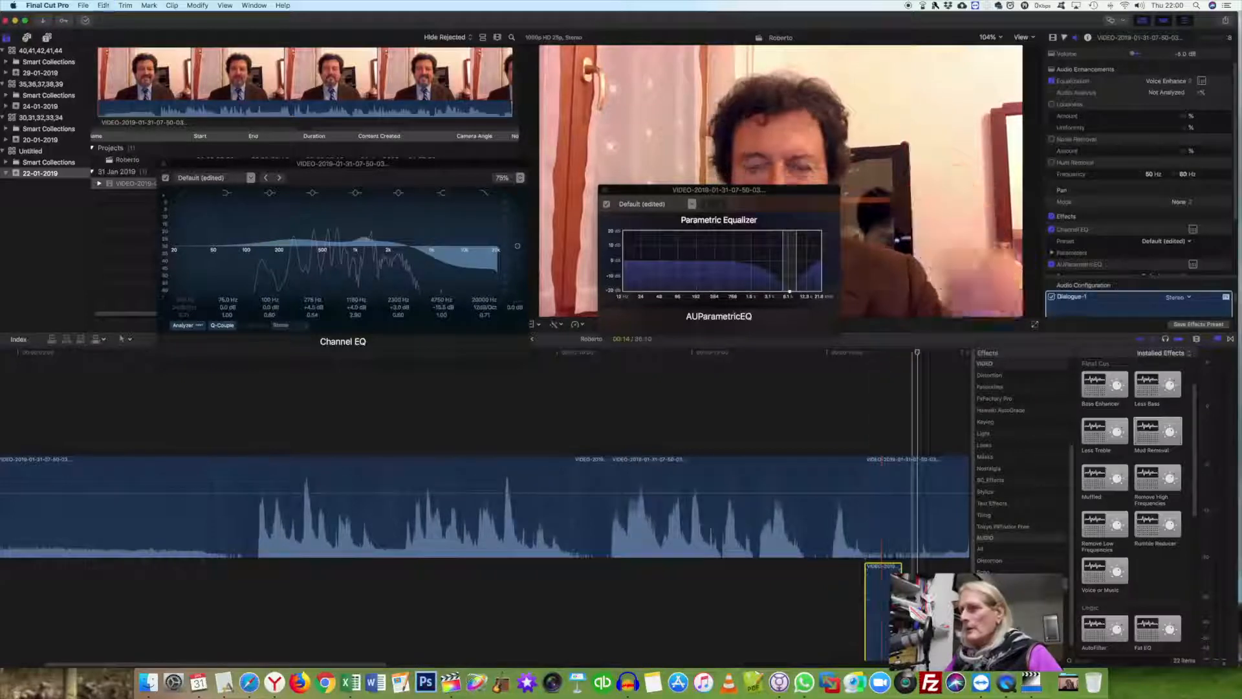
key("super+v")
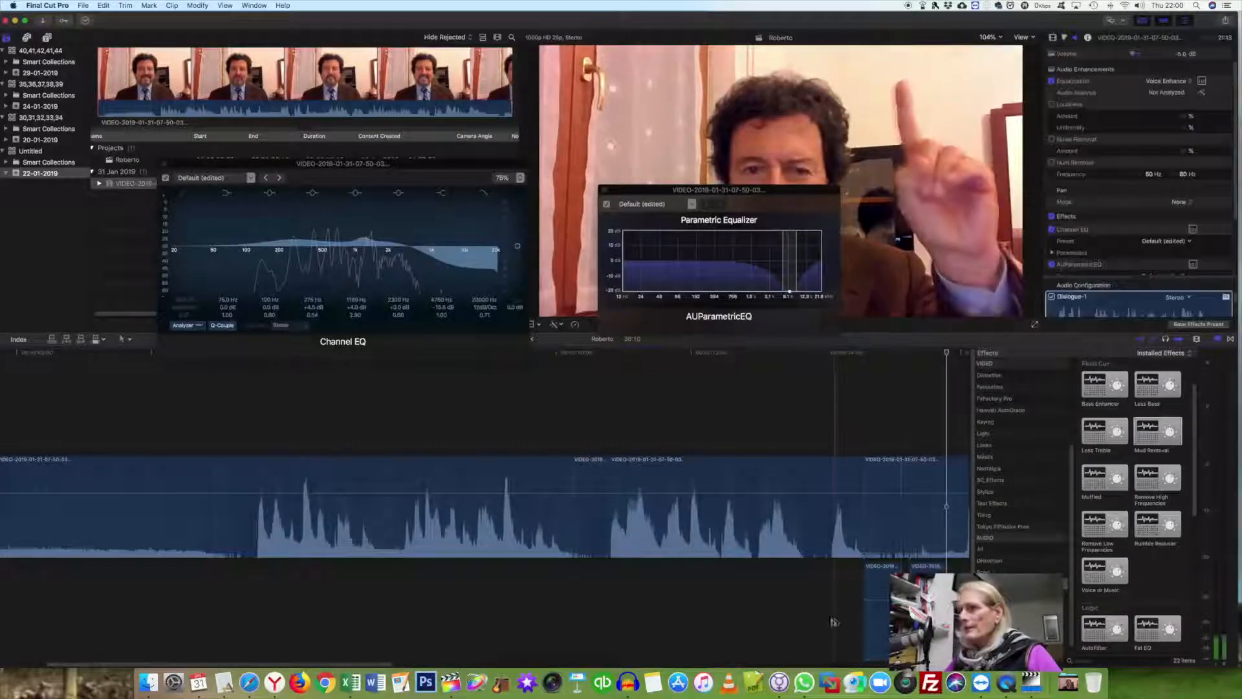
scroll(836, 622, "right", 5)
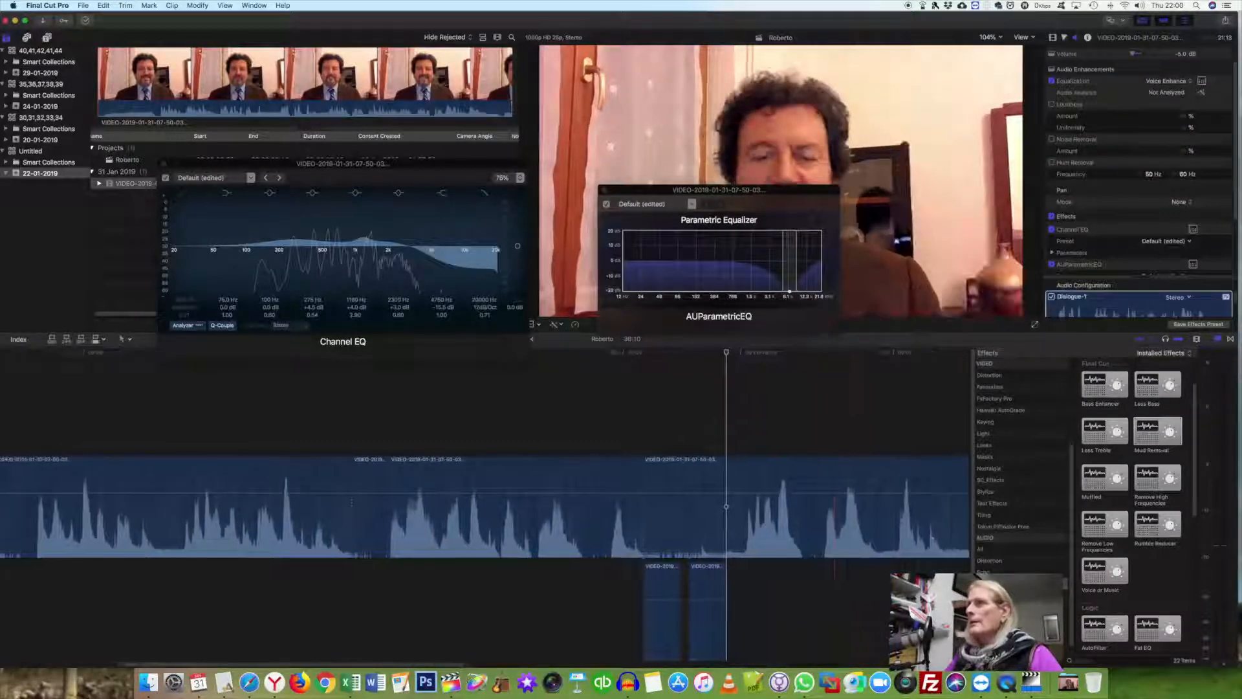
left_click(1216, 341)
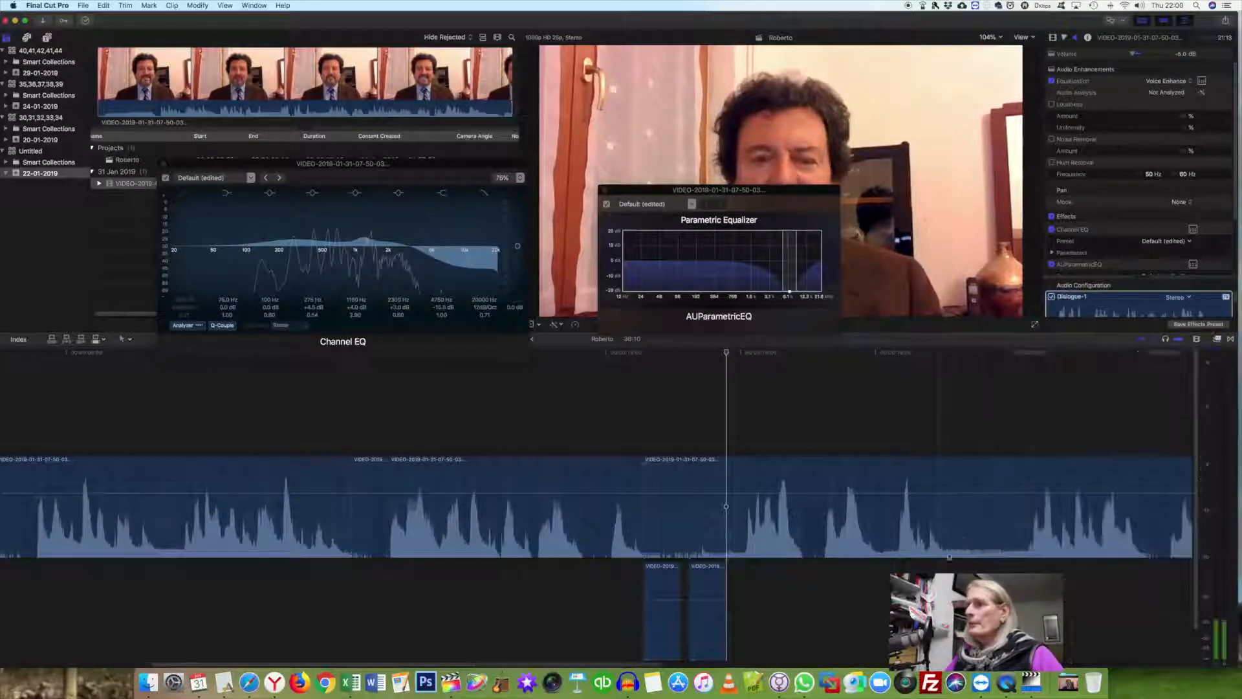
left_click(710, 594)
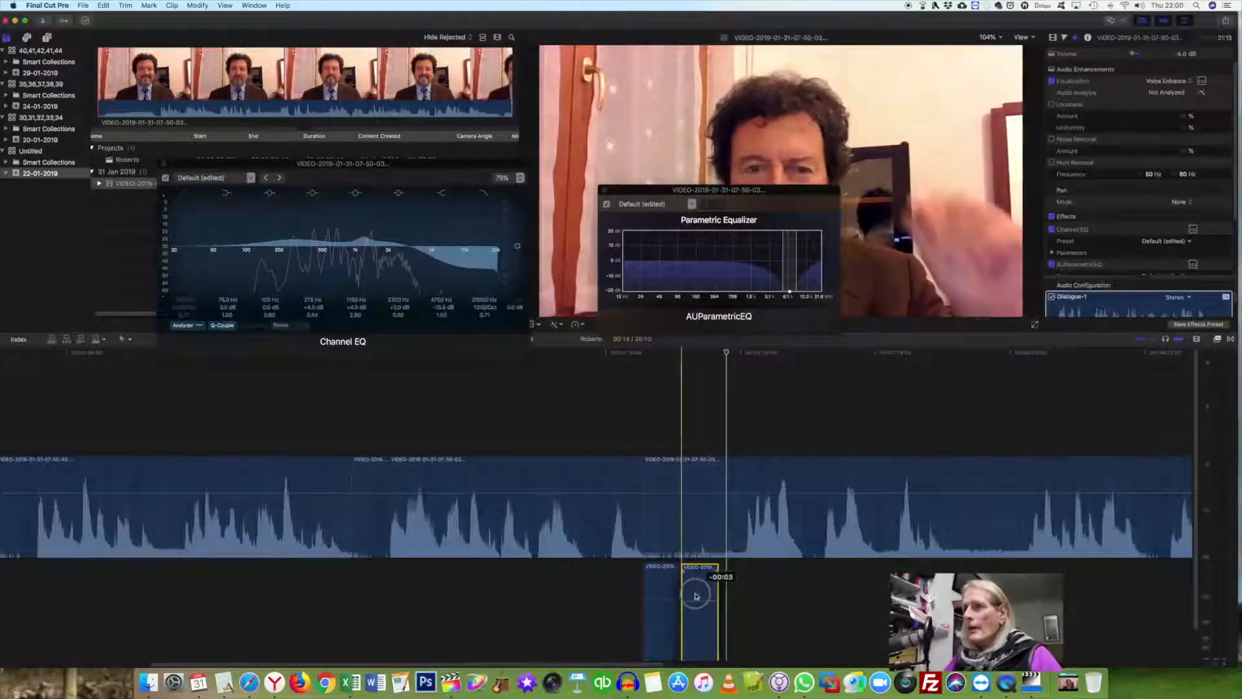
key("BackSpace")
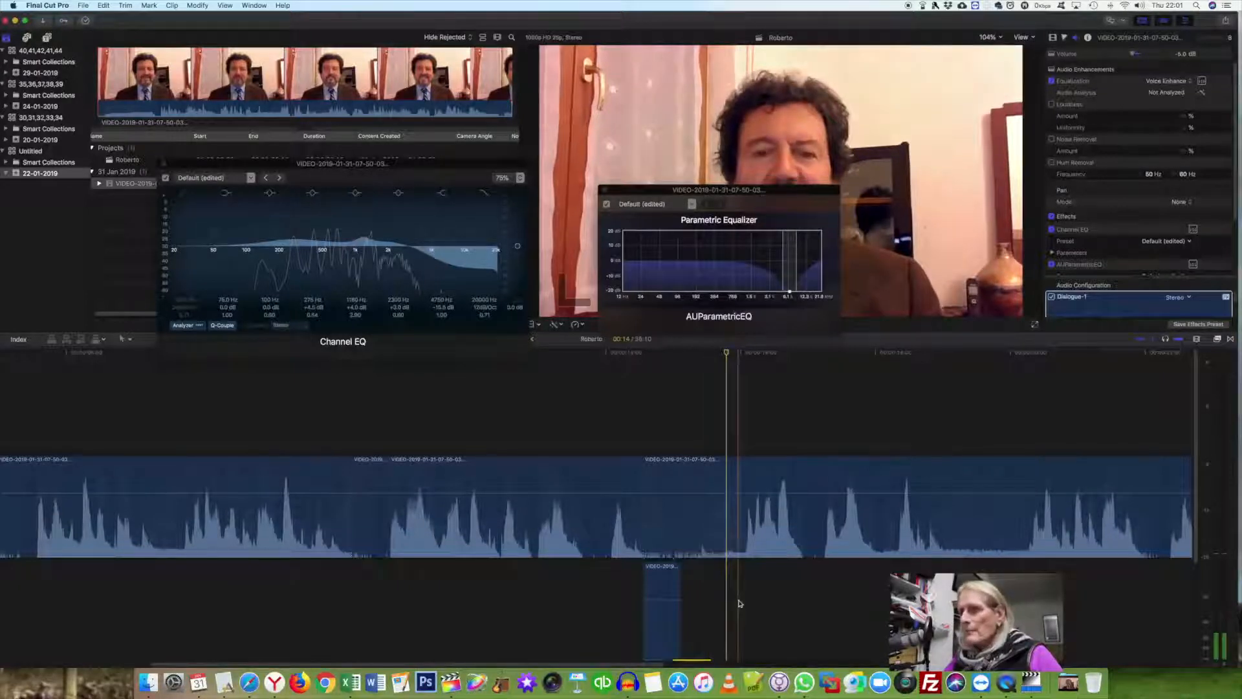
key("alt+v")
left_click_drag(759, 592, 744, 594)
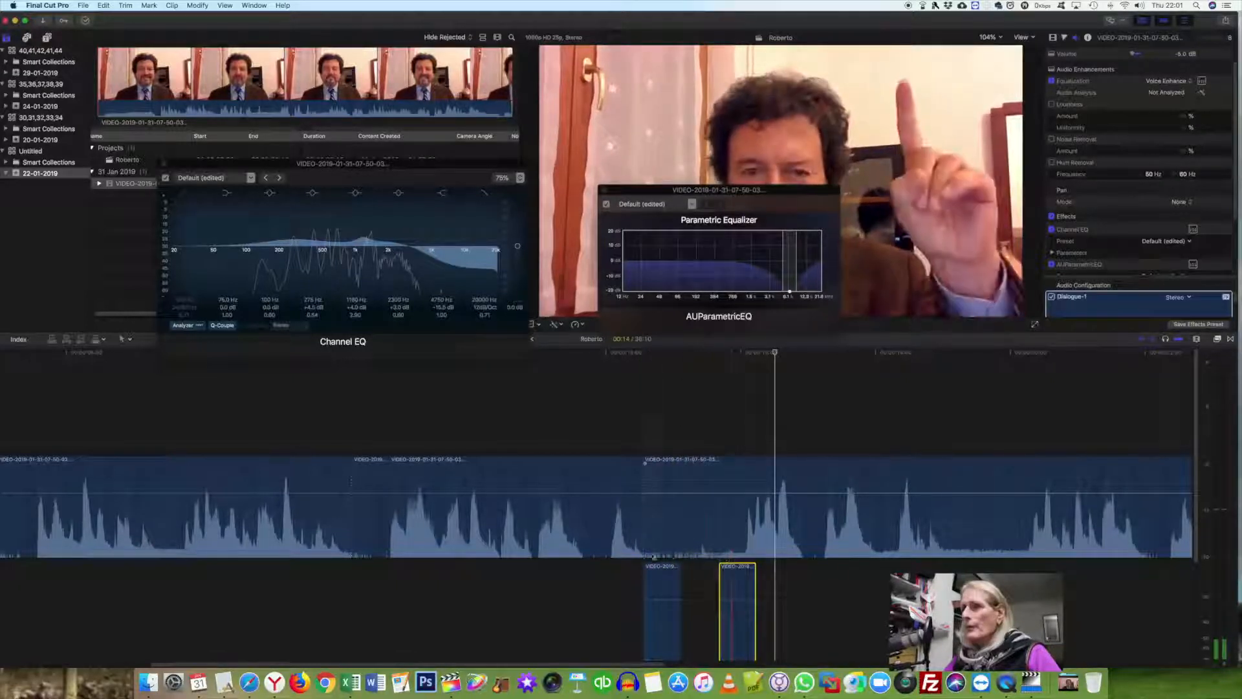
Add volume keyframes at both ends of the pause in the main clip and lower the level between them to -20 dB.
scroll(647, 495, "left", 1)
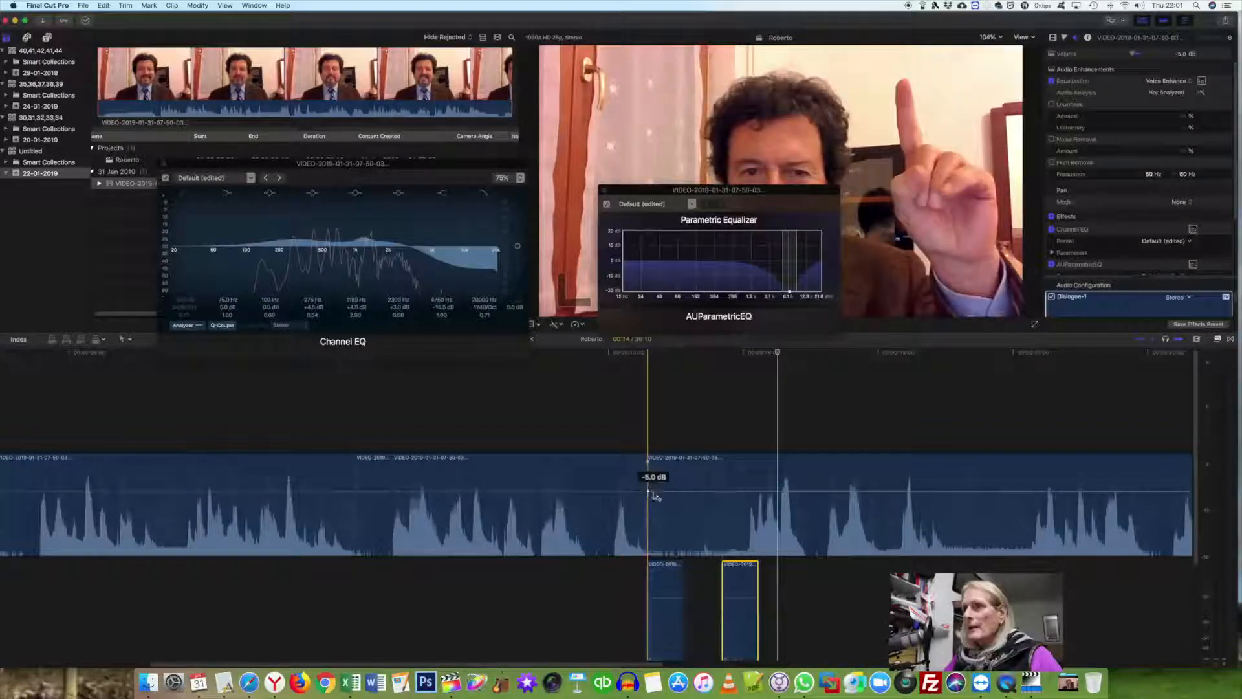
left_click(738, 491, "alt")
left_click(747, 492, "alt")
left_click_drag(698, 492, 696, 496)
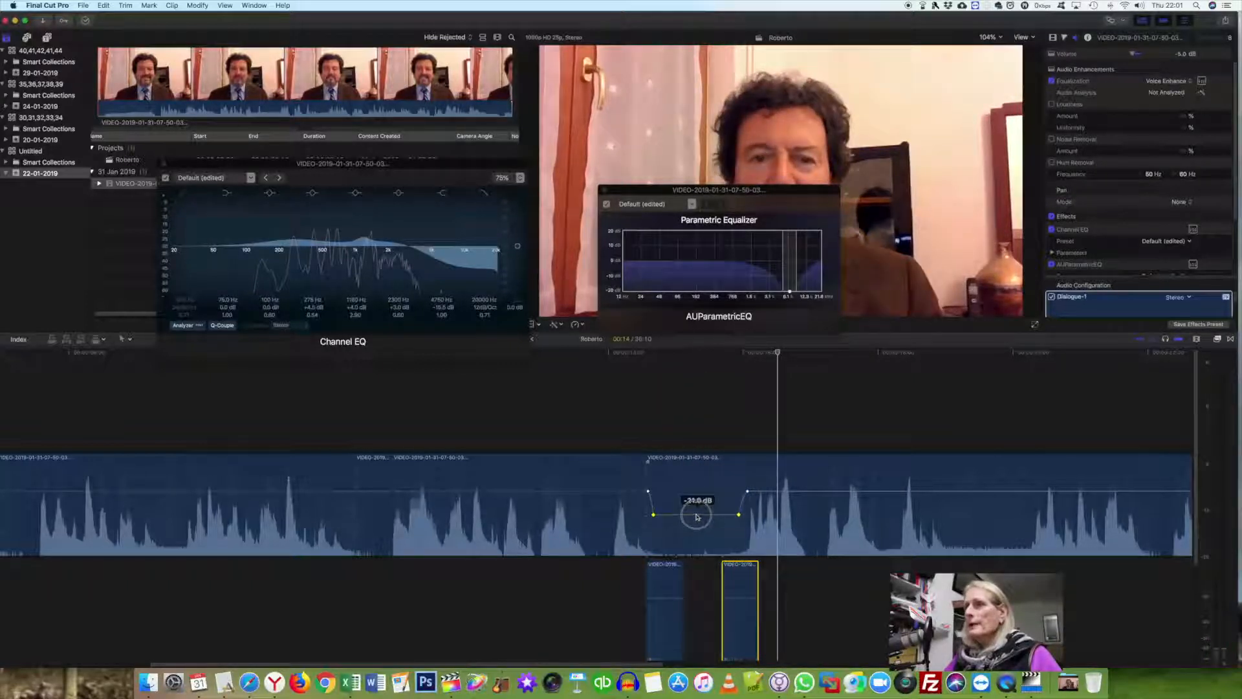
left_click_drag(697, 516, 696, 514)
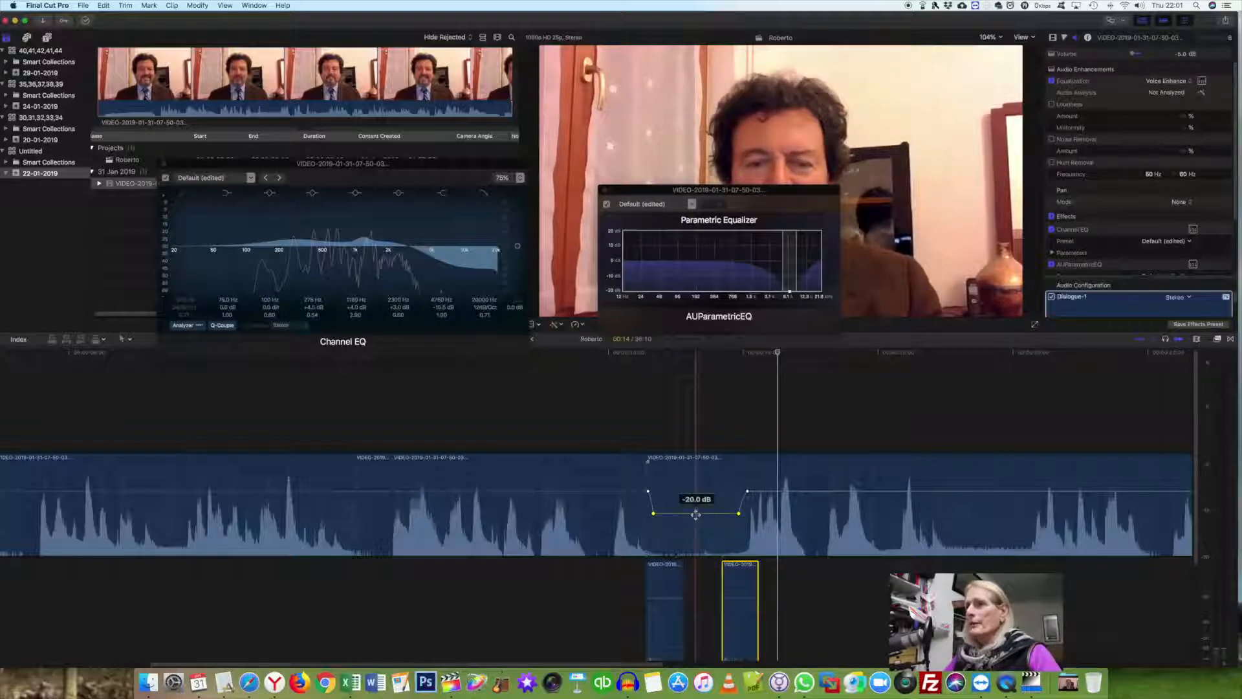
Reverse the middle copy of the quiet piece beneath the pause and play back the pause.
scroll(660, 556, "down", 2)
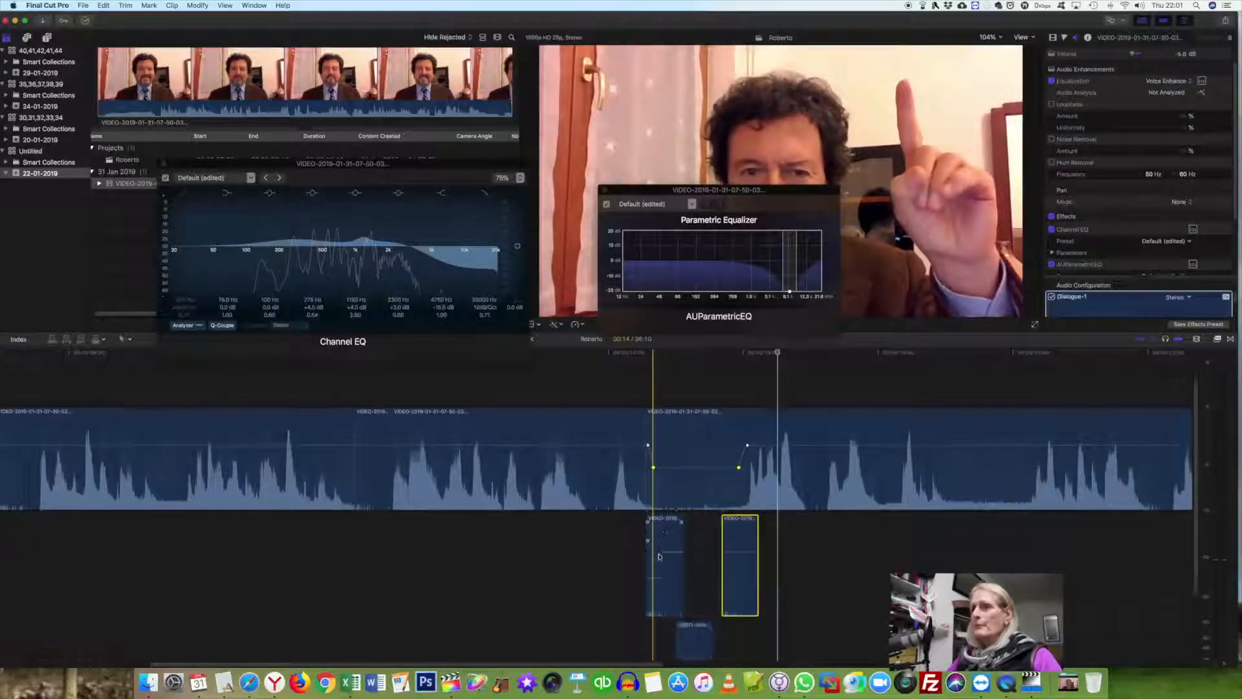
left_click(697, 646)
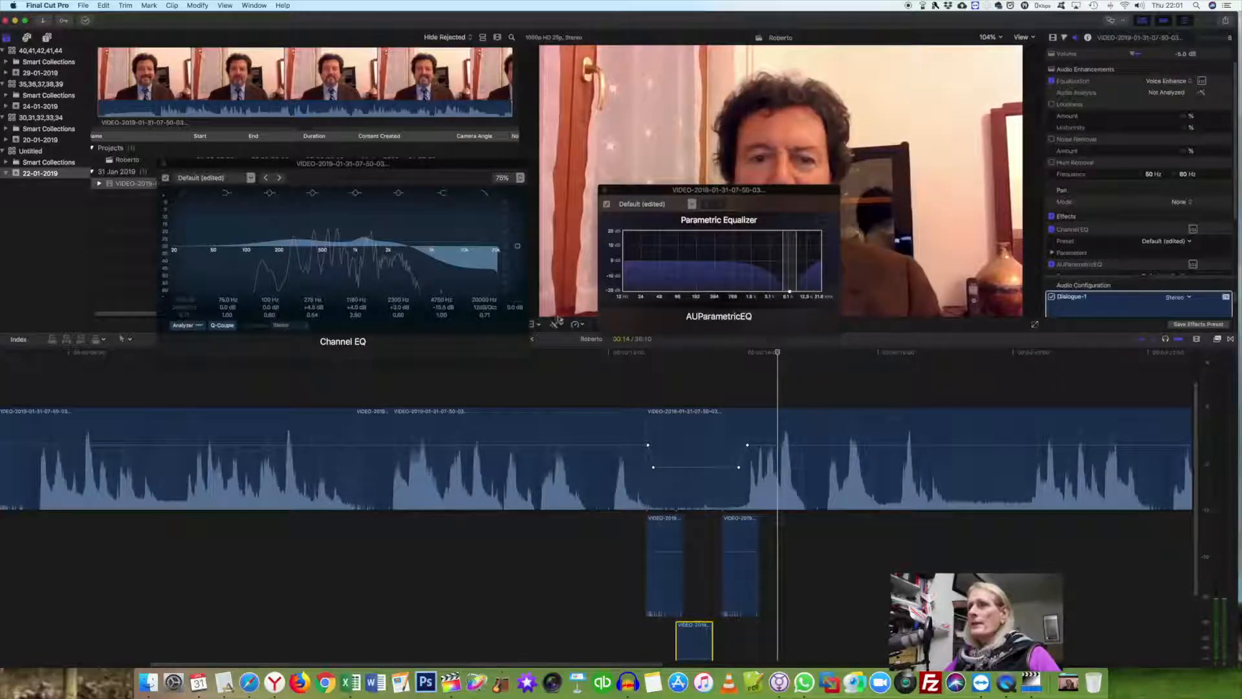
left_click(576, 325)
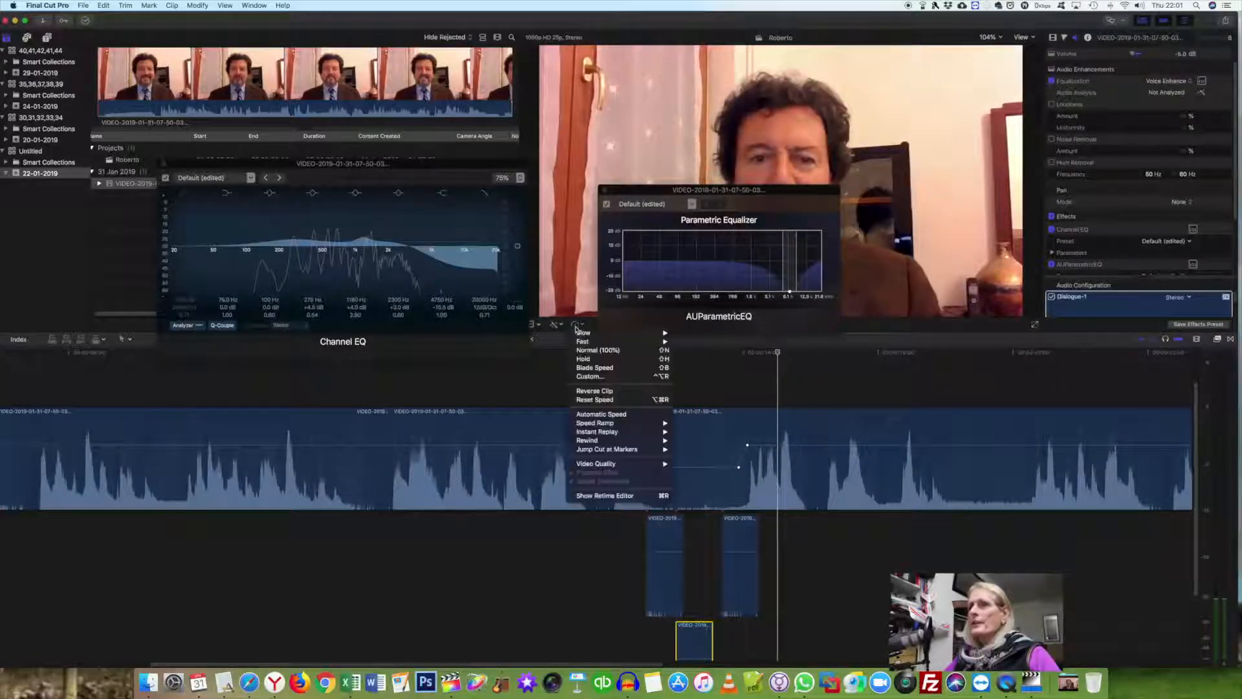
left_click(614, 393)
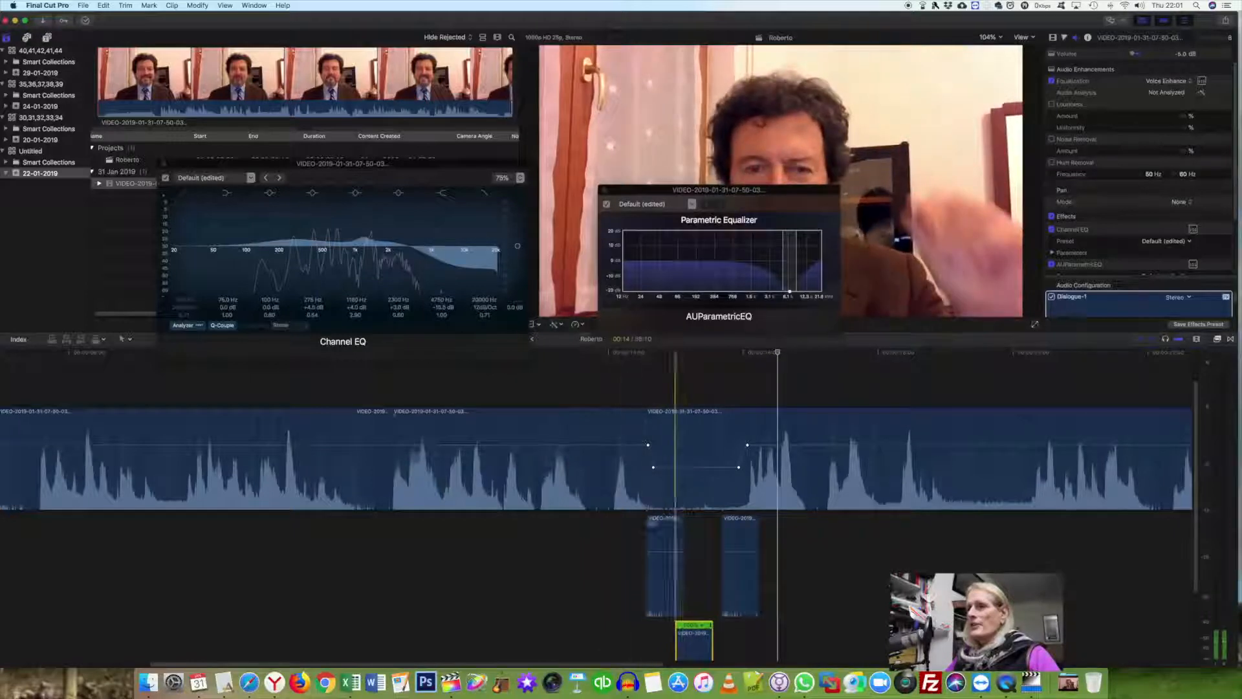
left_click(634, 522)
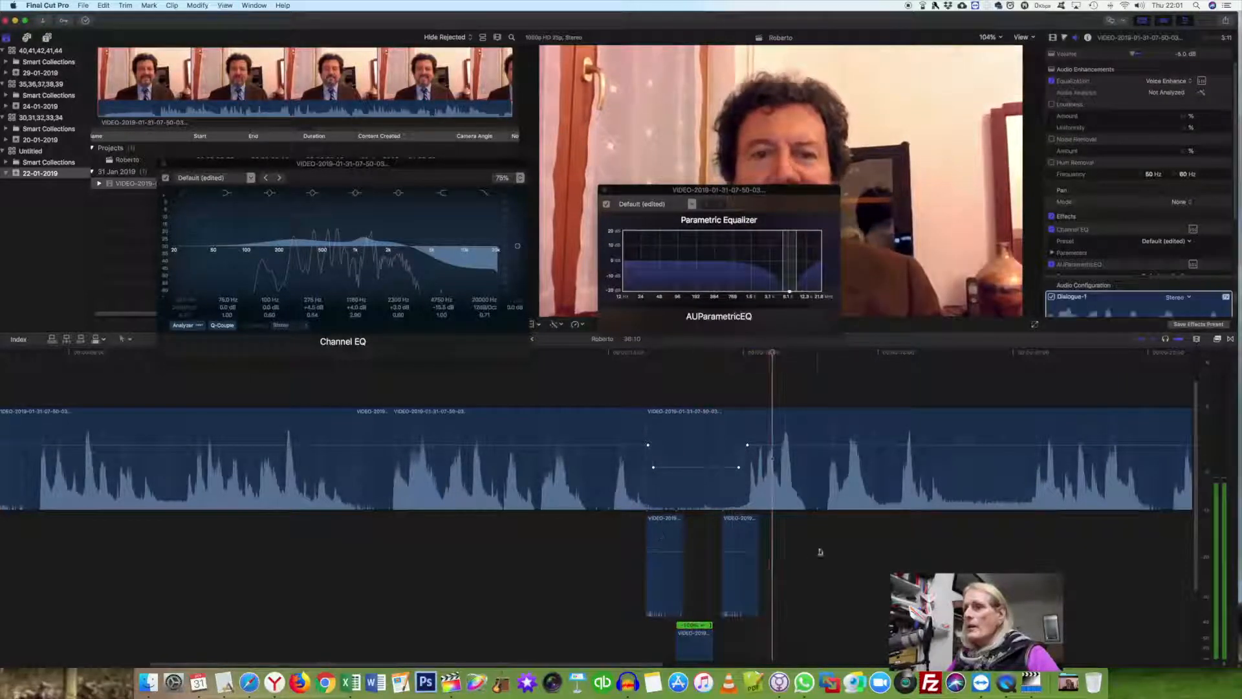
Fit the reversed copy into the gap between the other two quiet pieces and play back the pause.
left_click_drag(699, 647, 709, 651)
left_click(620, 537)
key("space")
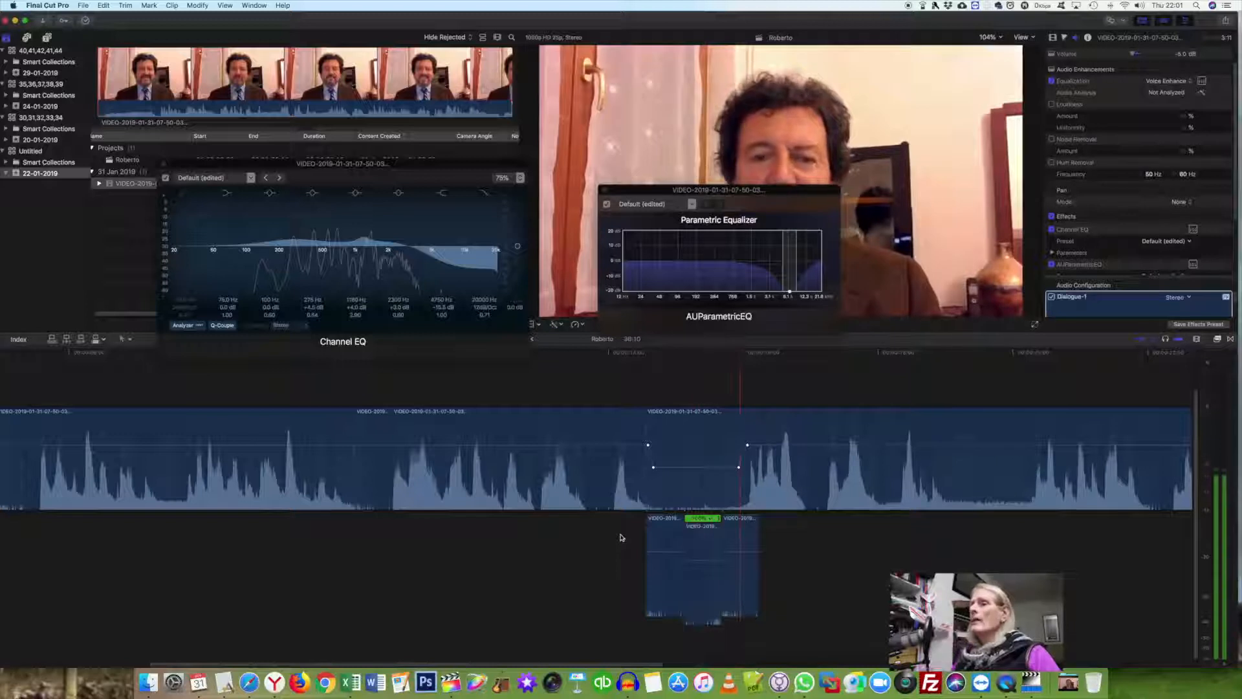
scroll(851, 561, "right", 5)
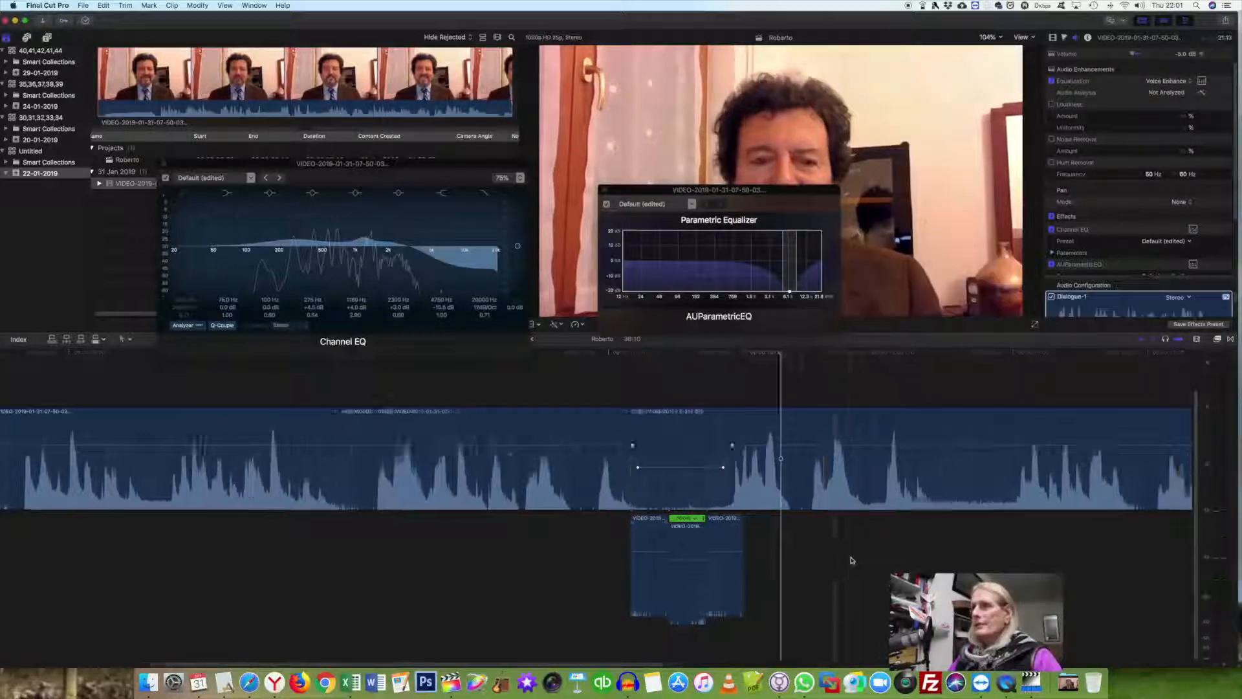
Combine the three quiet pieces into a compound clip in the event 22-01-2019, keeping the suggested name.
left_click(701, 423)
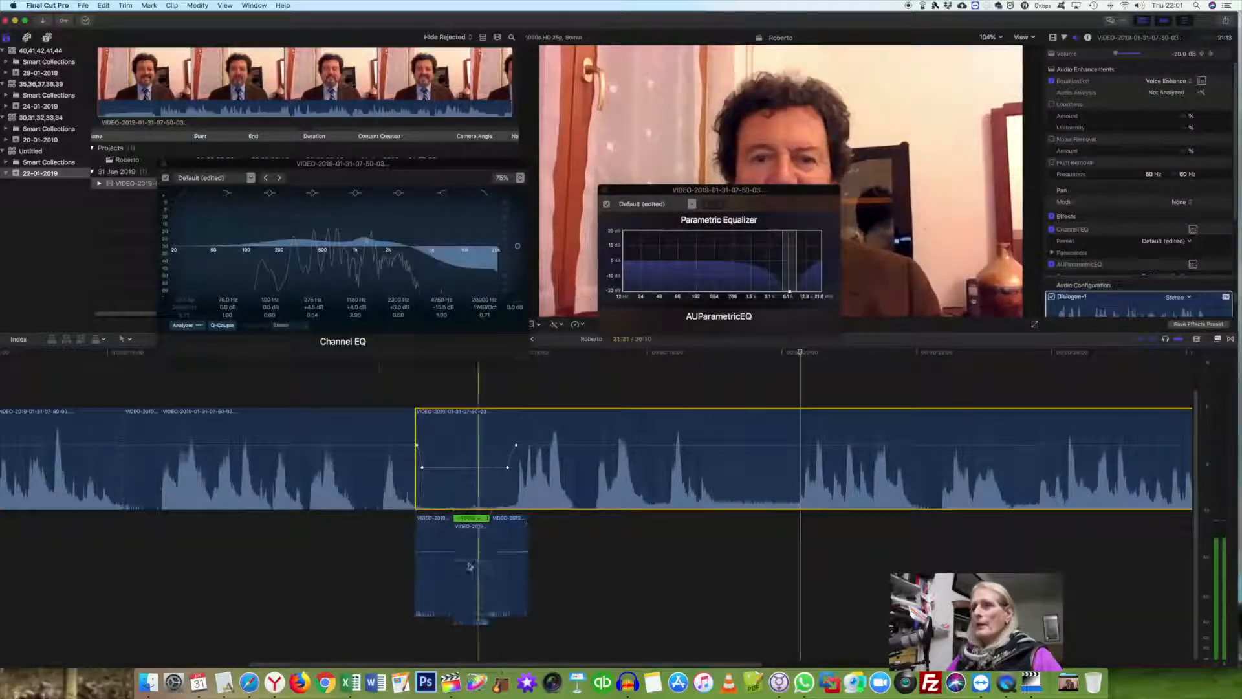
left_click_drag(382, 560, 516, 566)
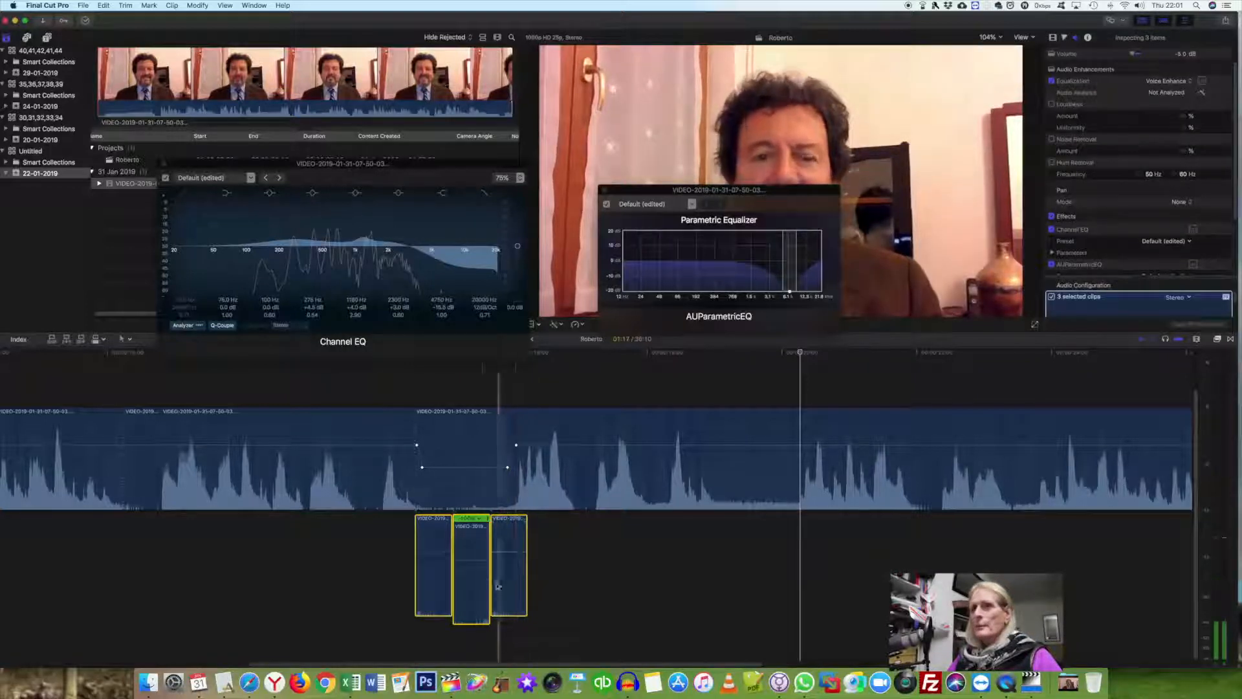
right_click(475, 575)
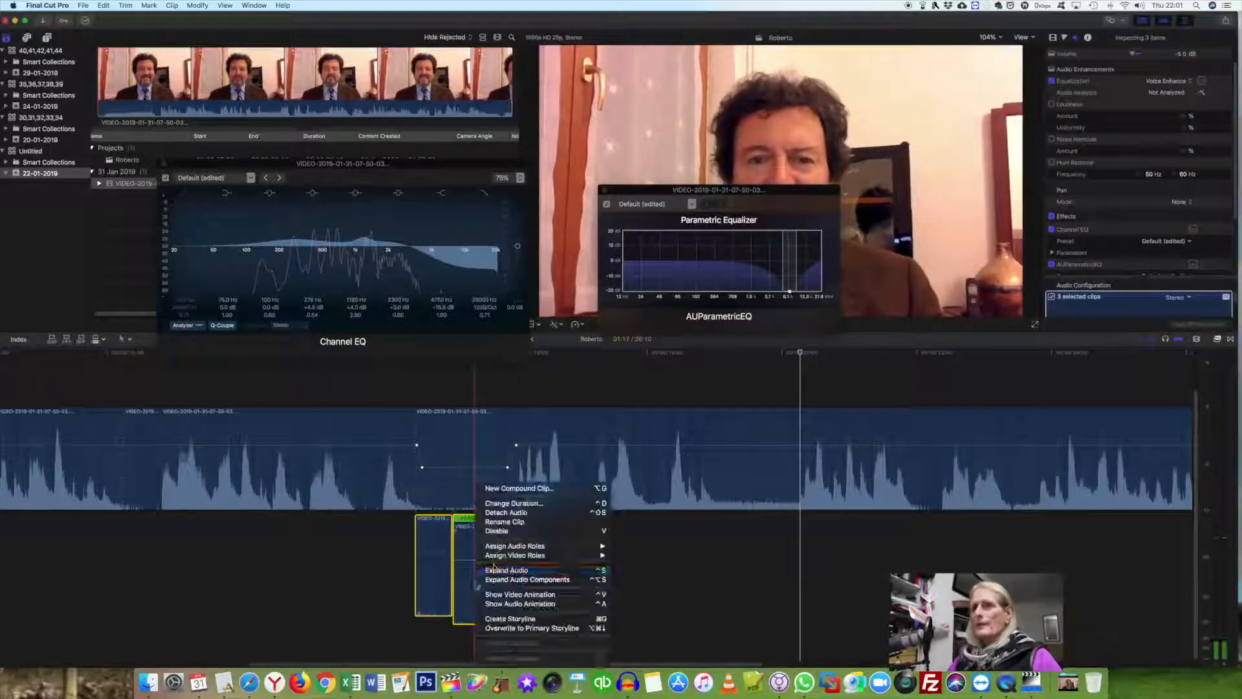
left_click(524, 489)
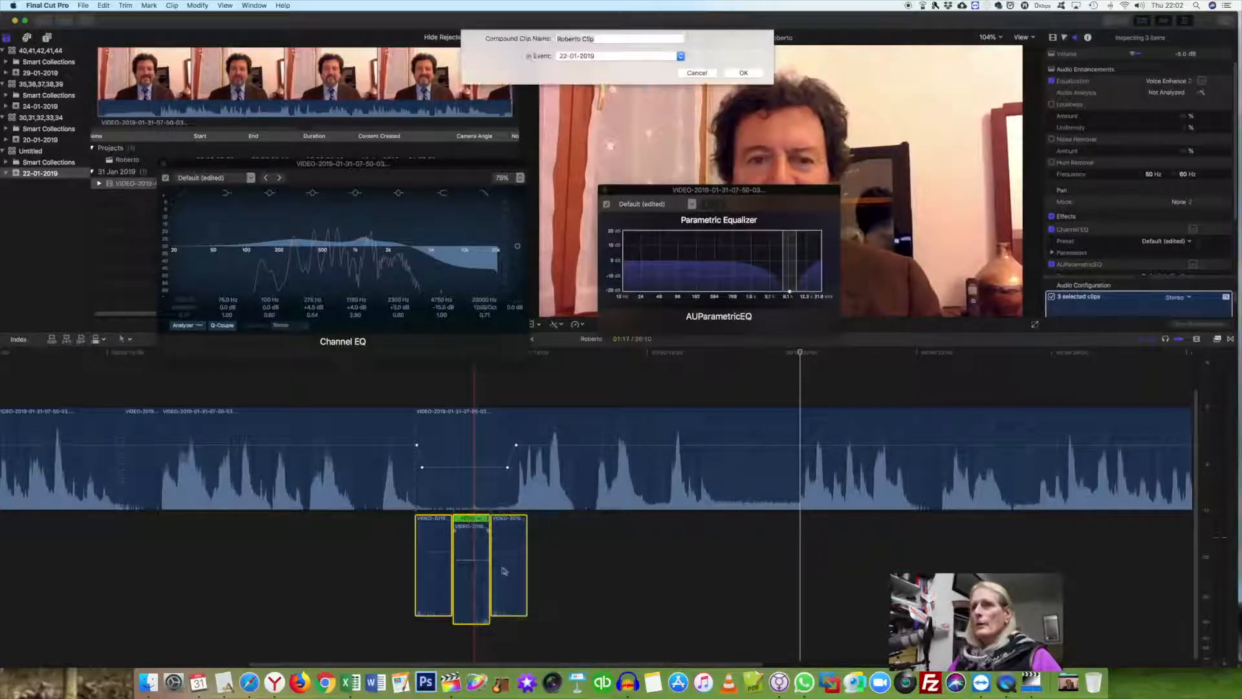
left_click(743, 73)
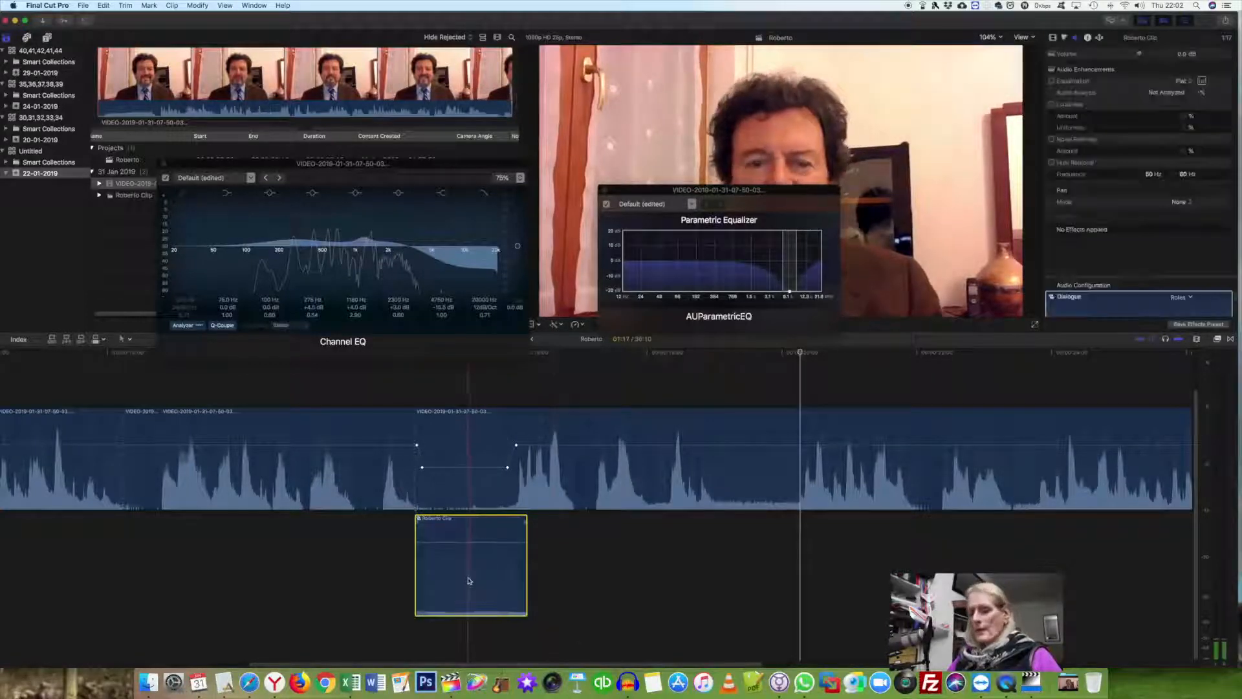
Connect a copy of the compound clip beneath the next pause in the main clip and align it with the pause.
left_click(712, 551)
key("cmd+v")
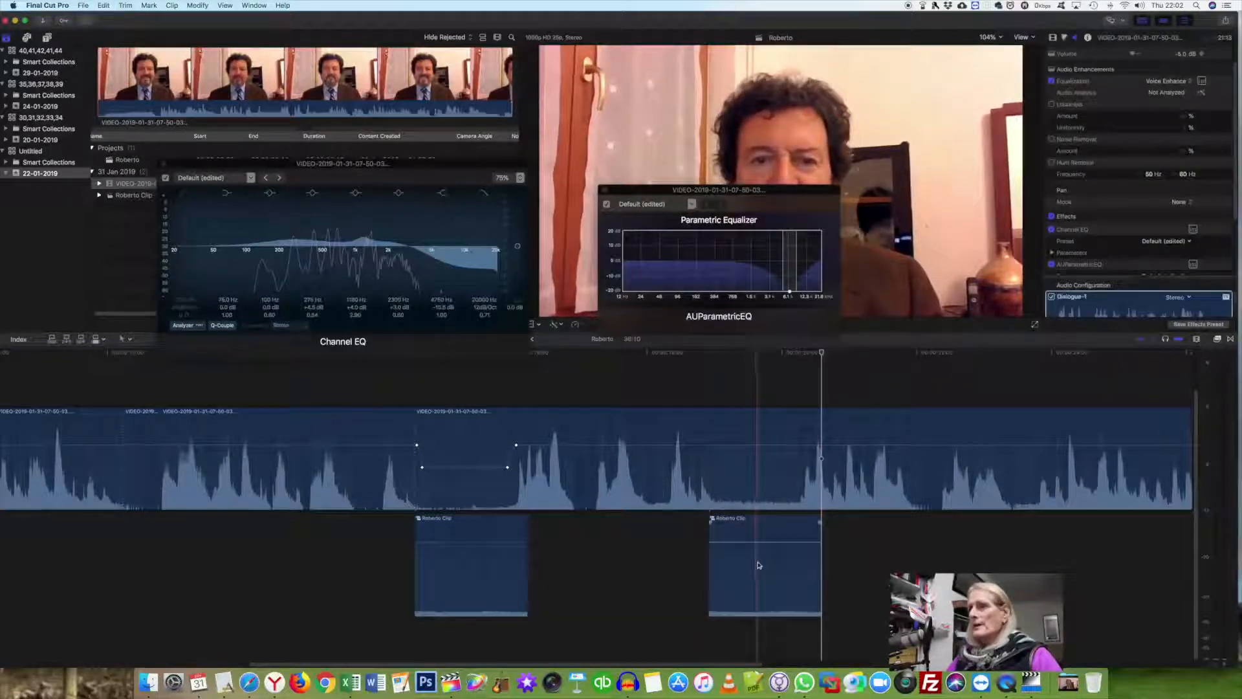
left_click_drag(759, 565, 745, 565)
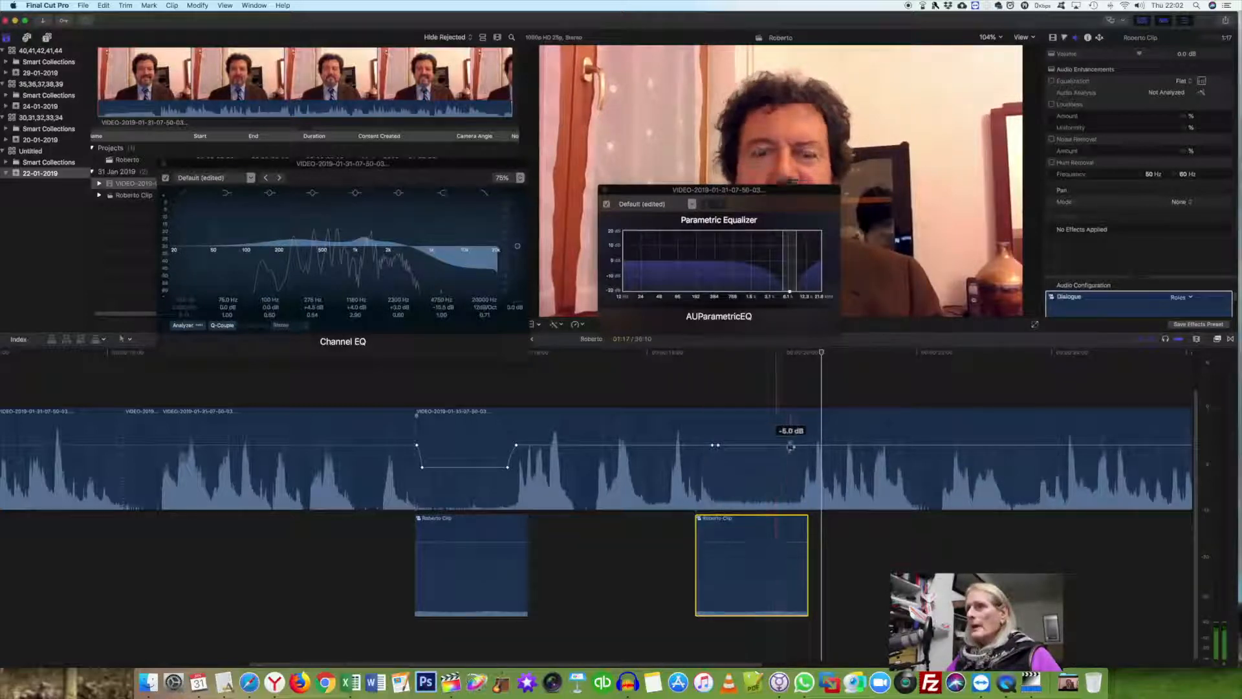
Add volume keyframes at the end of the second pause, lower the level between the inner keyframes, and play it back.
left_click(793, 446, "alt")
left_click(800, 447, "alt")
left_click_drag(768, 447, 764, 471)
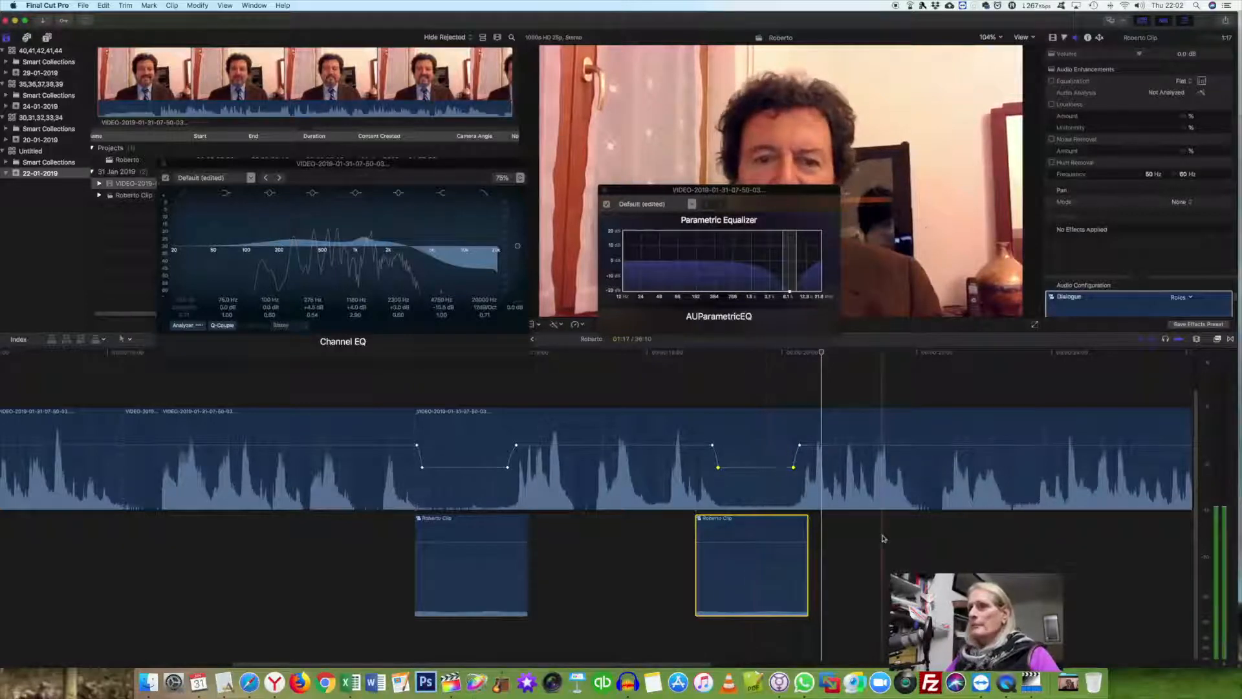
left_click(676, 396)
key("space")
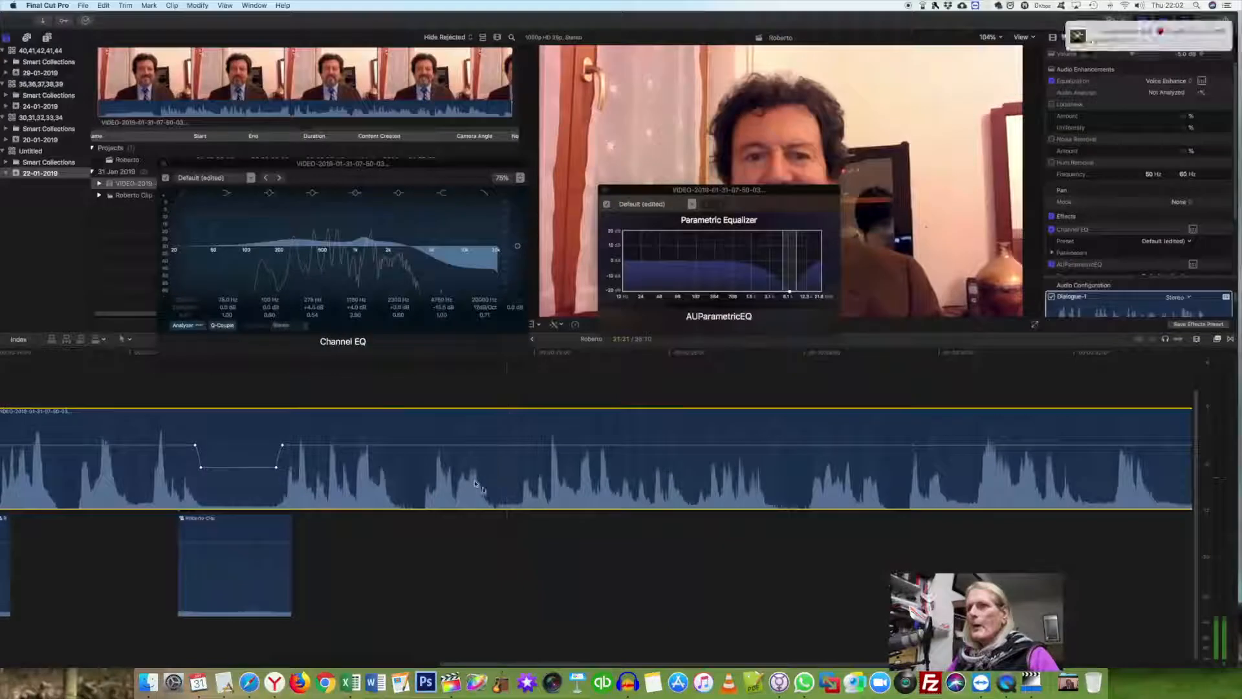
Place compound clip copies beneath the remaining pauses and trim the last copy to the main clip's end.
left_click_drag(489, 561, 532, 560)
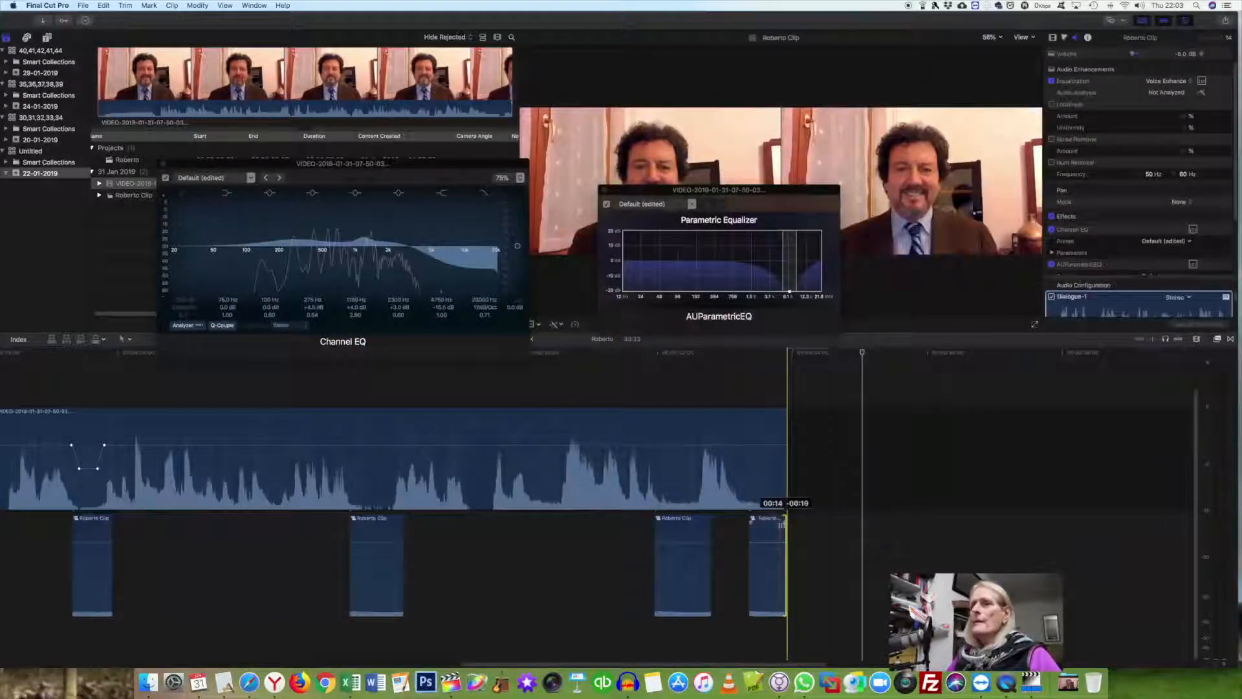
Trim the silent lead-in off the start of the first clip and play back its beginning.
scroll(247, 554, "left", 20)
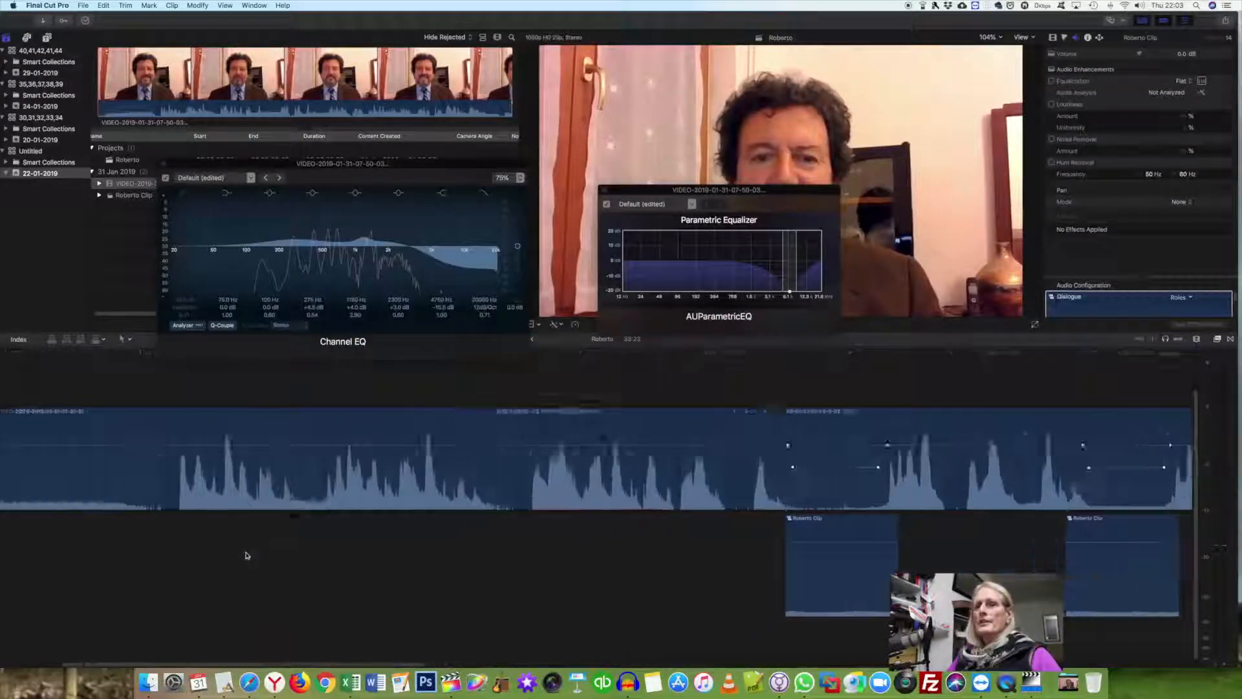
left_click_drag(23, 467, 382, 478)
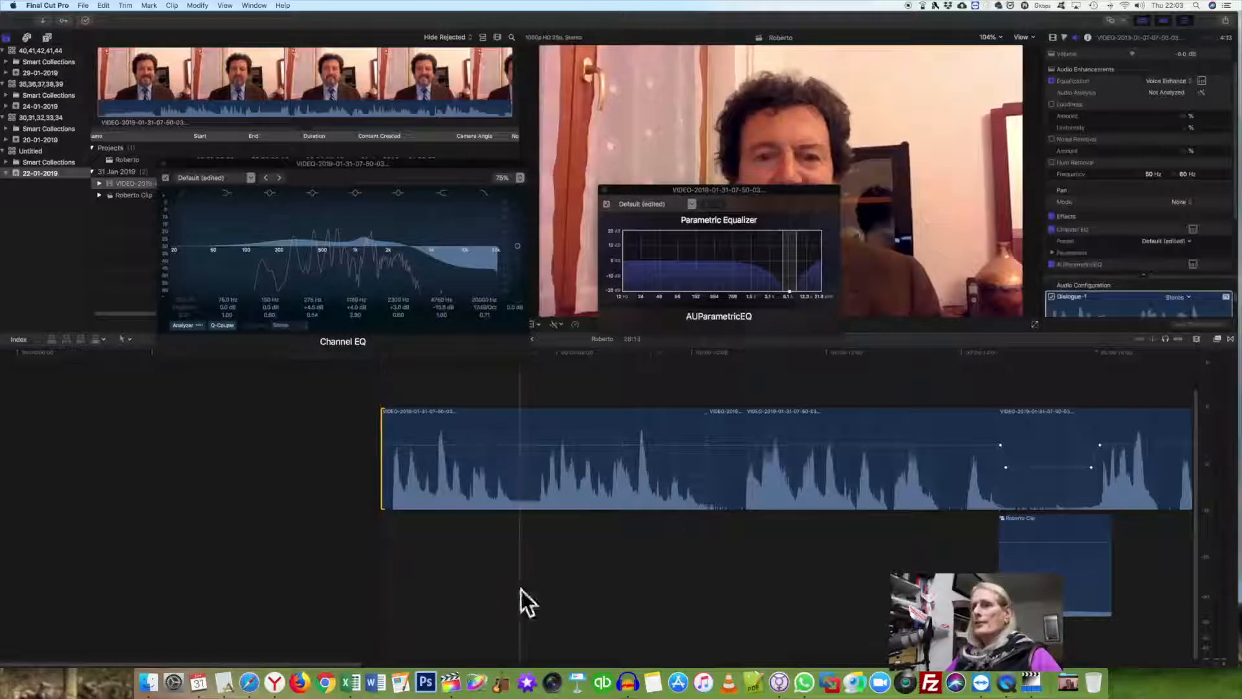
scroll(522, 590, "right", 6)
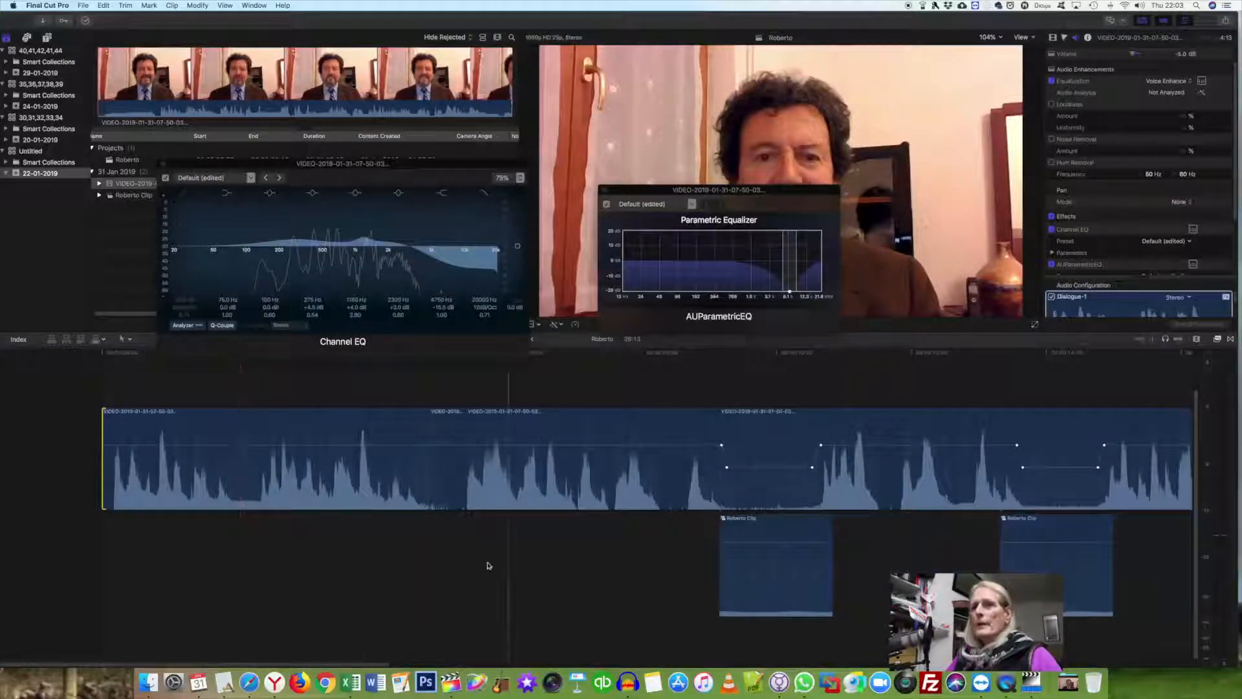
left_click(221, 515)
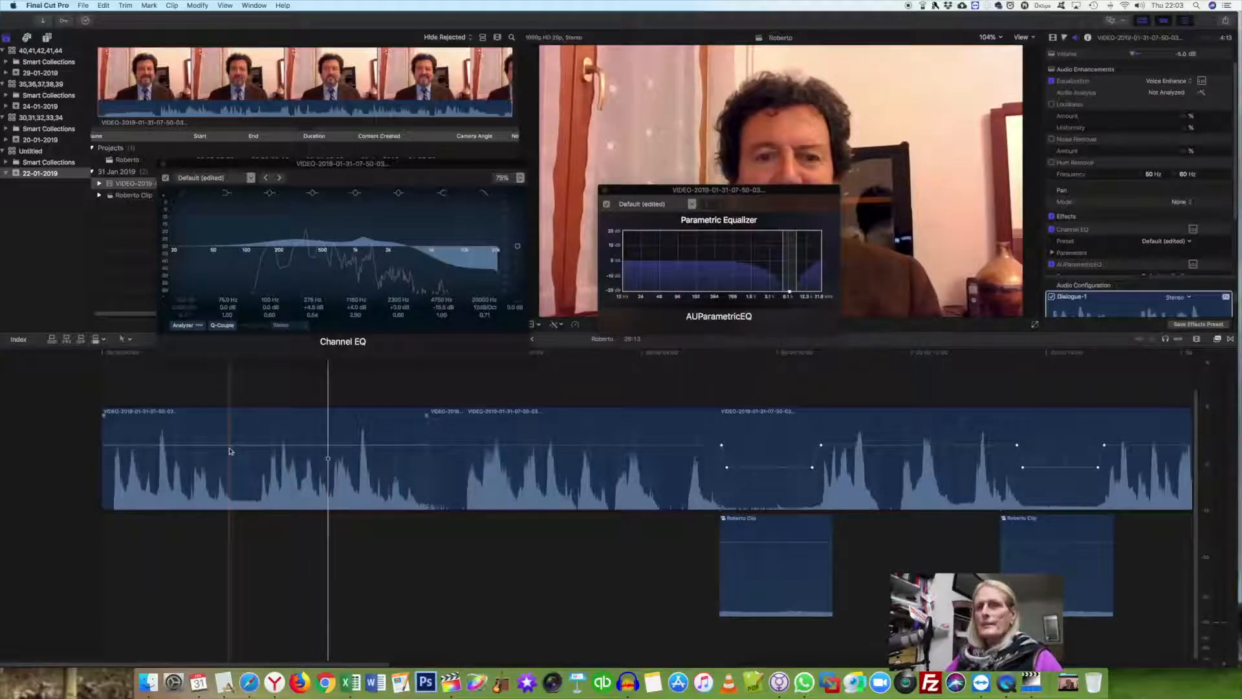
Add four volume keyframes around the short pause in the first clip and lower the level between the inner pair.
left_click(230, 445, "alt")
left_click(238, 445, "alt")
left_click(257, 445, "alt")
left_click(262, 445, "alt")
left_click(239, 446)
left_click_drag(238, 448, 246, 462)
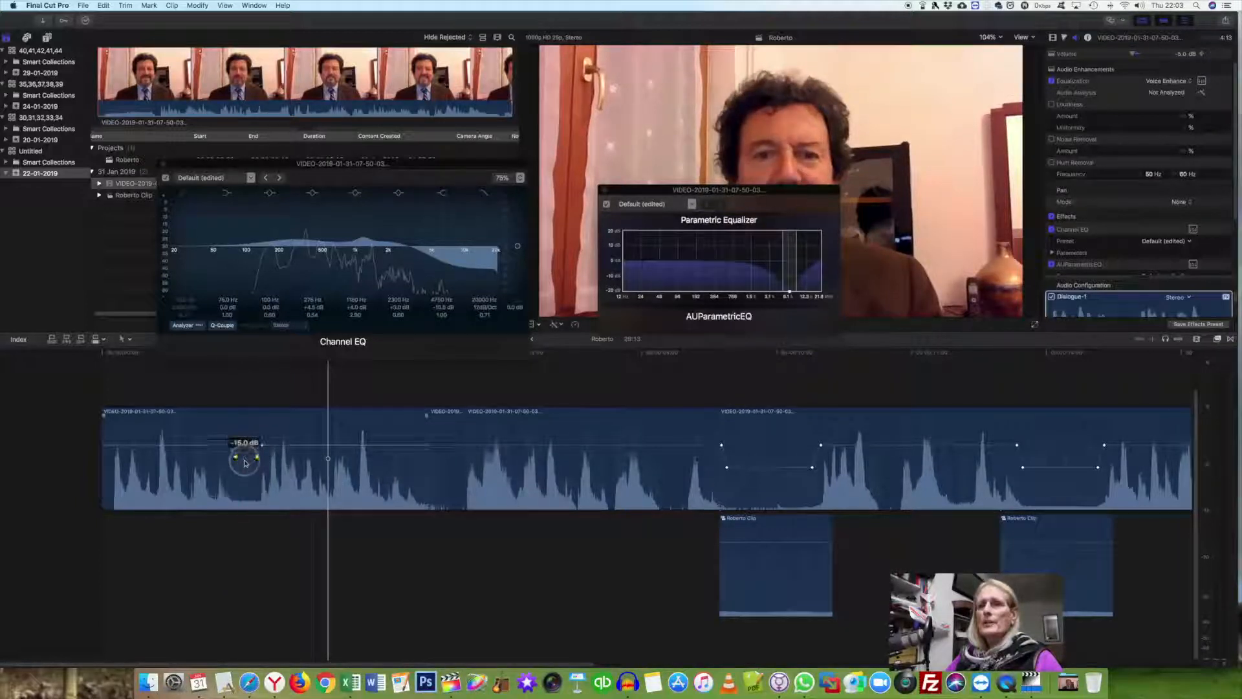
Connect a copy of the compound clip beneath the first clip's short pause, trim it to fit, and play back from the start.
left_click(780, 581)
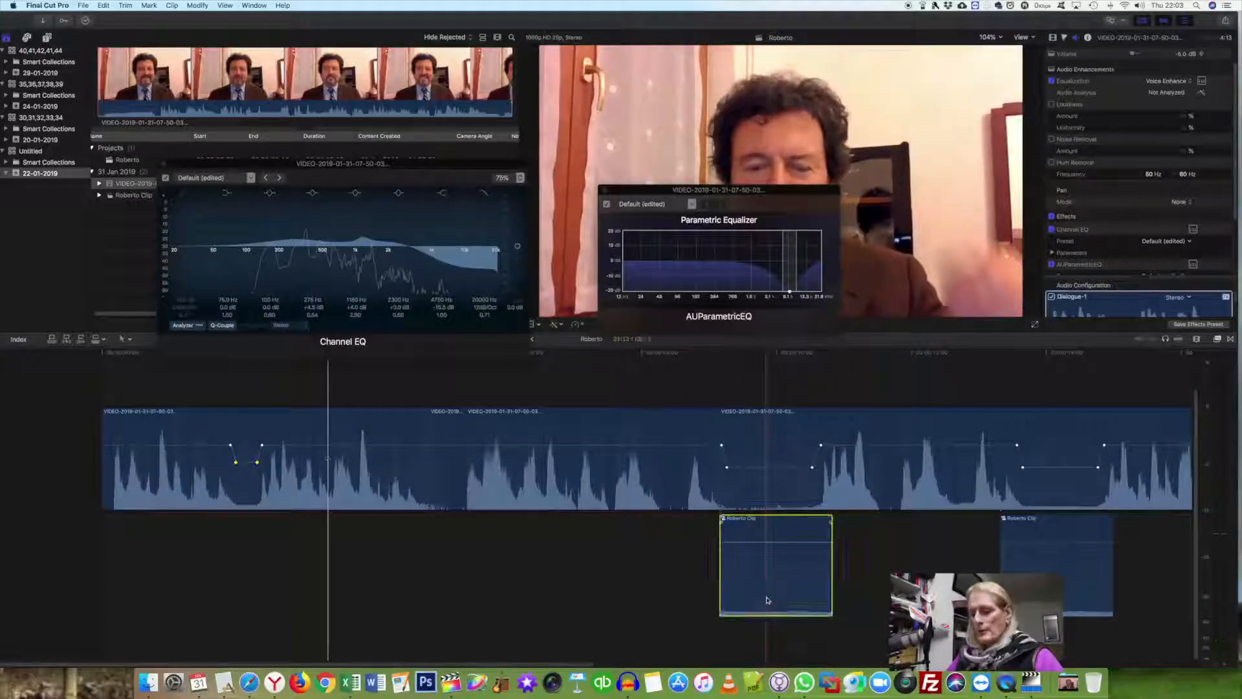
key("super+c")
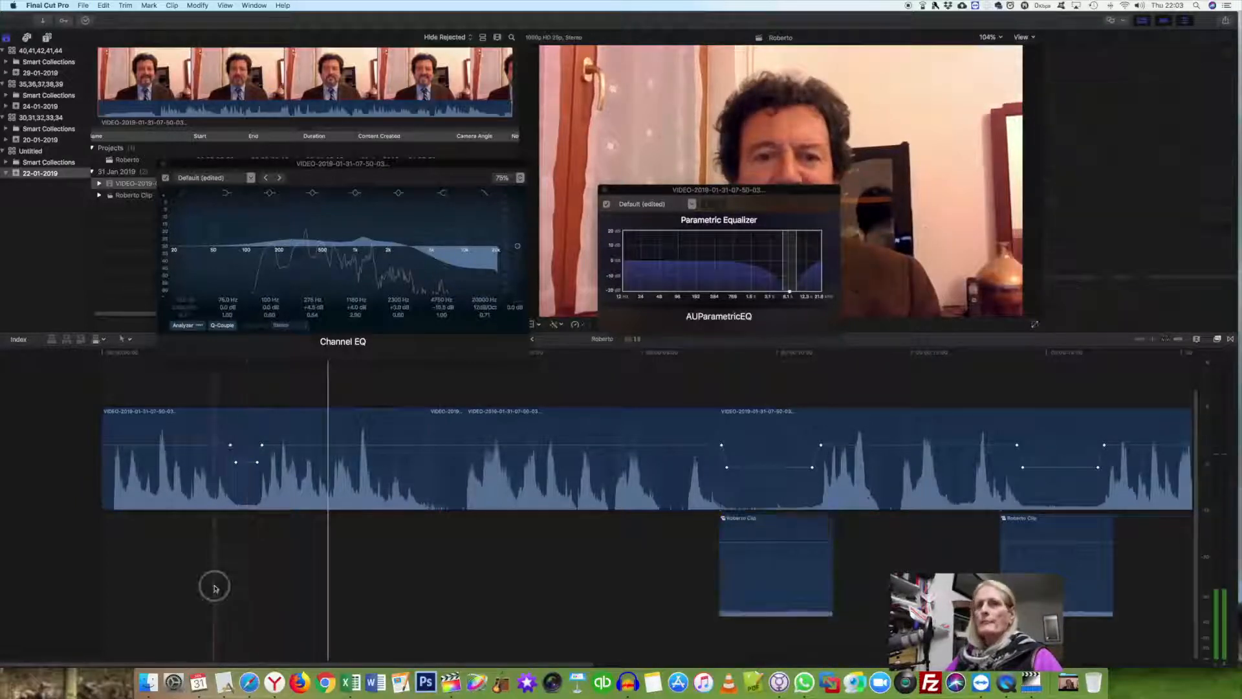
key("super+v")
left_click_drag(324, 551, 218, 573)
left_click(210, 558)
left_click(385, 565)
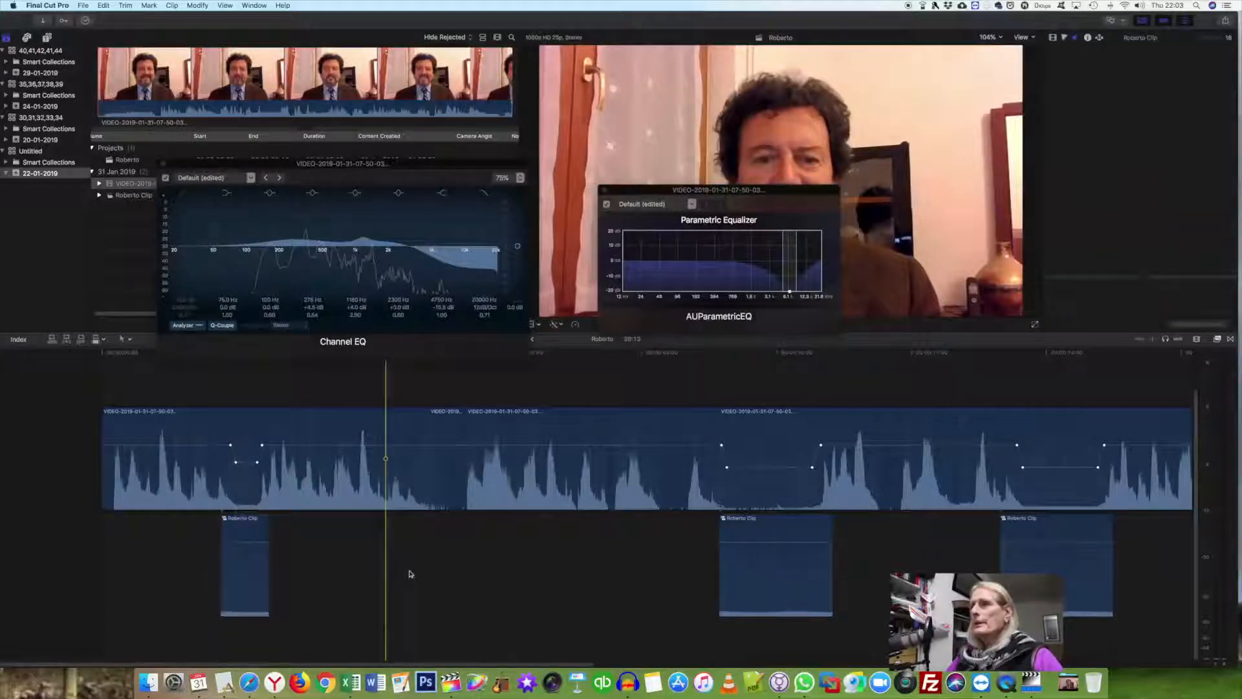
left_click(146, 387)
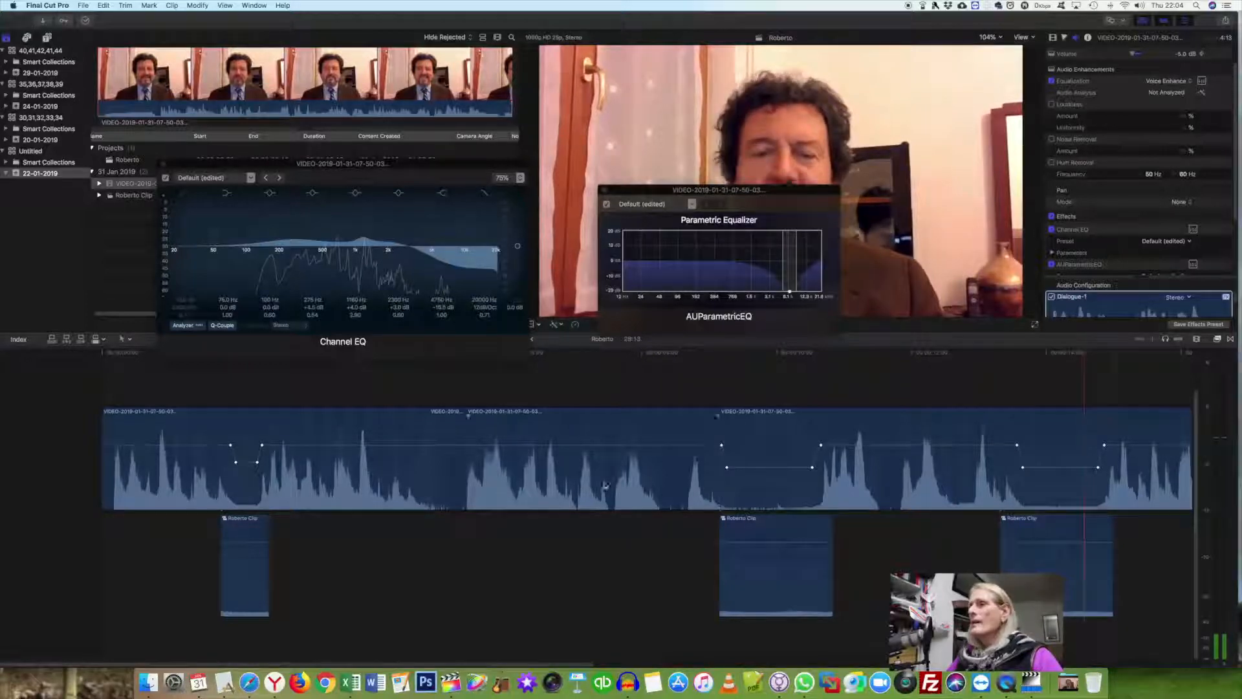
Lower the volume further between the keyframes of the four pauses that already have reduced levels.
left_click(1060, 471)
left_click_drag(1058, 472, 1058, 476)
key("space")
left_click_drag(546, 466, 545, 476)
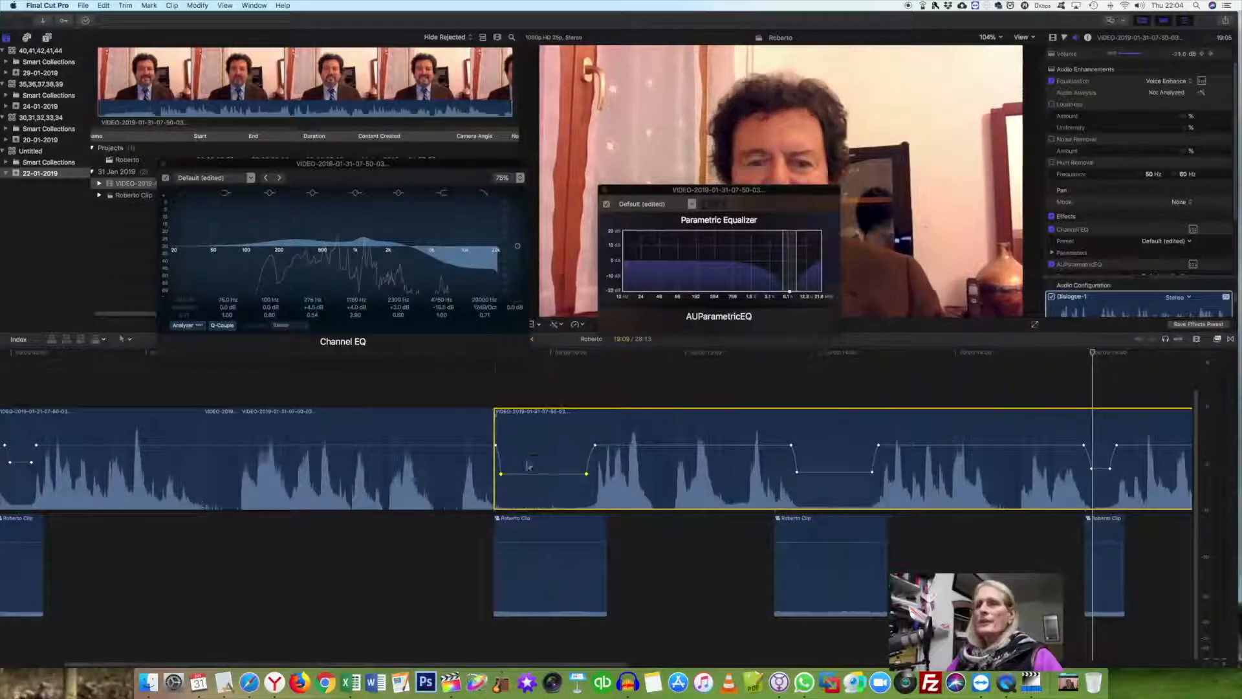
left_click_drag(23, 464, 23, 467)
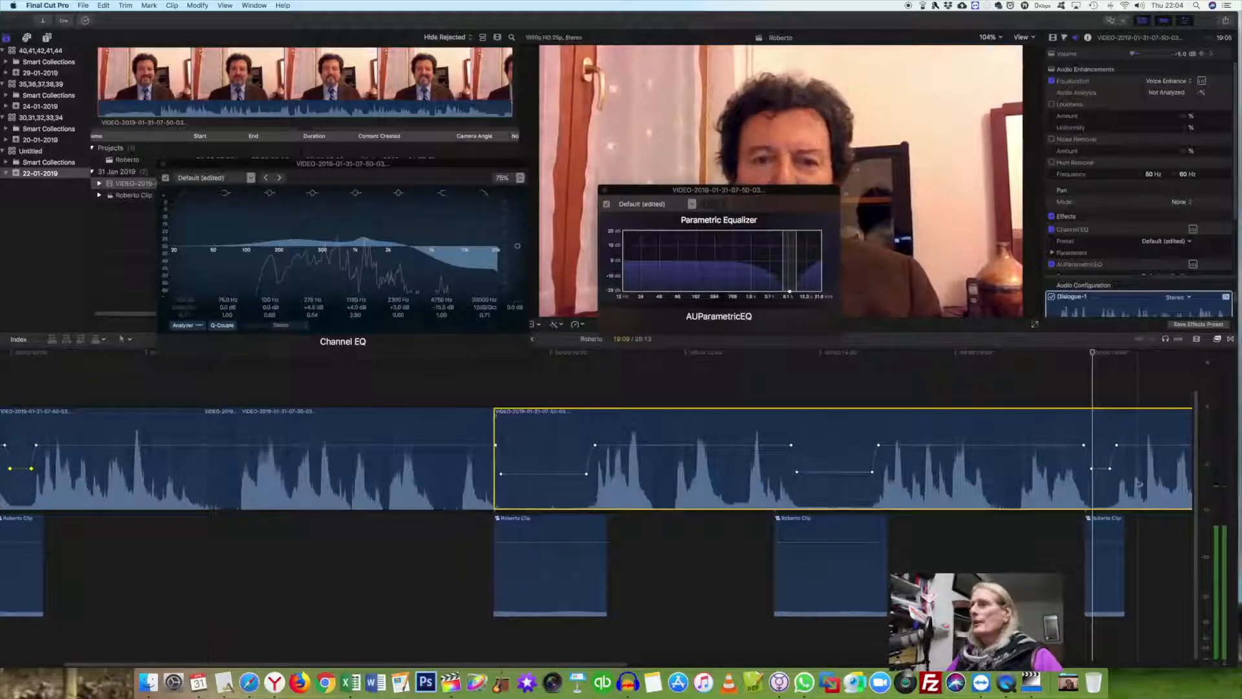
left_click_drag(1102, 468, 1105, 473)
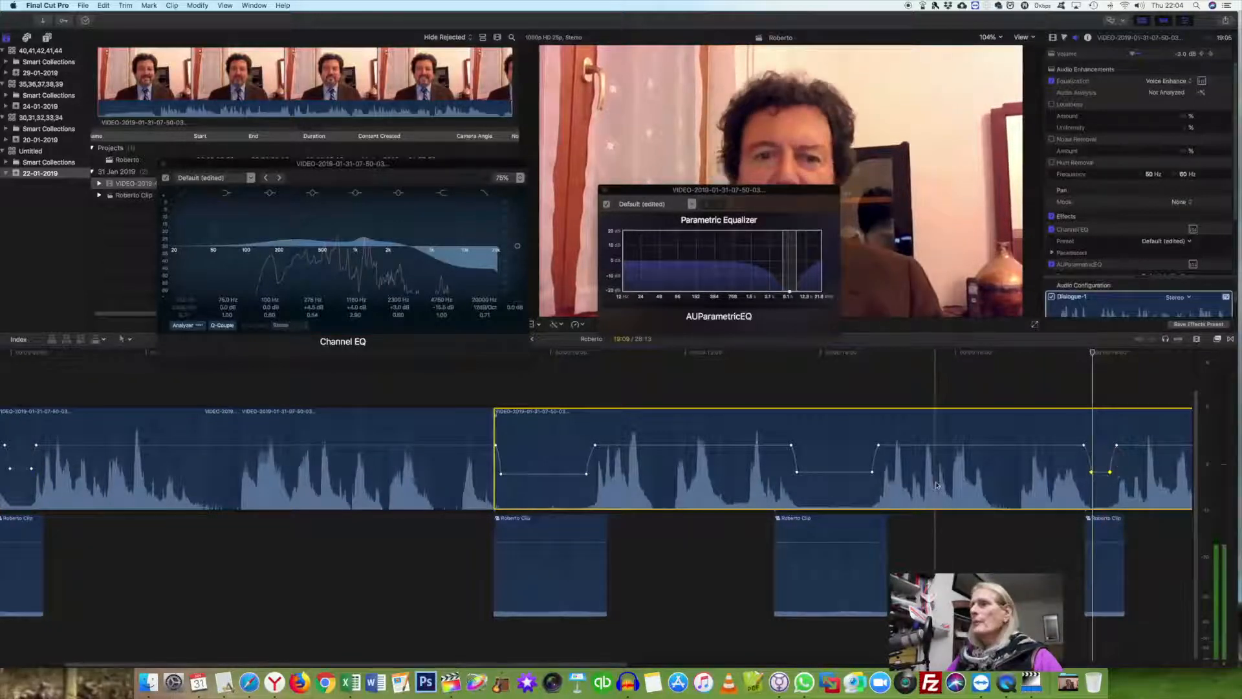
Add four volume keyframes around the next untreated pause in the last main clip and lower the level between the inner pair.
scroll(1105, 473, "right", 10)
scroll(526, 452, "right", 3)
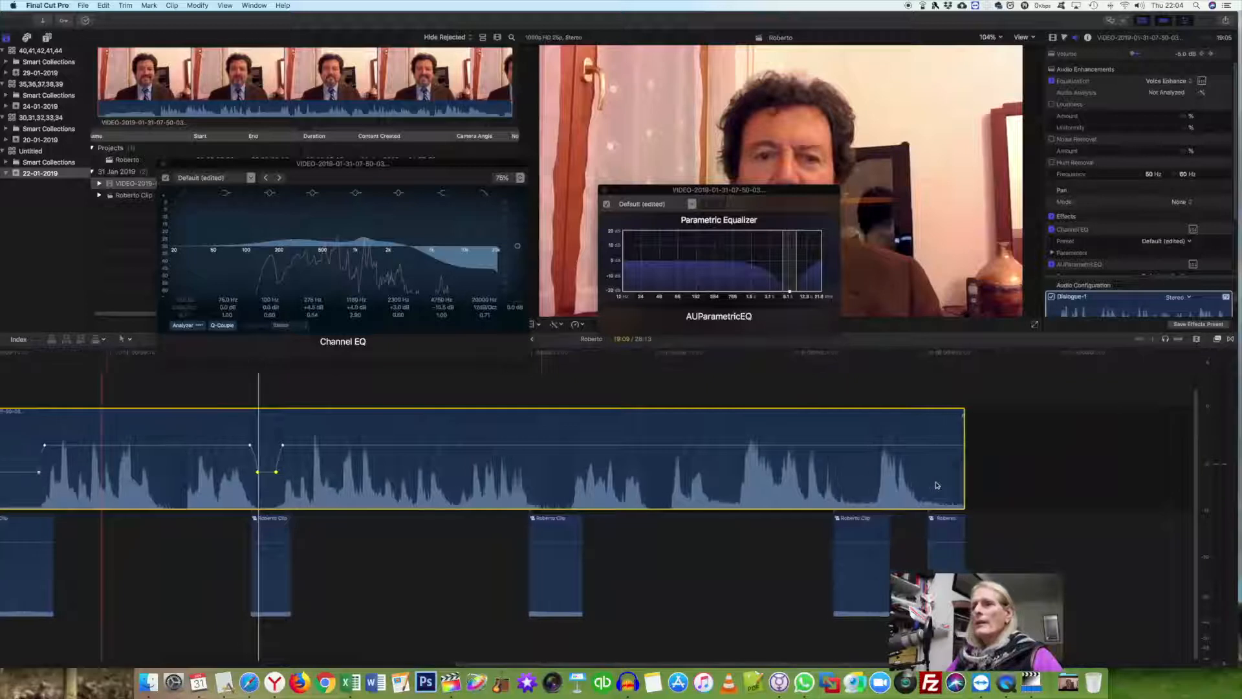
left_click(517, 445, "alt")
left_click(524, 445, "alt")
left_click(551, 446, "alt")
left_click(561, 445, "alt")
left_click_drag(542, 445, 544, 473)
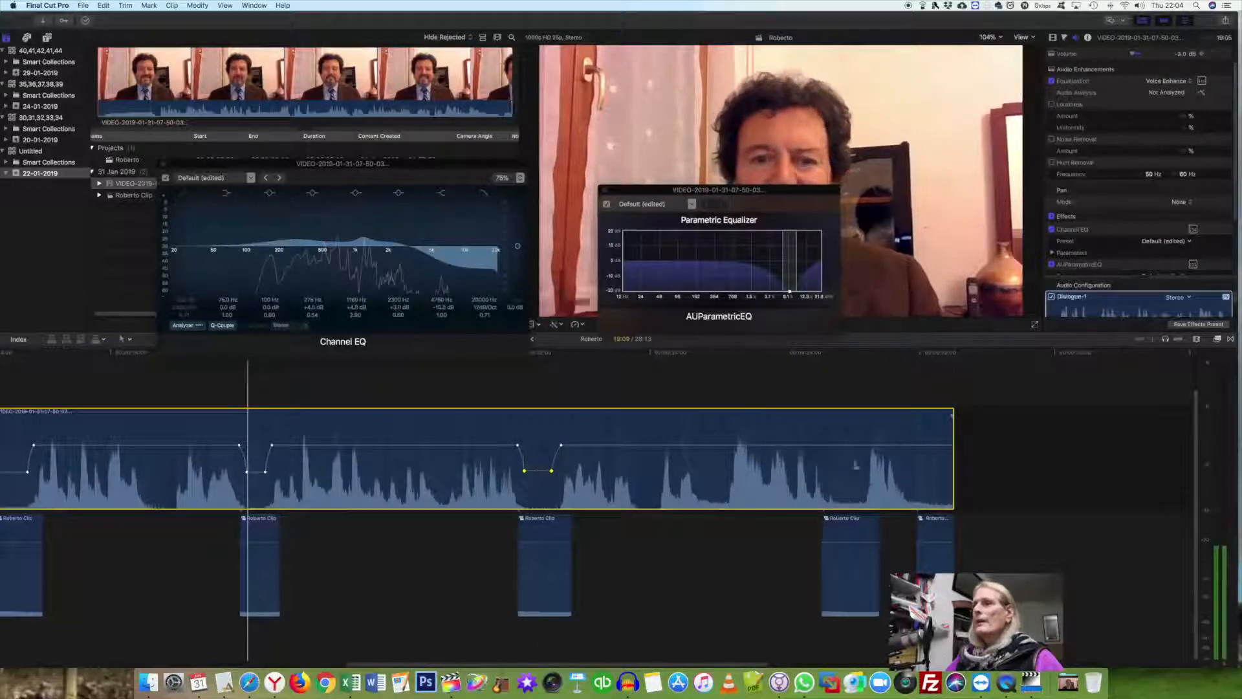
Add volume keyframes around the pause near the end of the last main clip and lower the level between them.
left_click(829, 446, "alt")
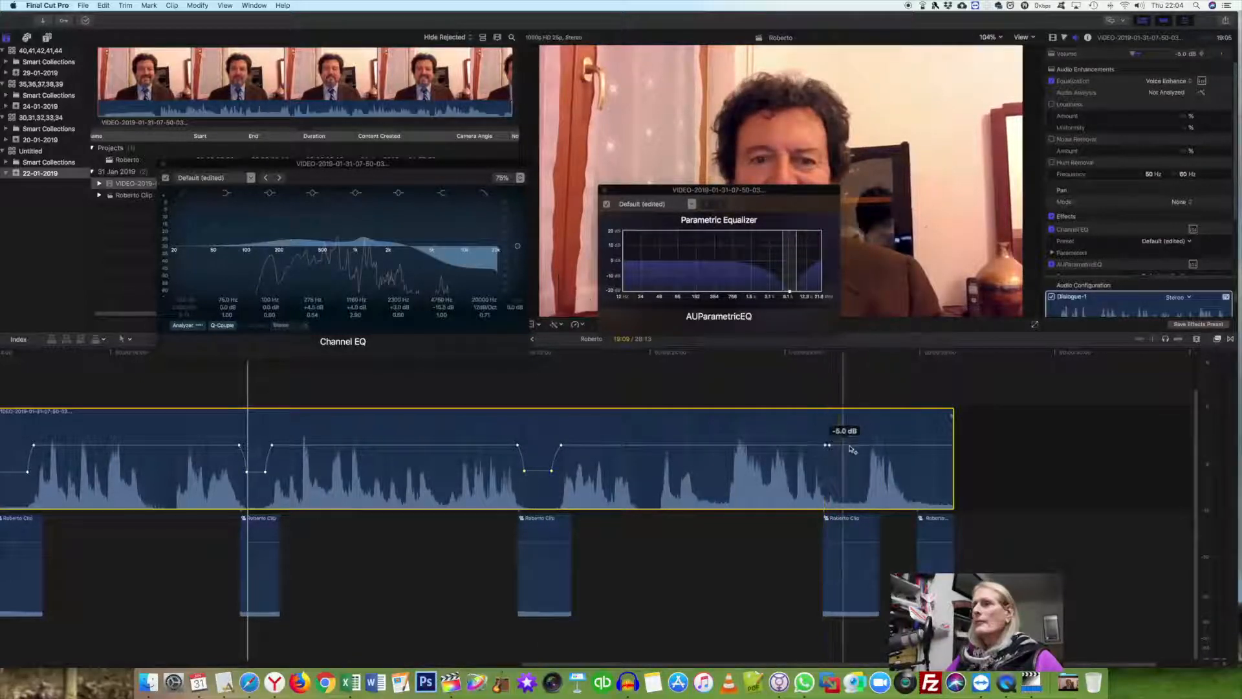
left_click(863, 445, "alt")
left_click_drag(850, 446, 849, 477)
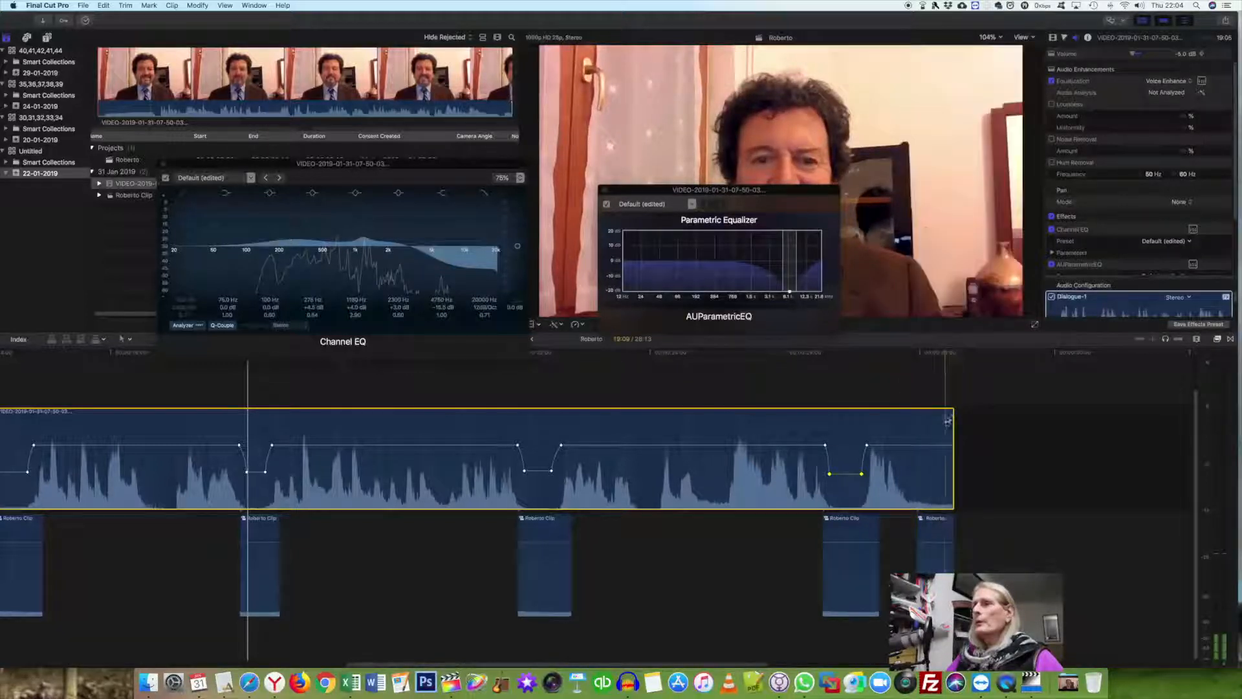
Add an audio fade-out to the end of the last main clip and trim its end slightly.
left_click_drag(953, 416, 874, 416)
left_click(948, 415)
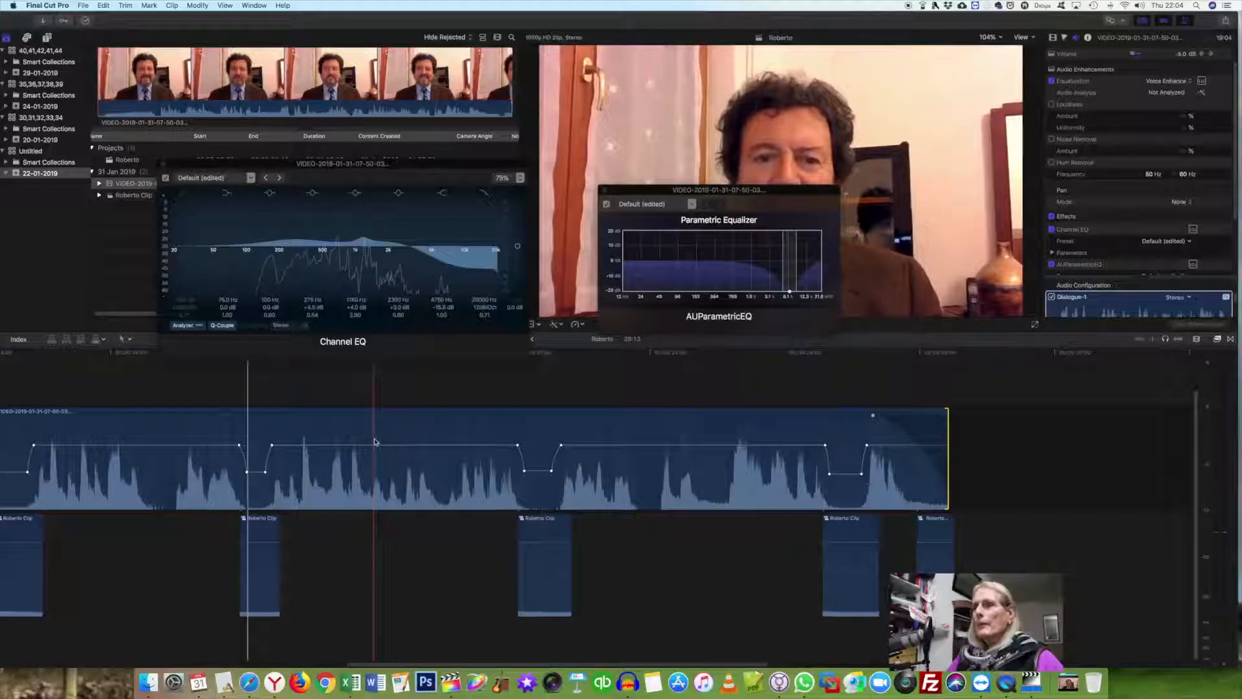
scroll(374, 442, "left", 5)
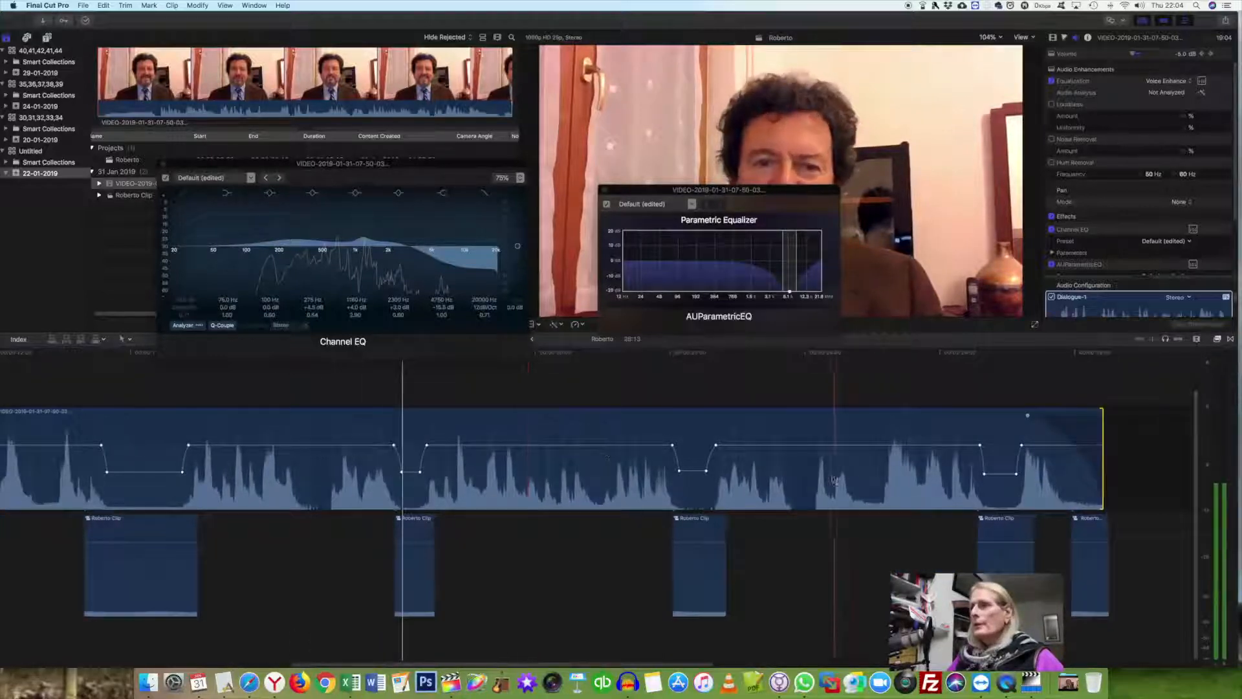
Add four volume keyframes around the untreated pause before the last treated one and lower the inner level to about -23 dB.
left_click(854, 445)
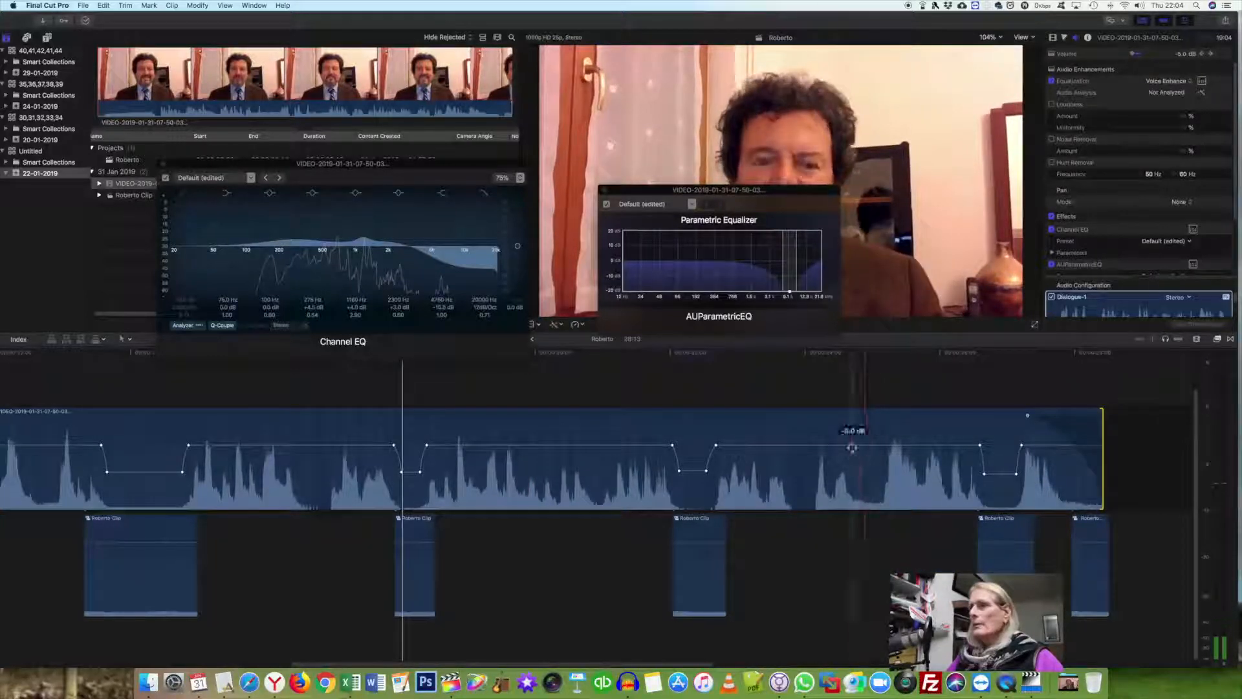
left_click(851, 446, "alt")
left_click(856, 445, "alt")
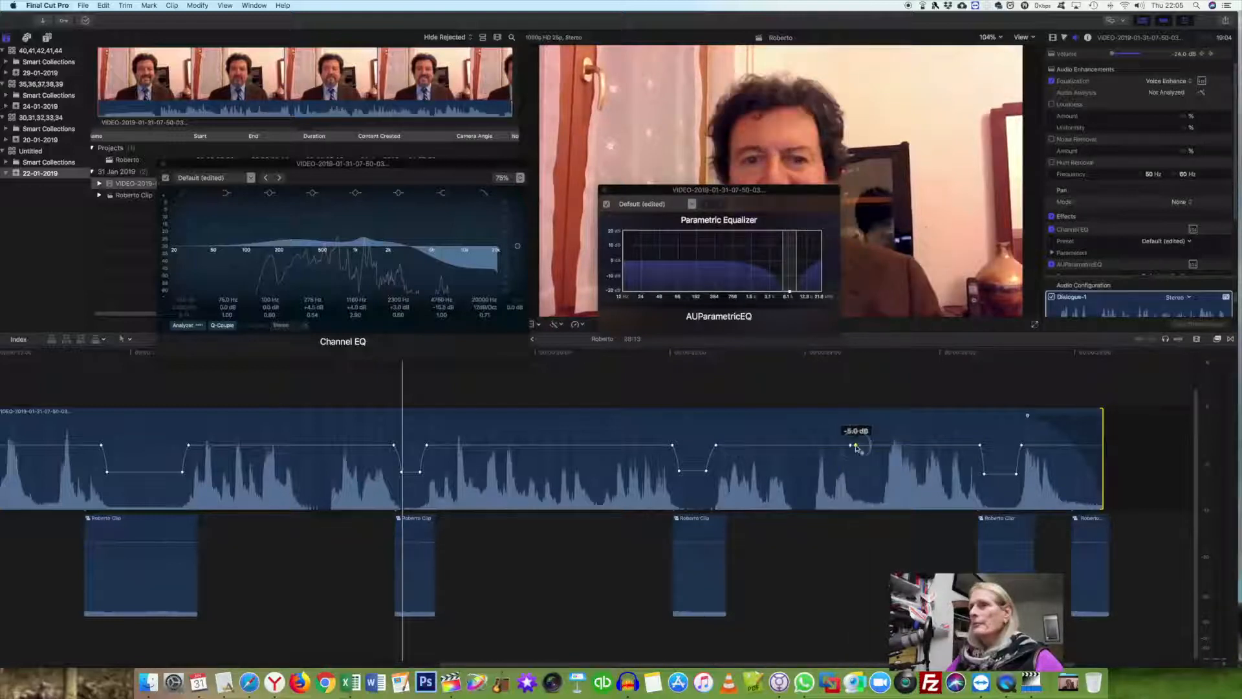
left_click(879, 446, "alt")
left_click(885, 446, "alt")
left_click_drag(868, 446, 872, 482)
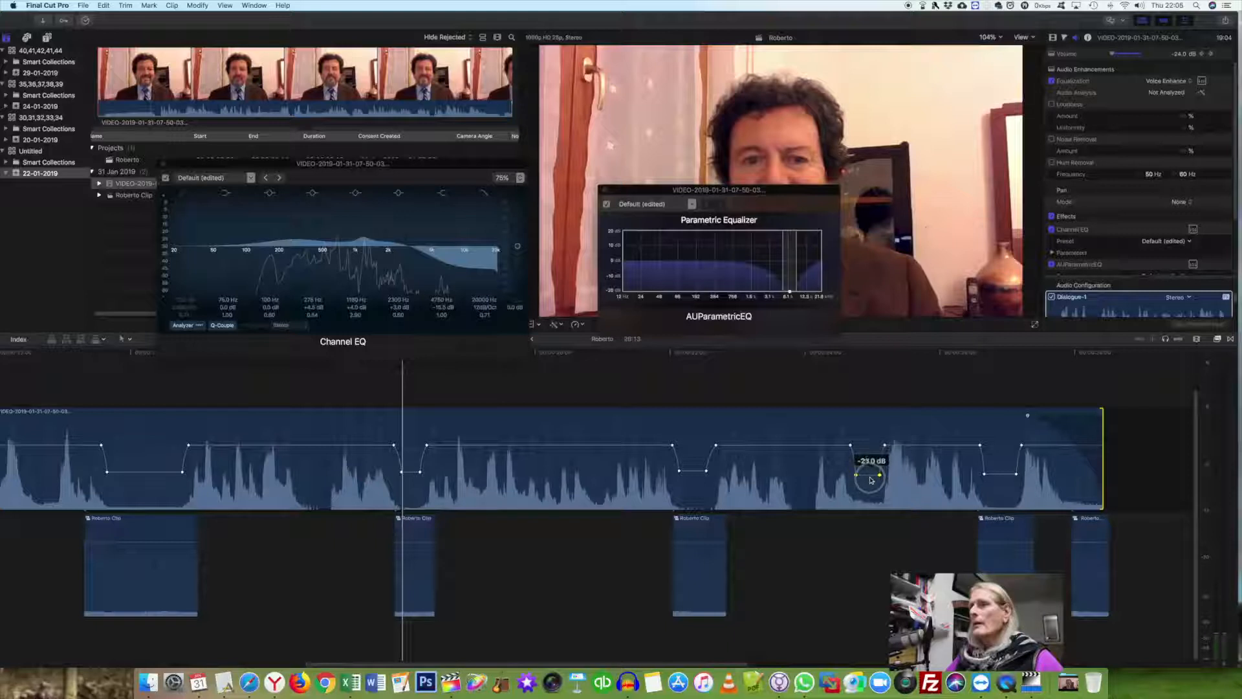
Copy the background sound clip from the preceding pause and paste it under the newly lowered pause, aligned with its keyframes.
left_click(699, 569)
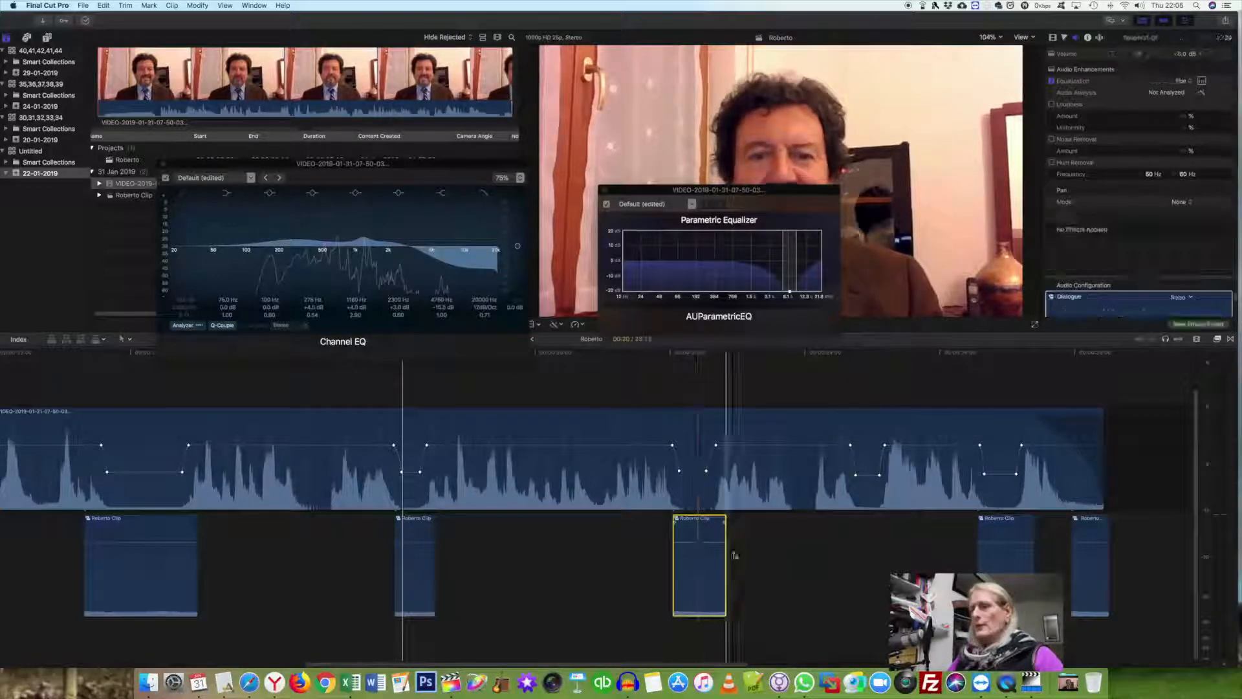
left_click(851, 557)
key("super+v")
left_click_drag(867, 572, 860, 571)
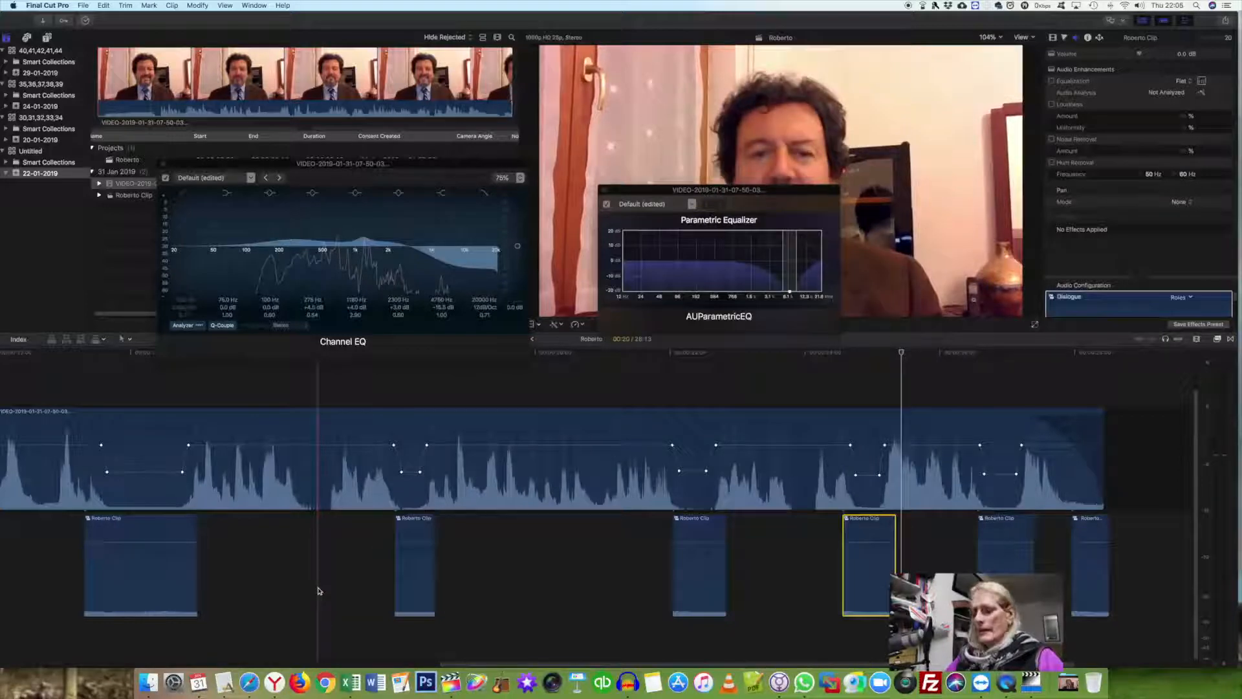
View the whole edited timeline to check the treated pauses and their background sound copies.
key("super+minus")
key("super+minus")
key("super+minus")
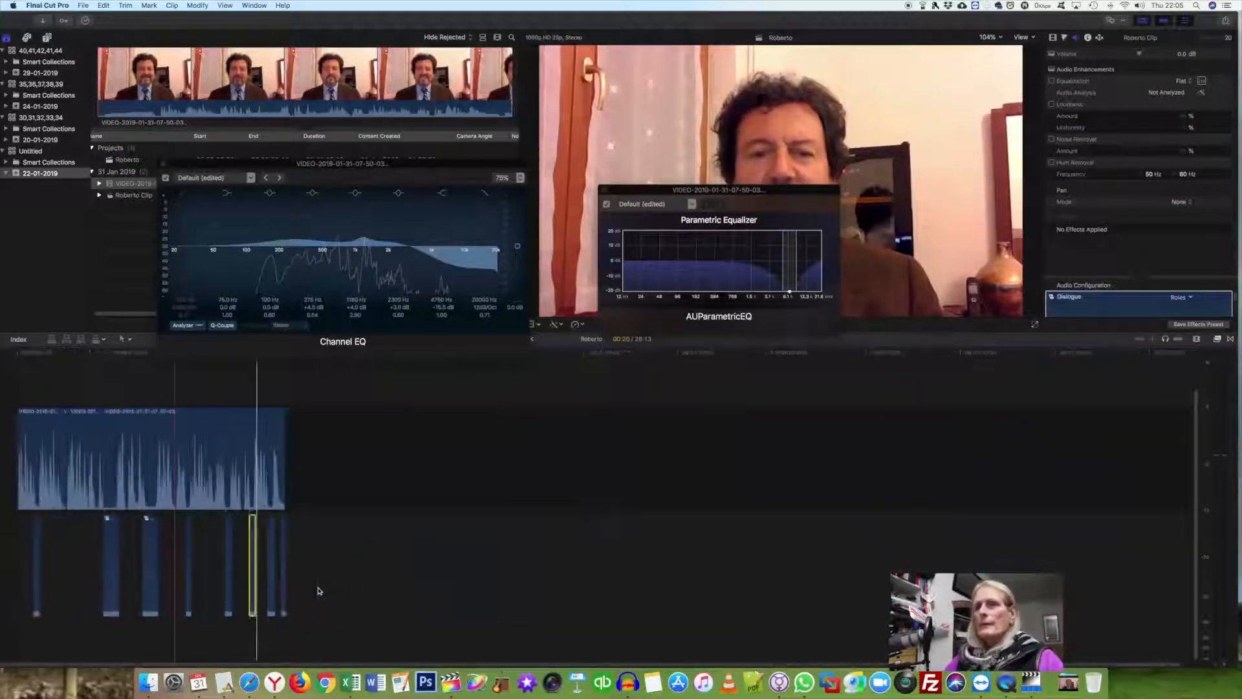
key("super+equal")
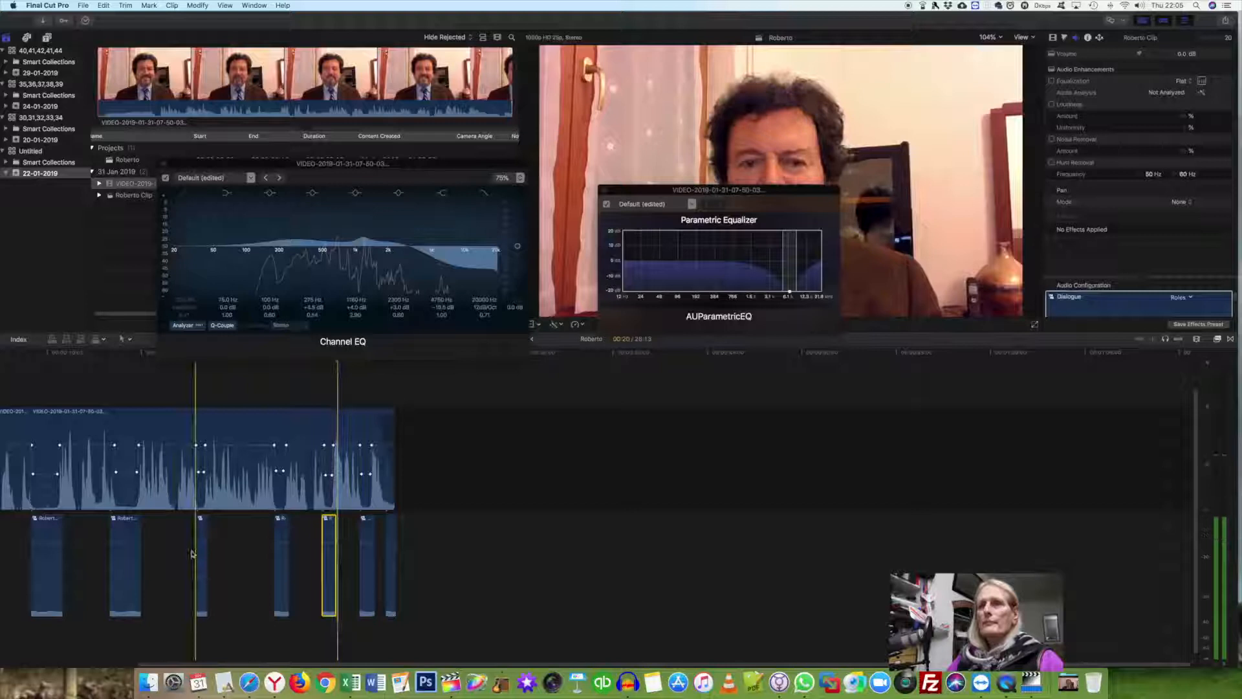
scroll(191, 554, "left", 5)
scroll(191, 554, "left", 2)
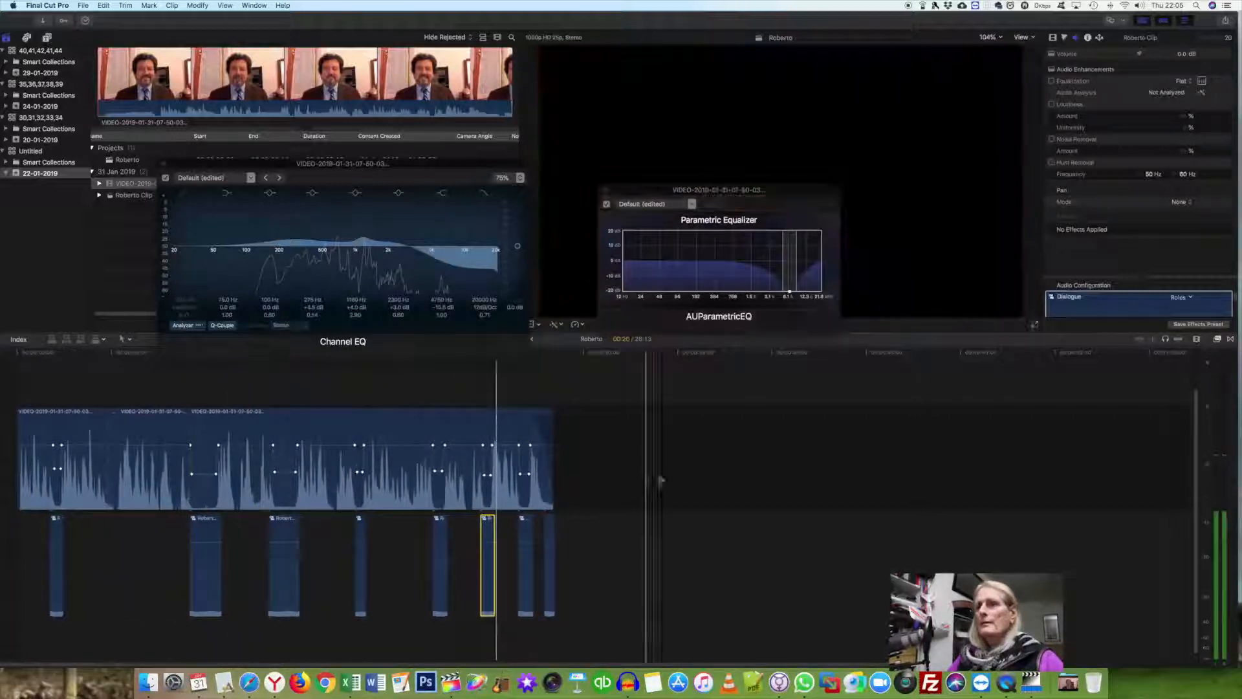
Export the project as a master file to the MOV's folder, adding "edited" to the default file name.
mouse_move(1241, 0)
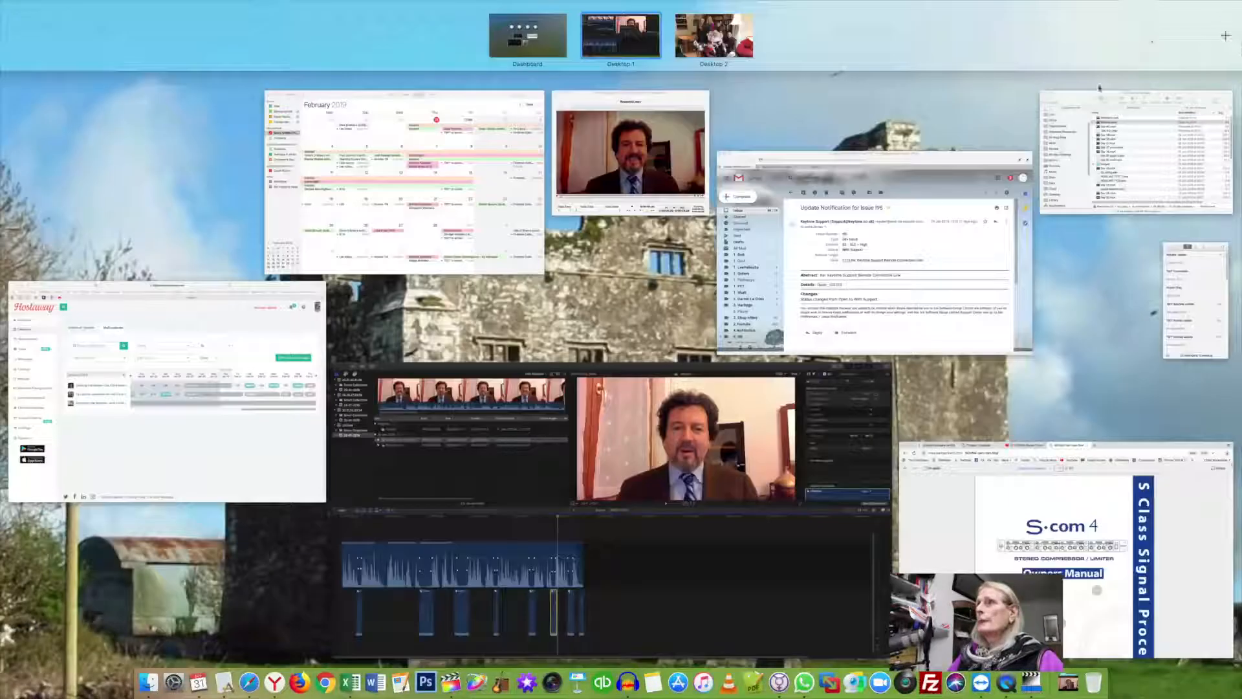
left_click(1002, 81)
left_click(1225, 21)
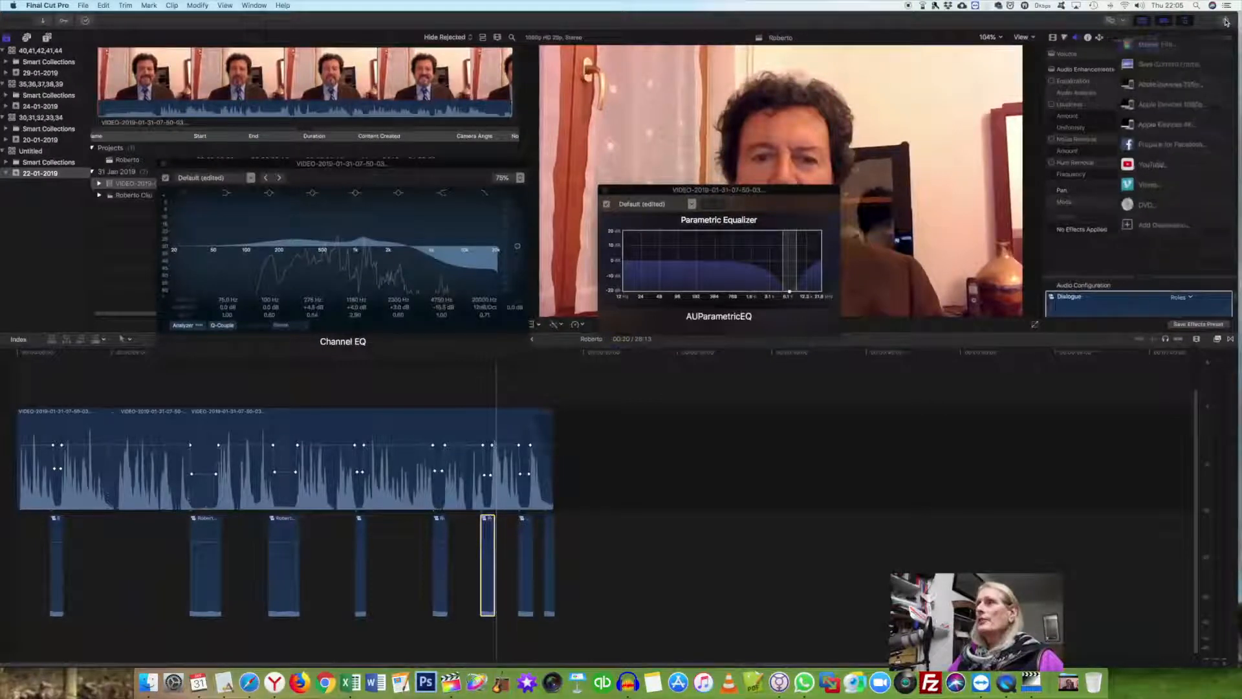
left_click(1159, 44)
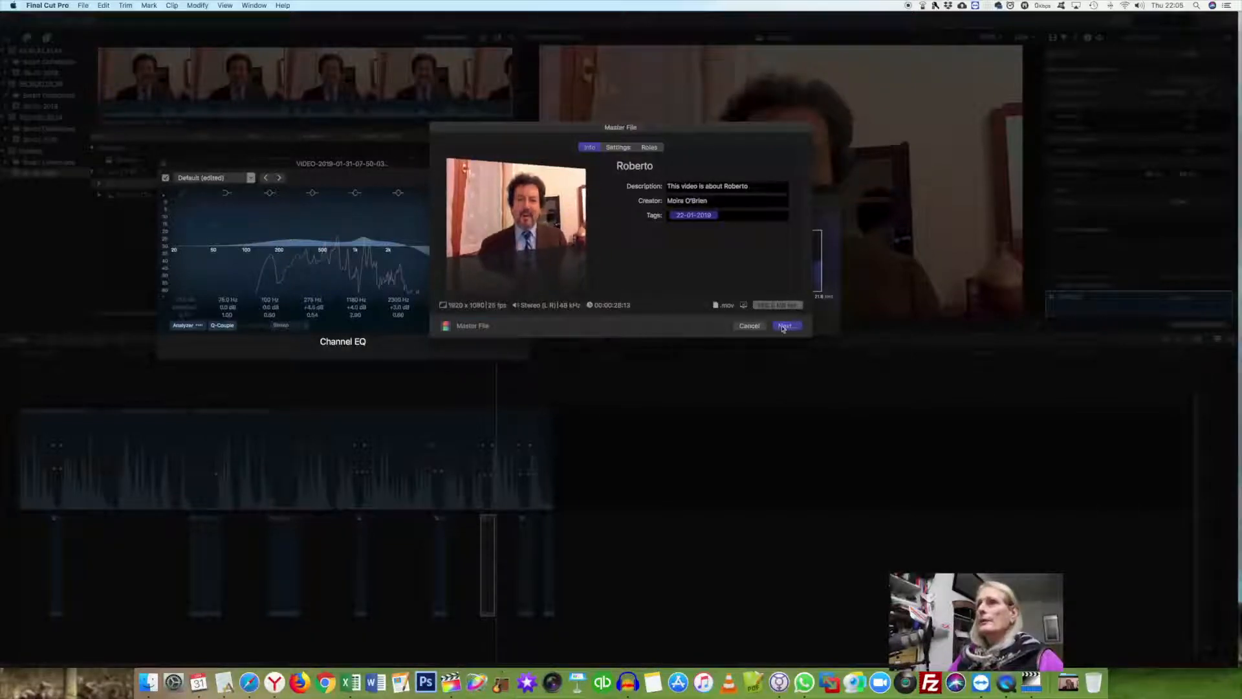
left_click(786, 327)
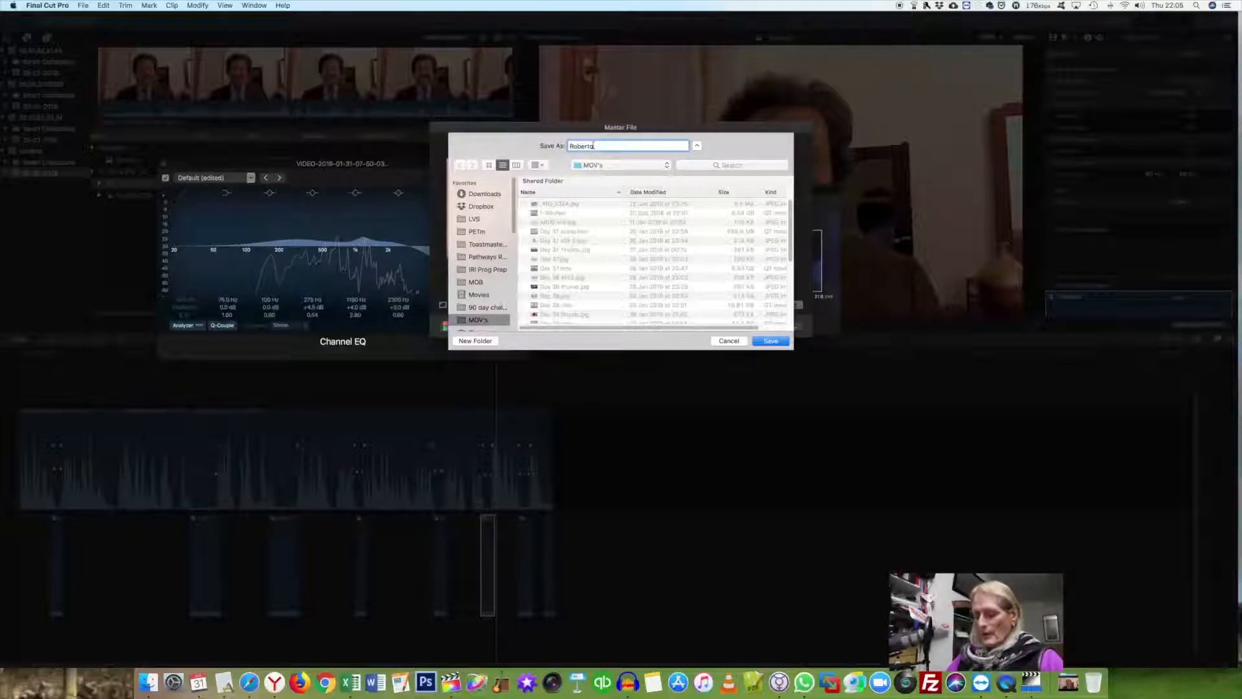
type("edited")
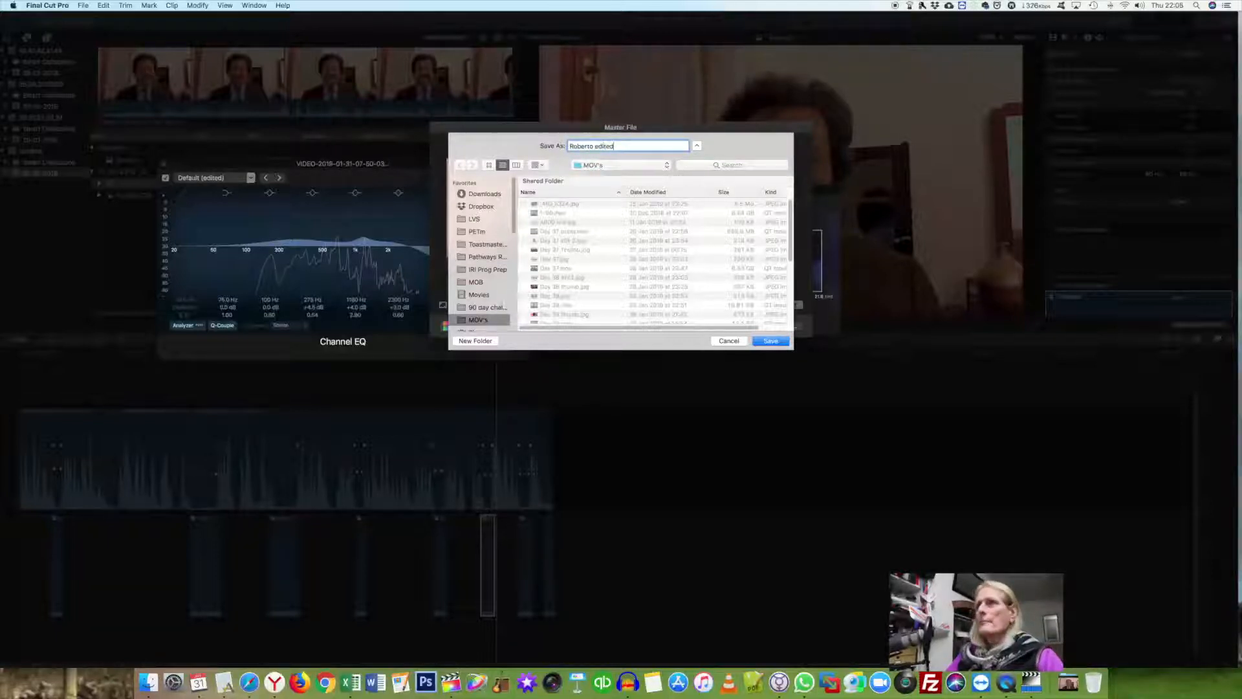
left_click(773, 342)
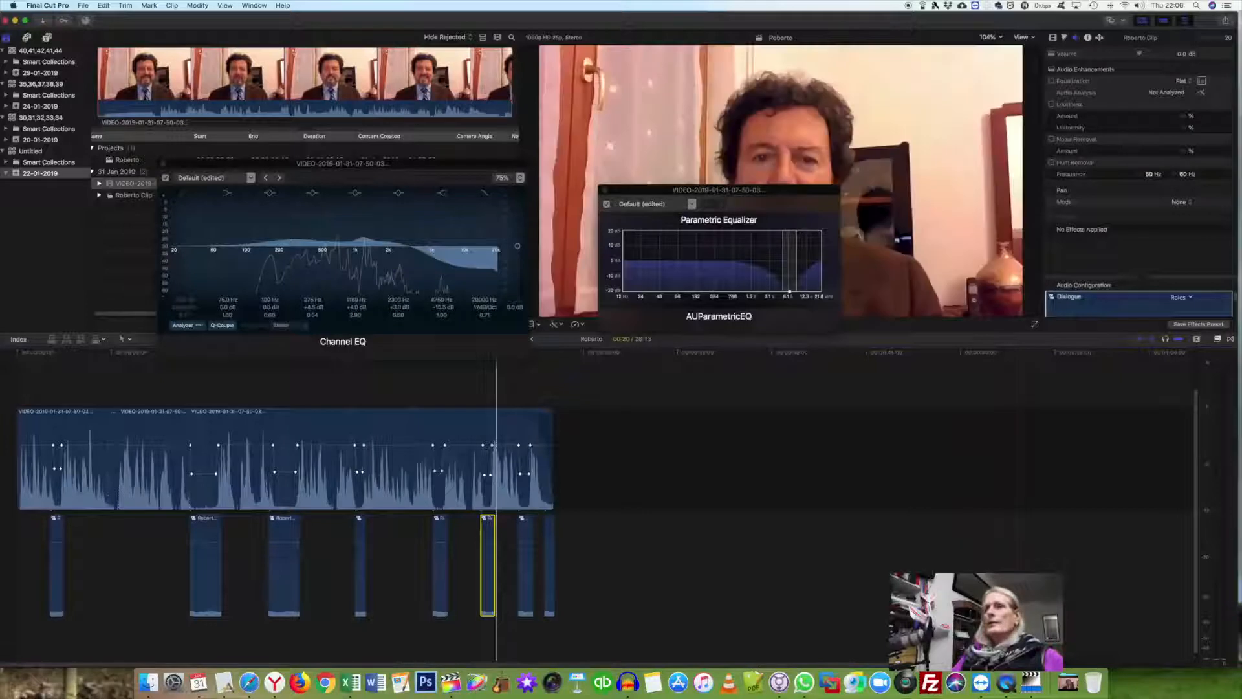
Switch to MPEG Streamclip, convert the exported master to an H.264 MP4 in the 90 day challenge folder, and close the movie window.
left_click(1043, 681)
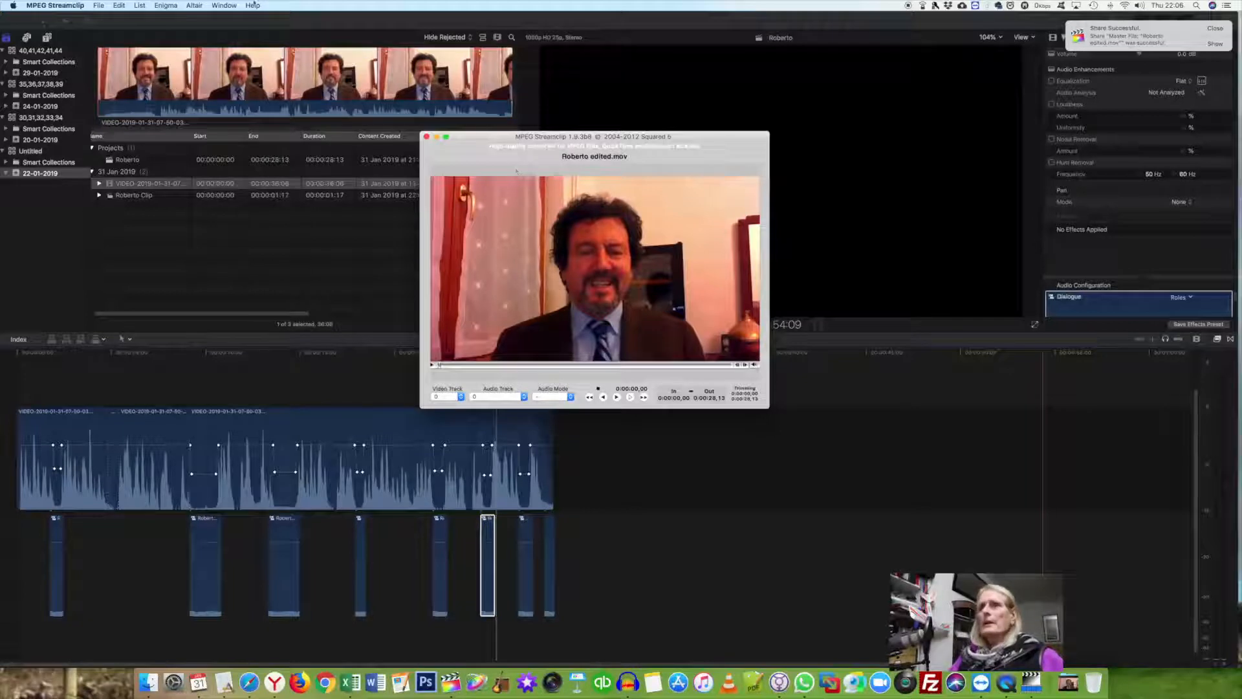
left_click(98, 6)
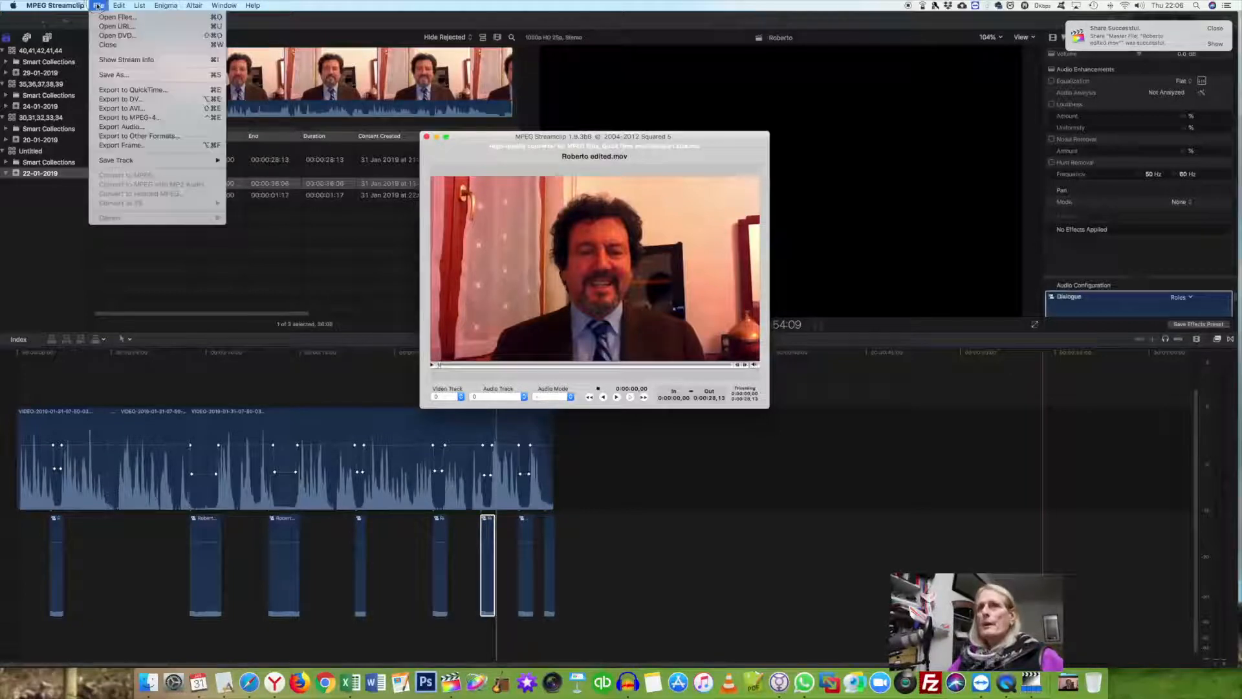
left_click(132, 119)
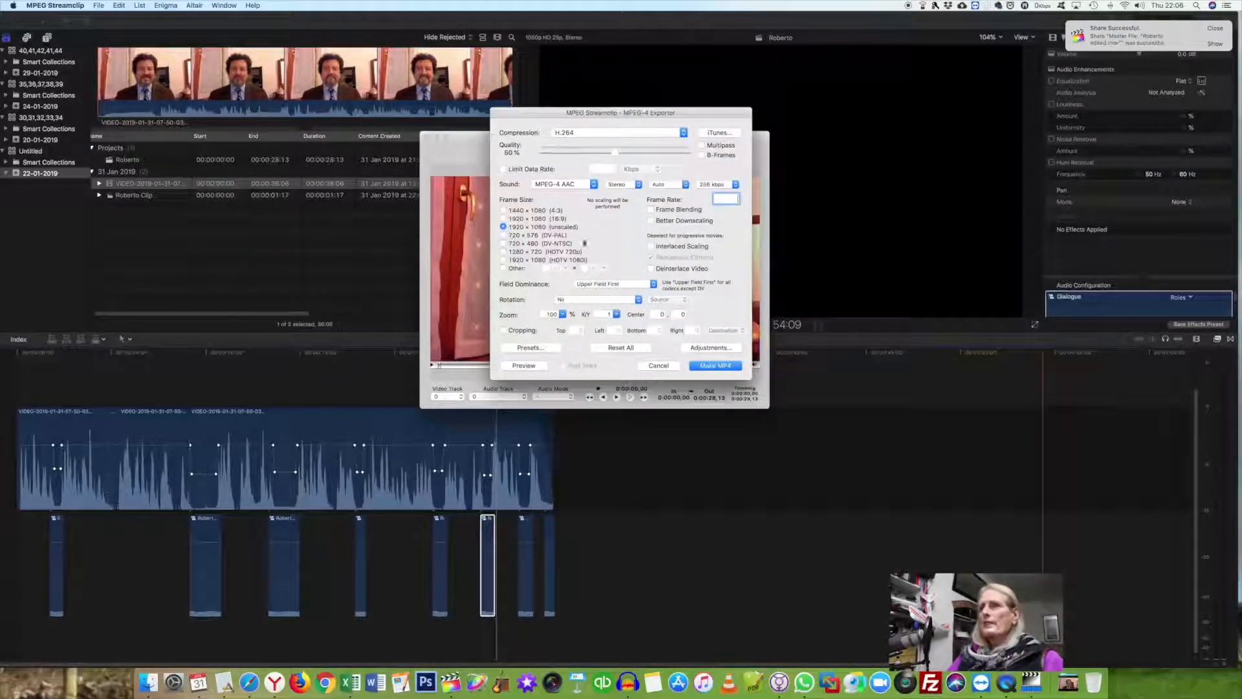
left_click(712, 366)
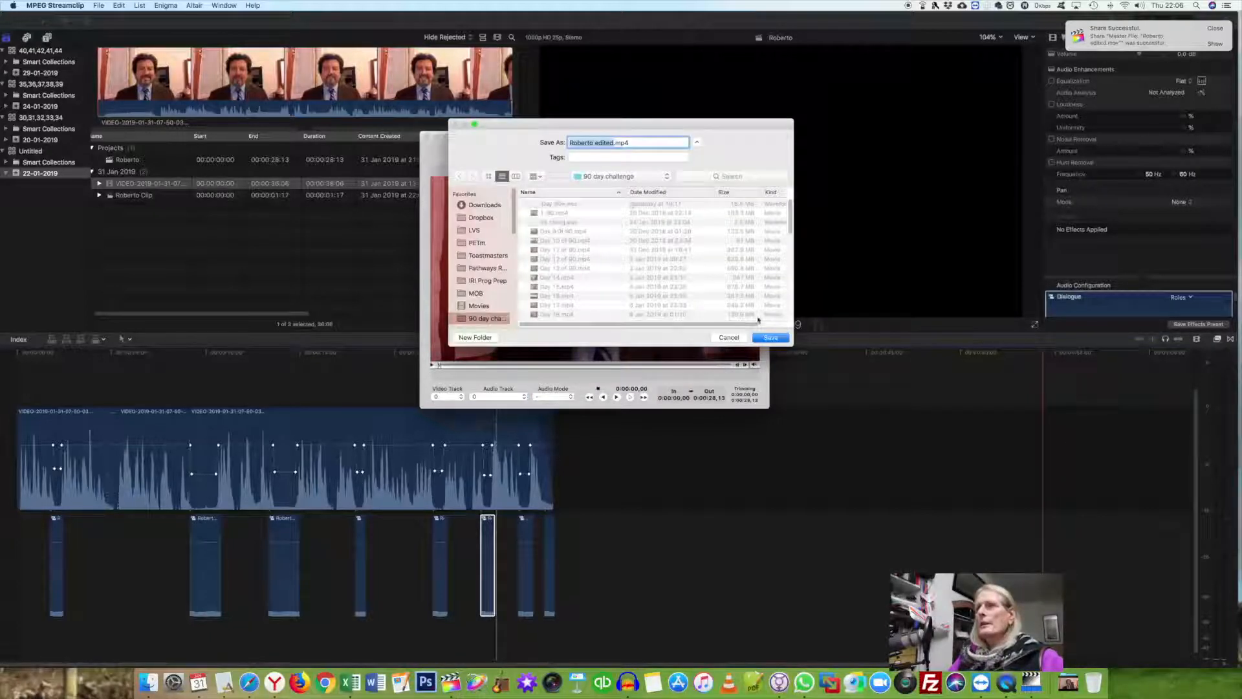
left_click(770, 337)
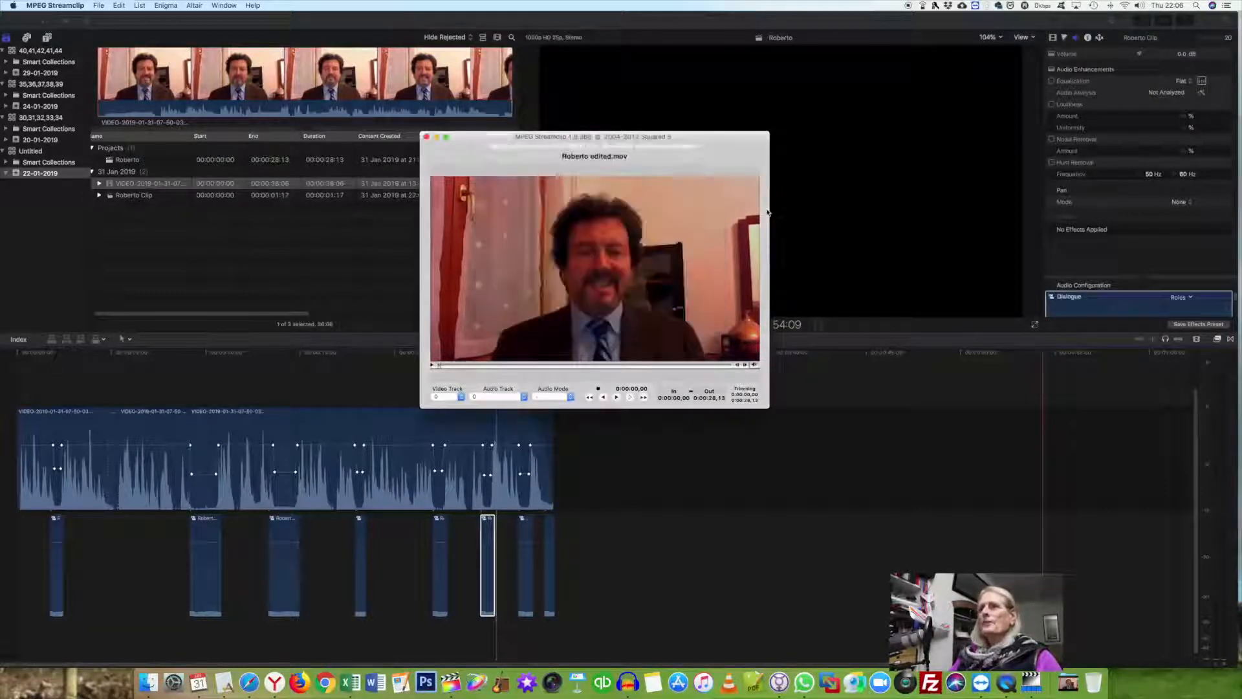
left_click_drag(586, 146, 641, 139)
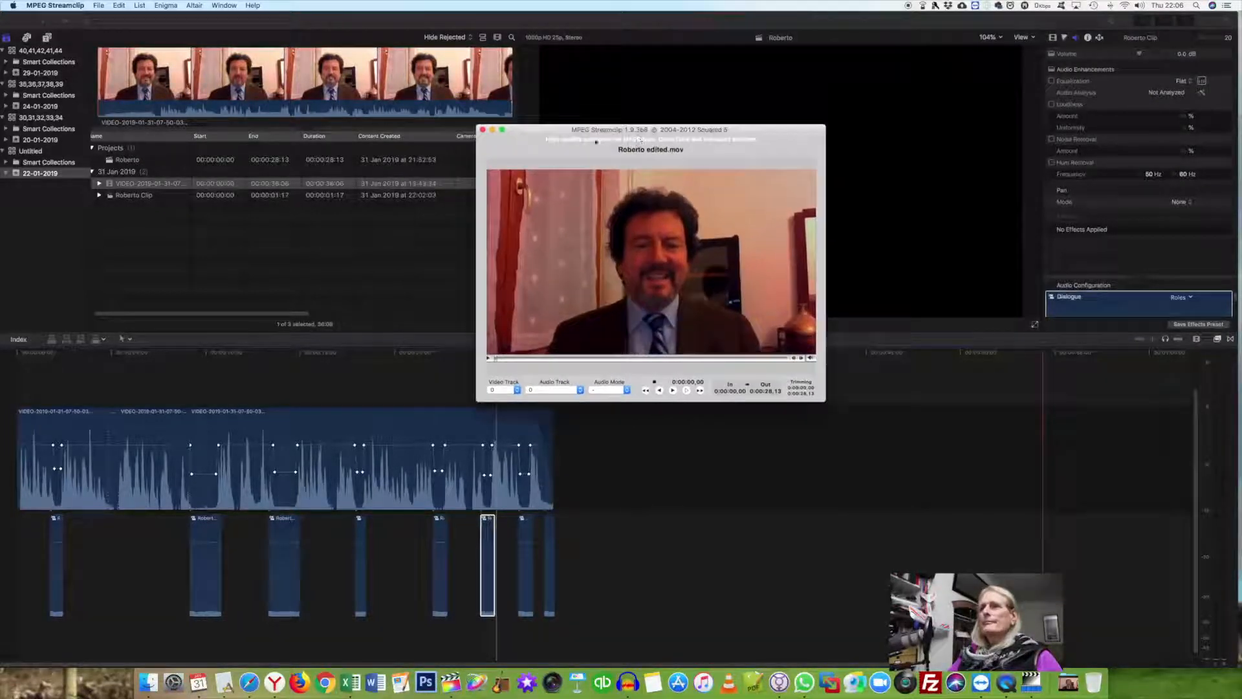
left_click(482, 130)
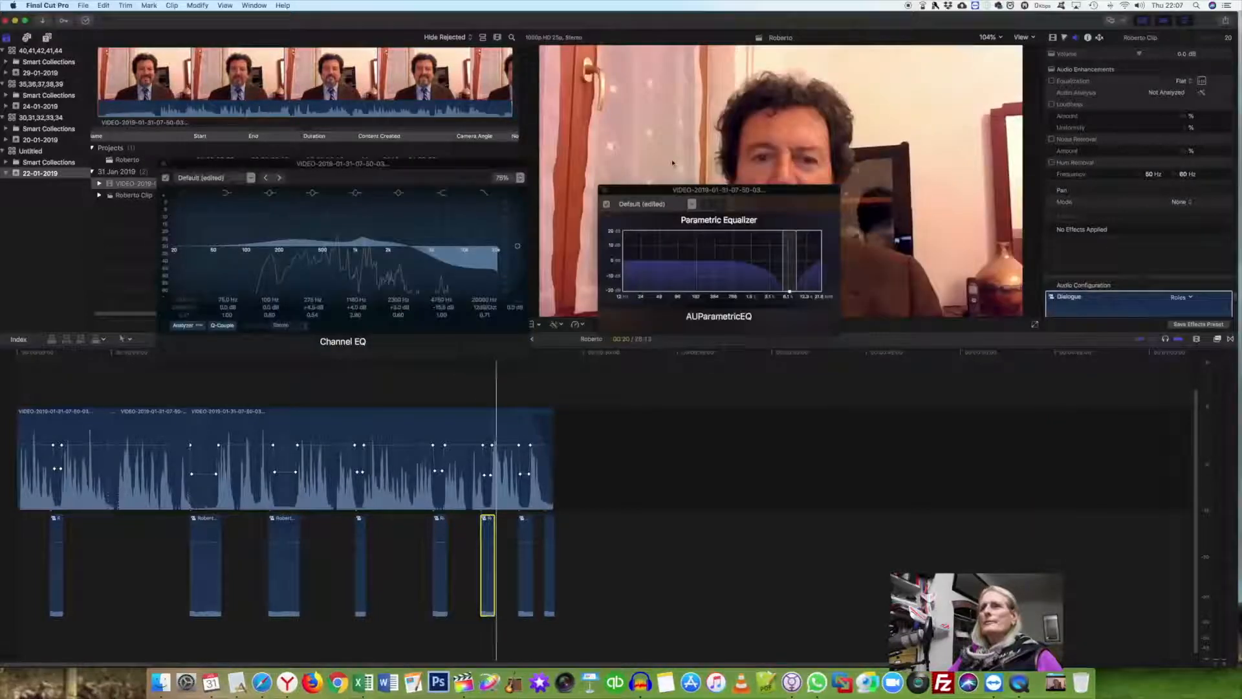